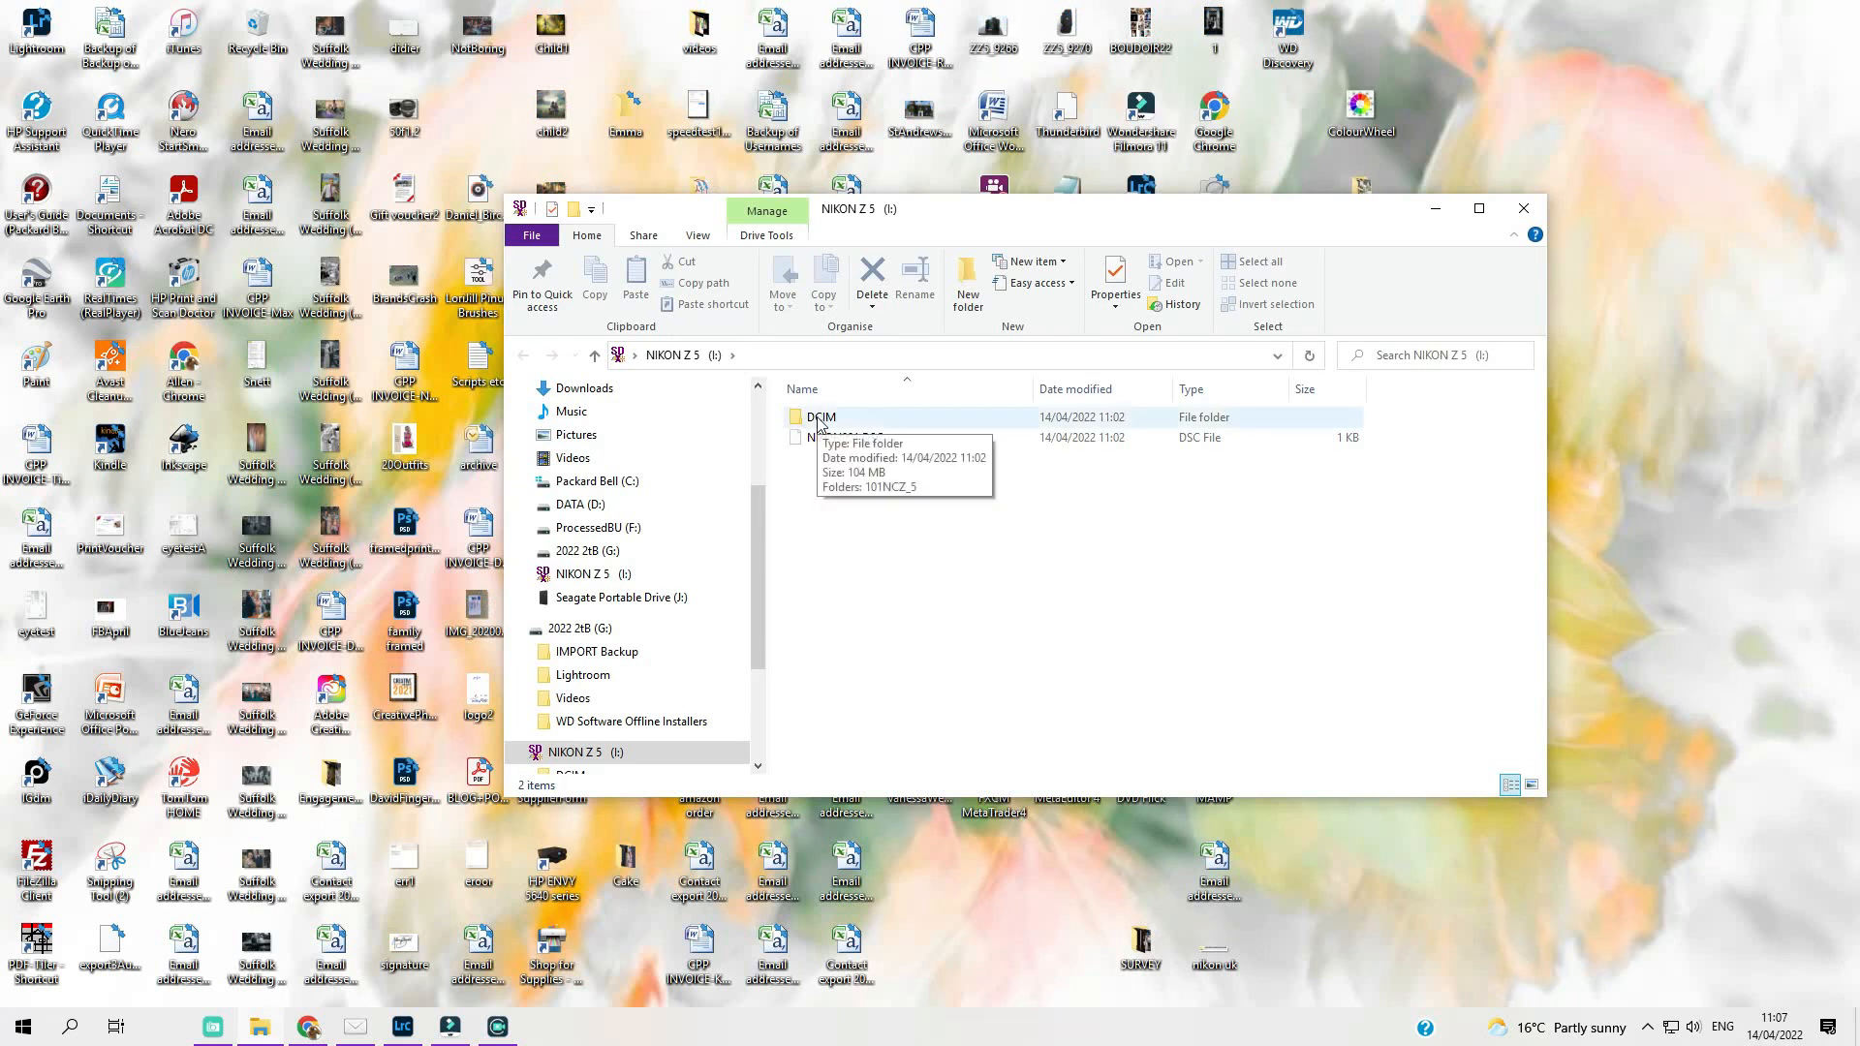
Open the 101NCZ_5 folder inside DCIM on the NIKON Z 5 (I:) card.
scroll(572, 659, "down", 1)
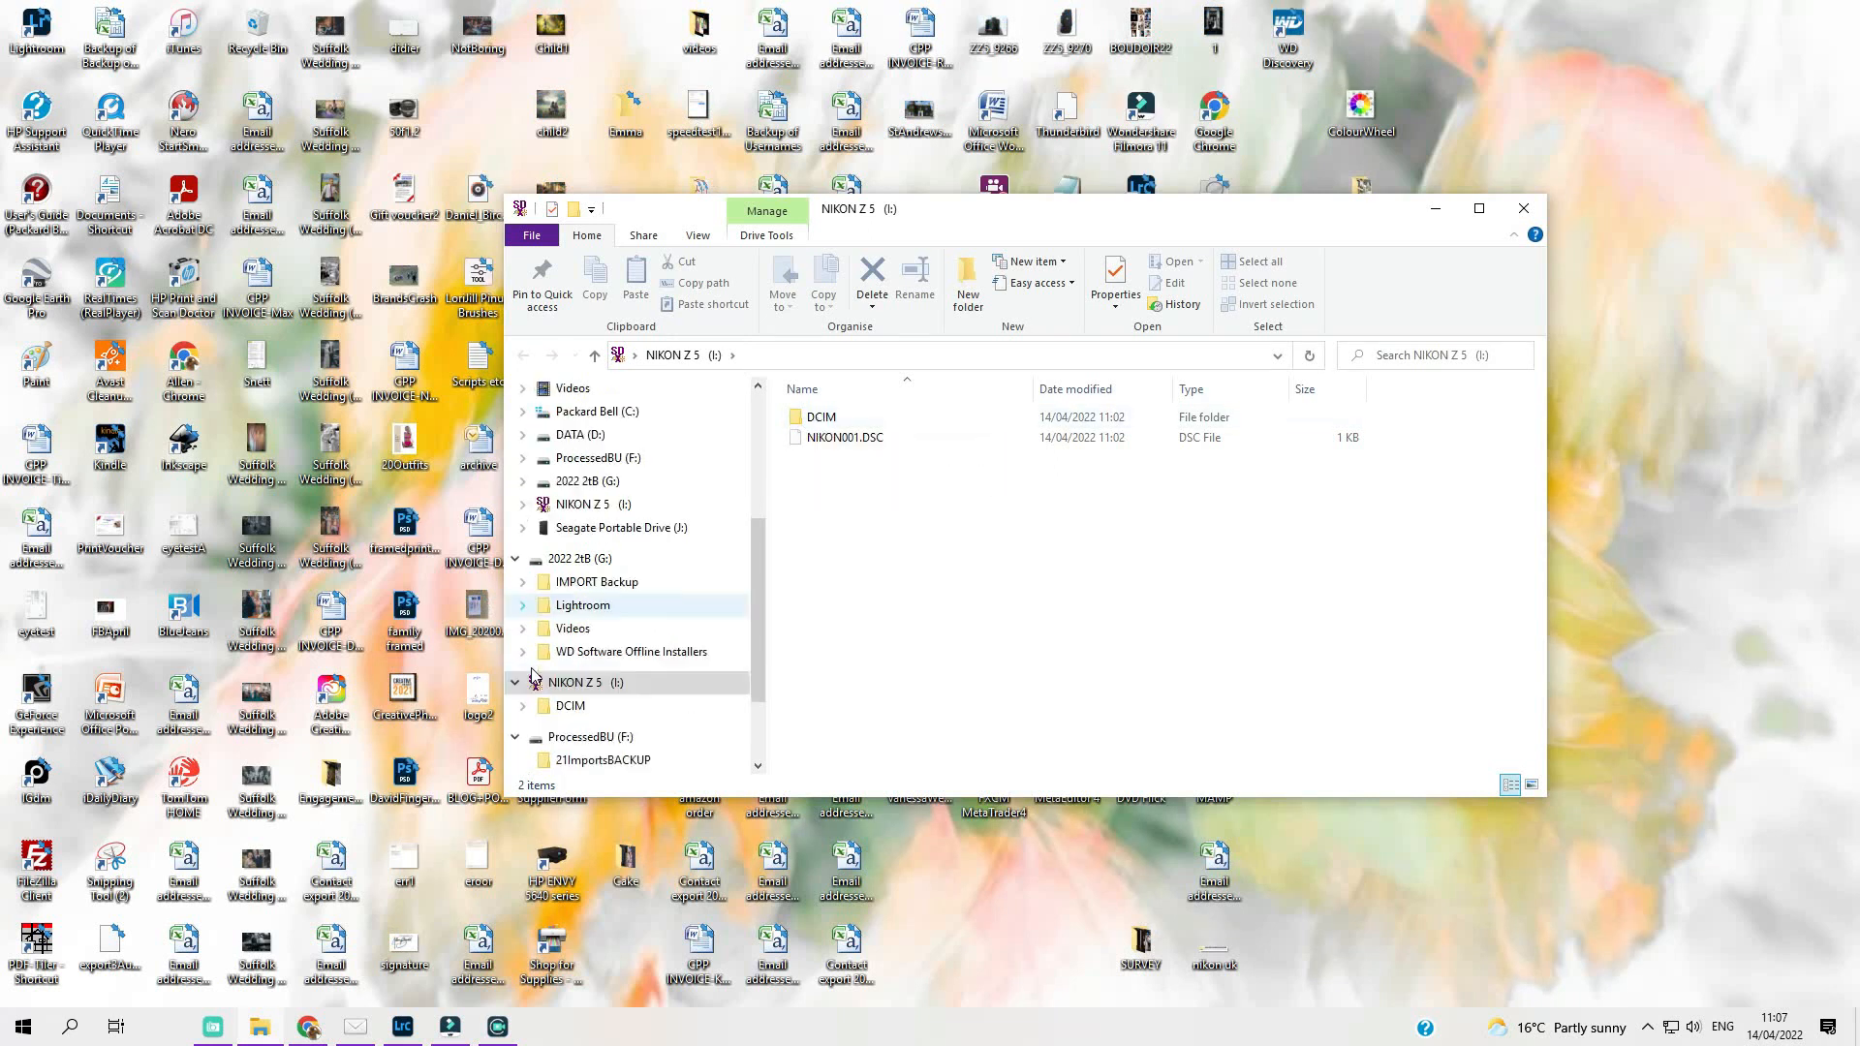
left_click(515, 684)
left_click(515, 685)
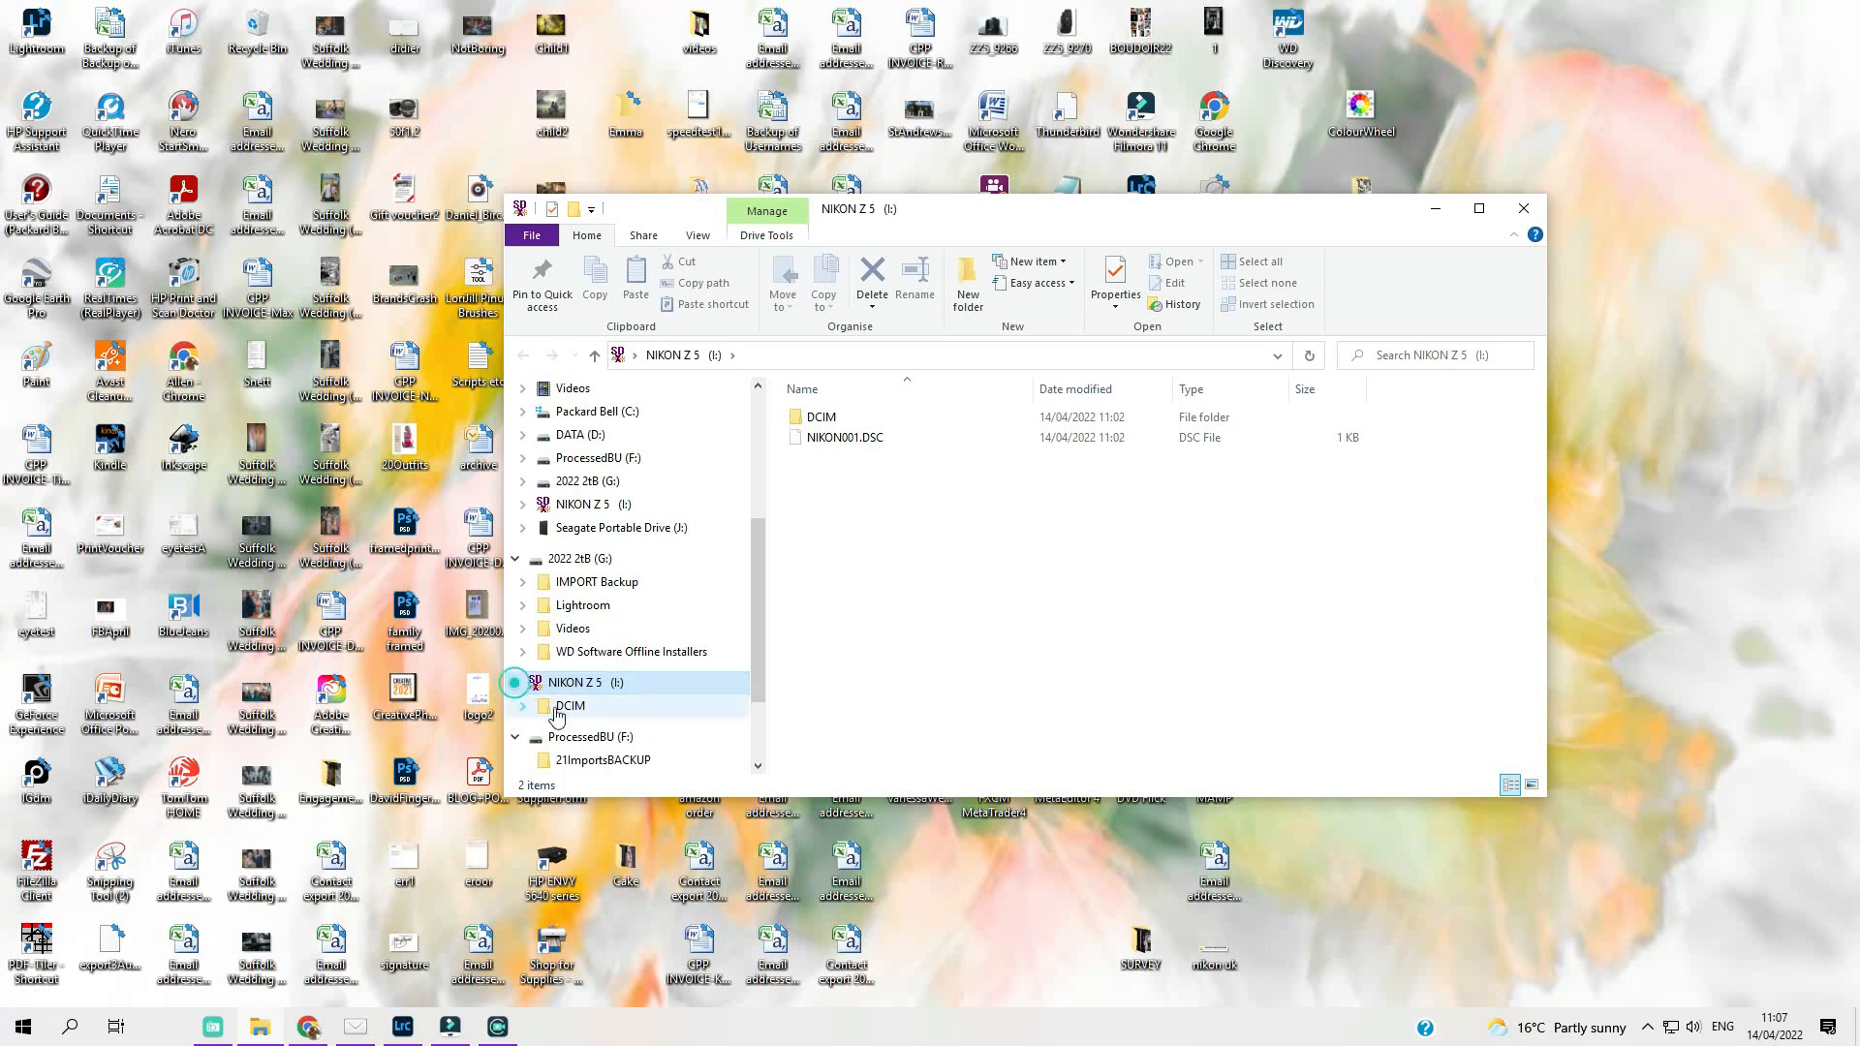
left_click(525, 708)
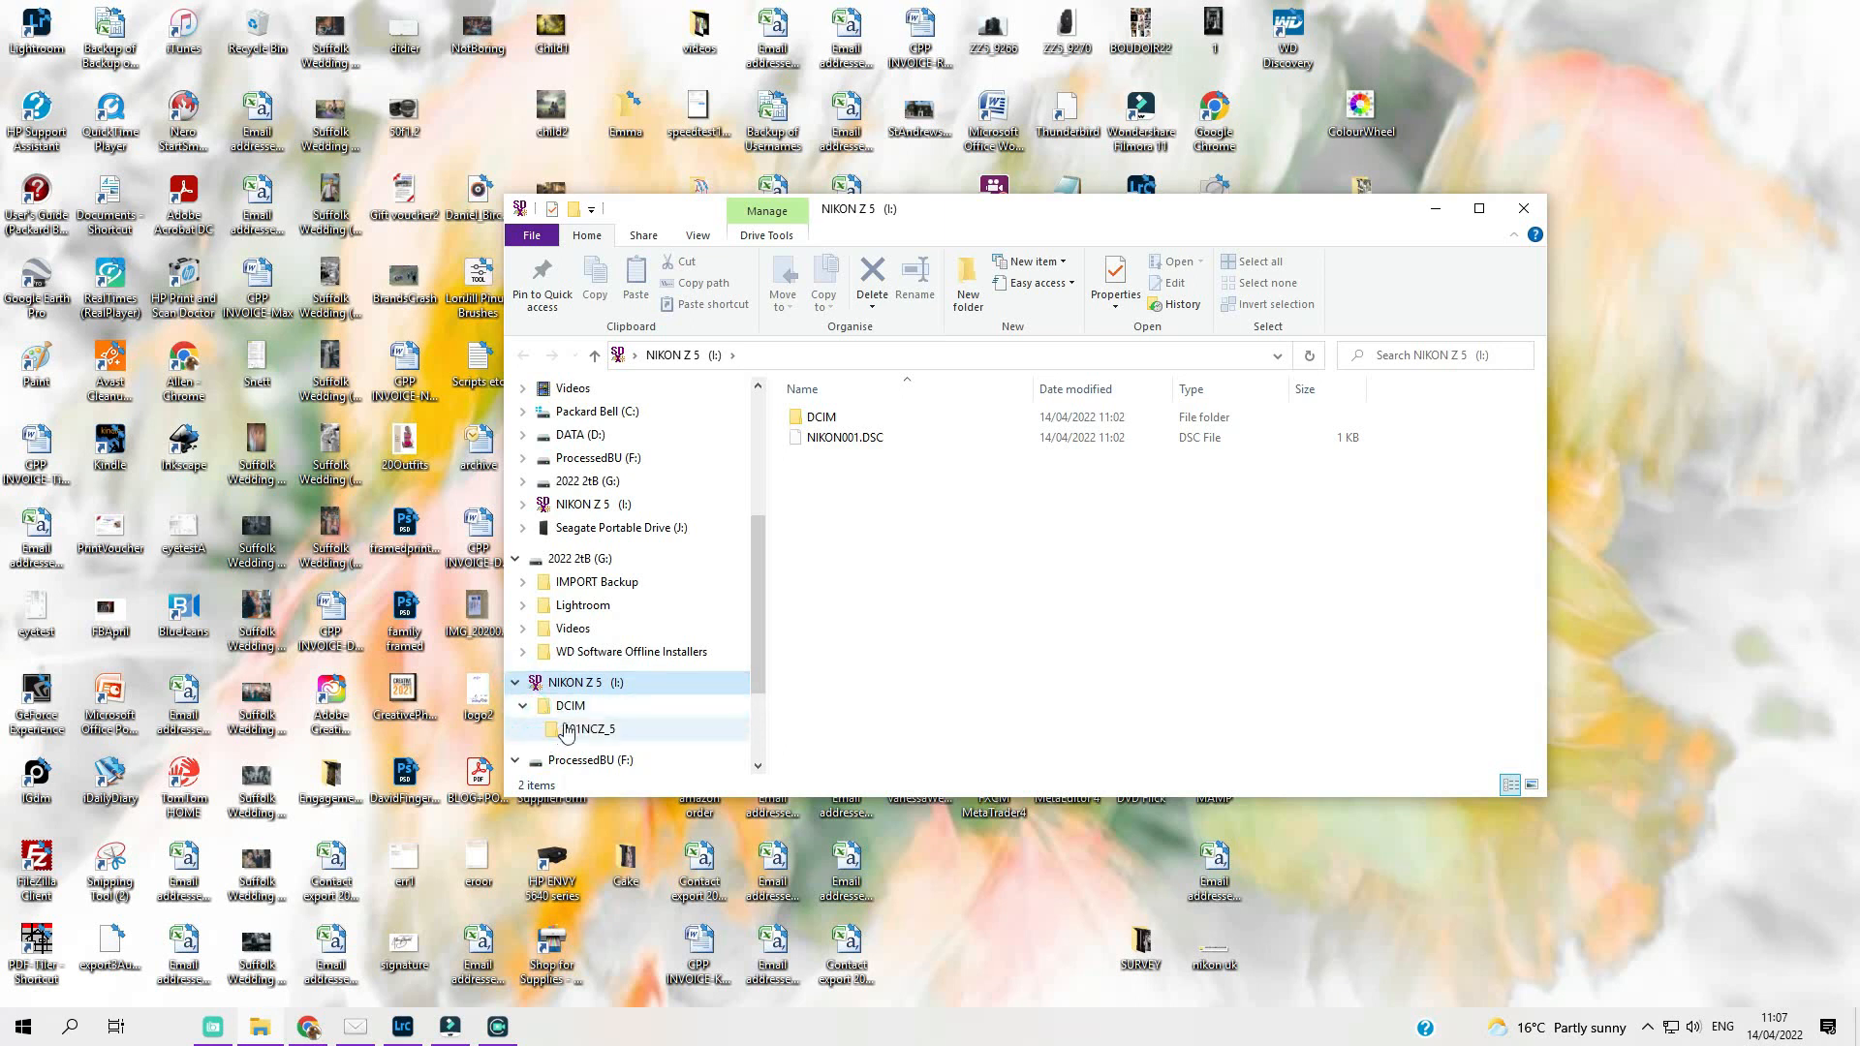
left_click(566, 732)
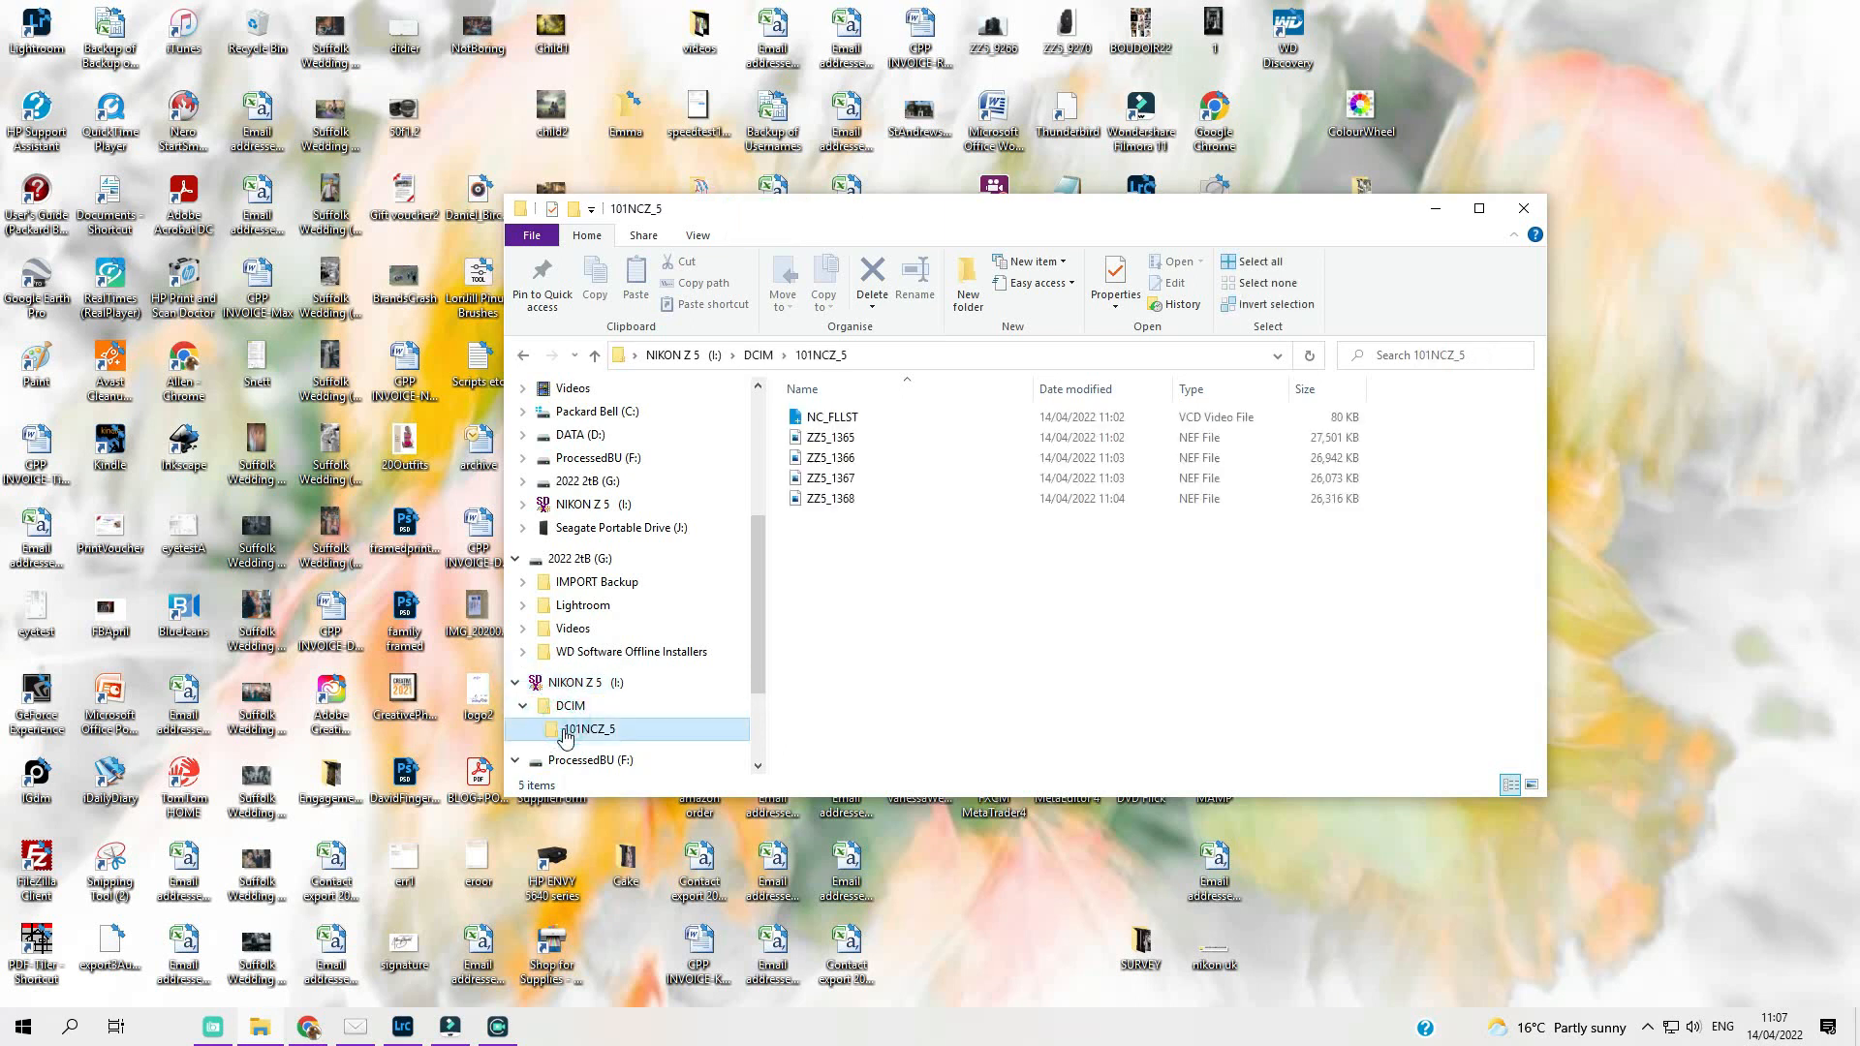
Copy the files ZZ5_1365 through ZZ5_1368 into the 2022General folder on Seagate Portable Drive (J:).
left_click(849, 443)
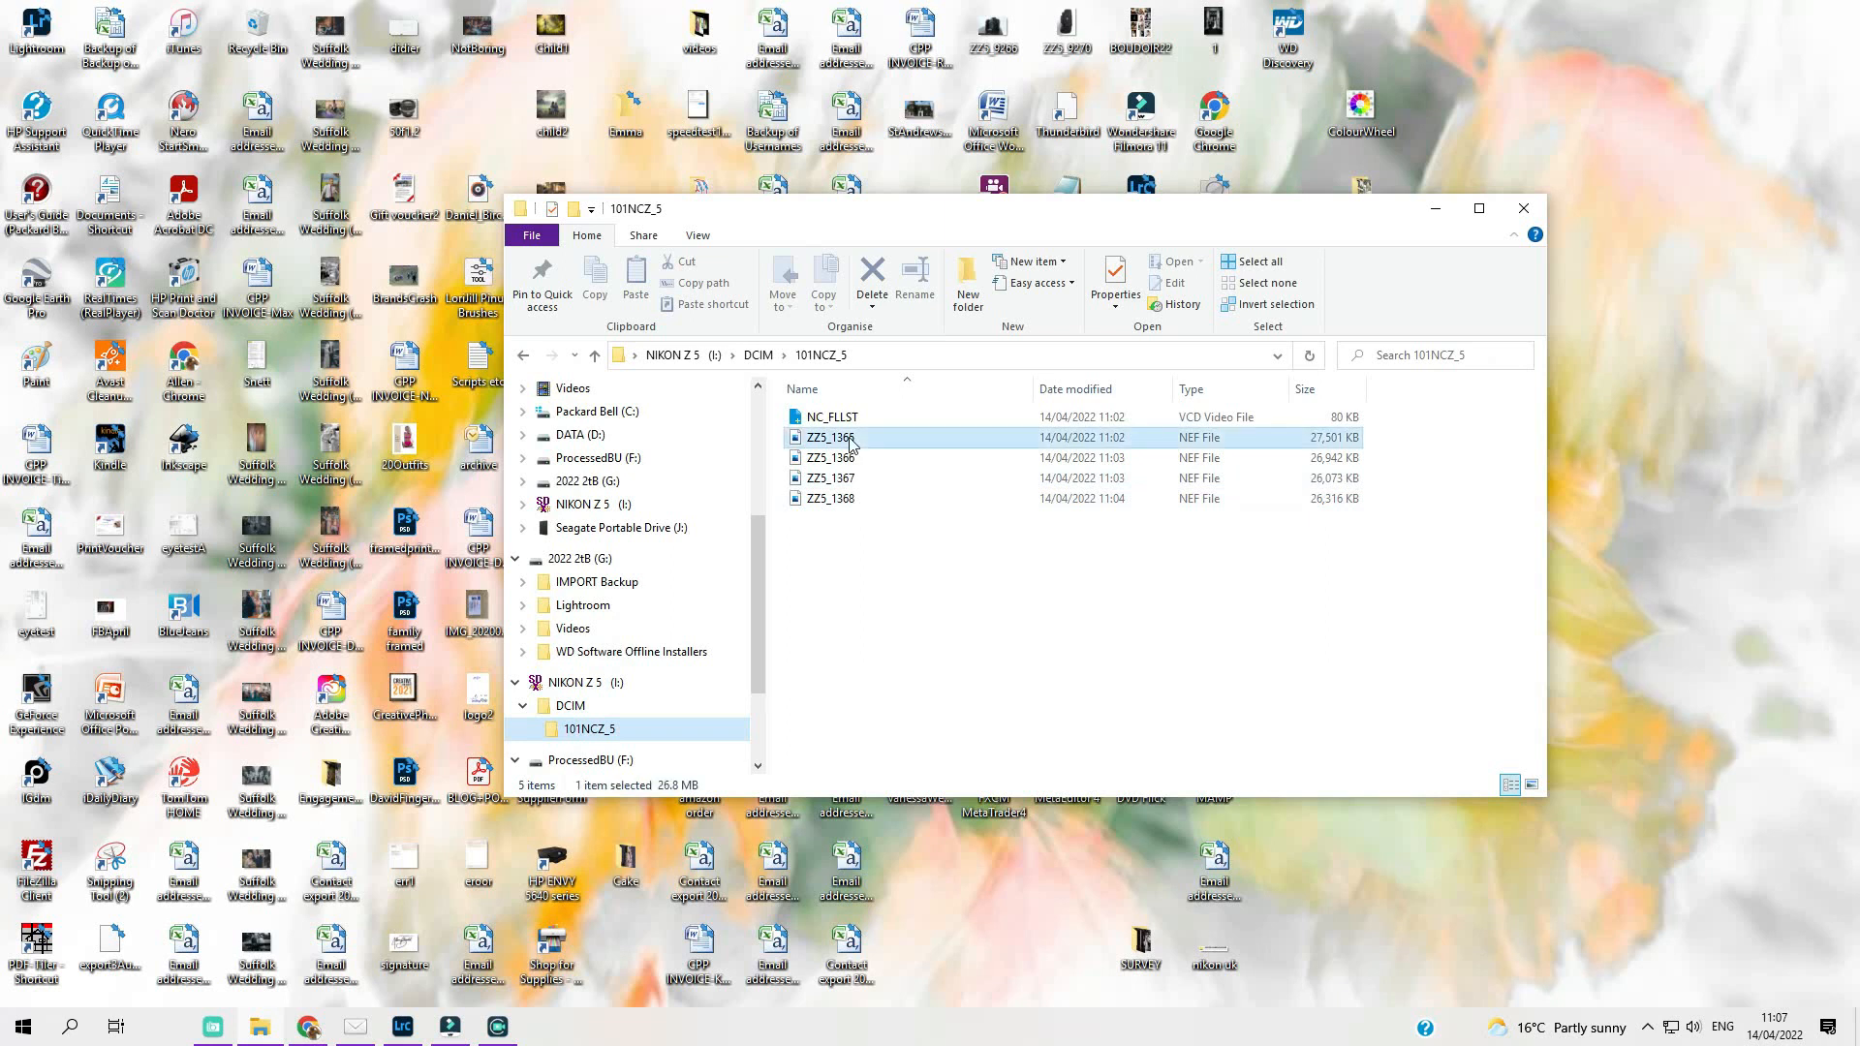
left_click(848, 502, "shift")
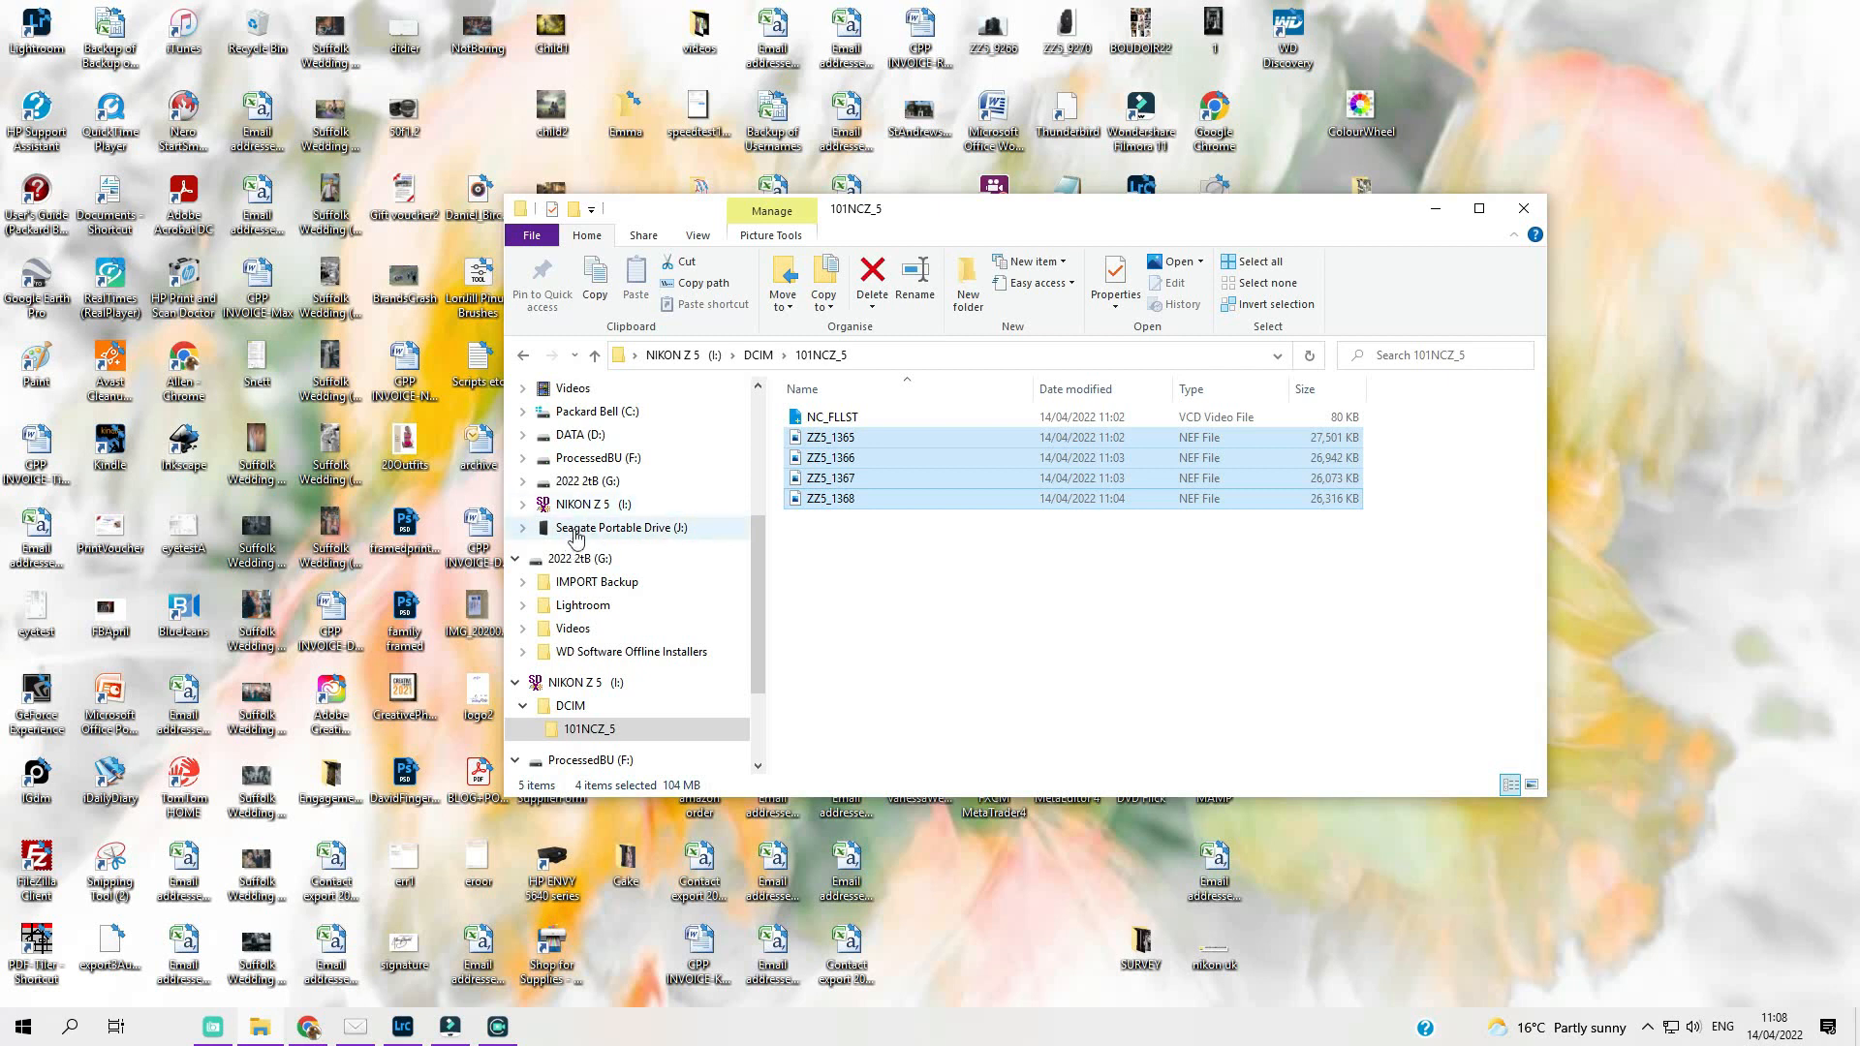
left_click(523, 531)
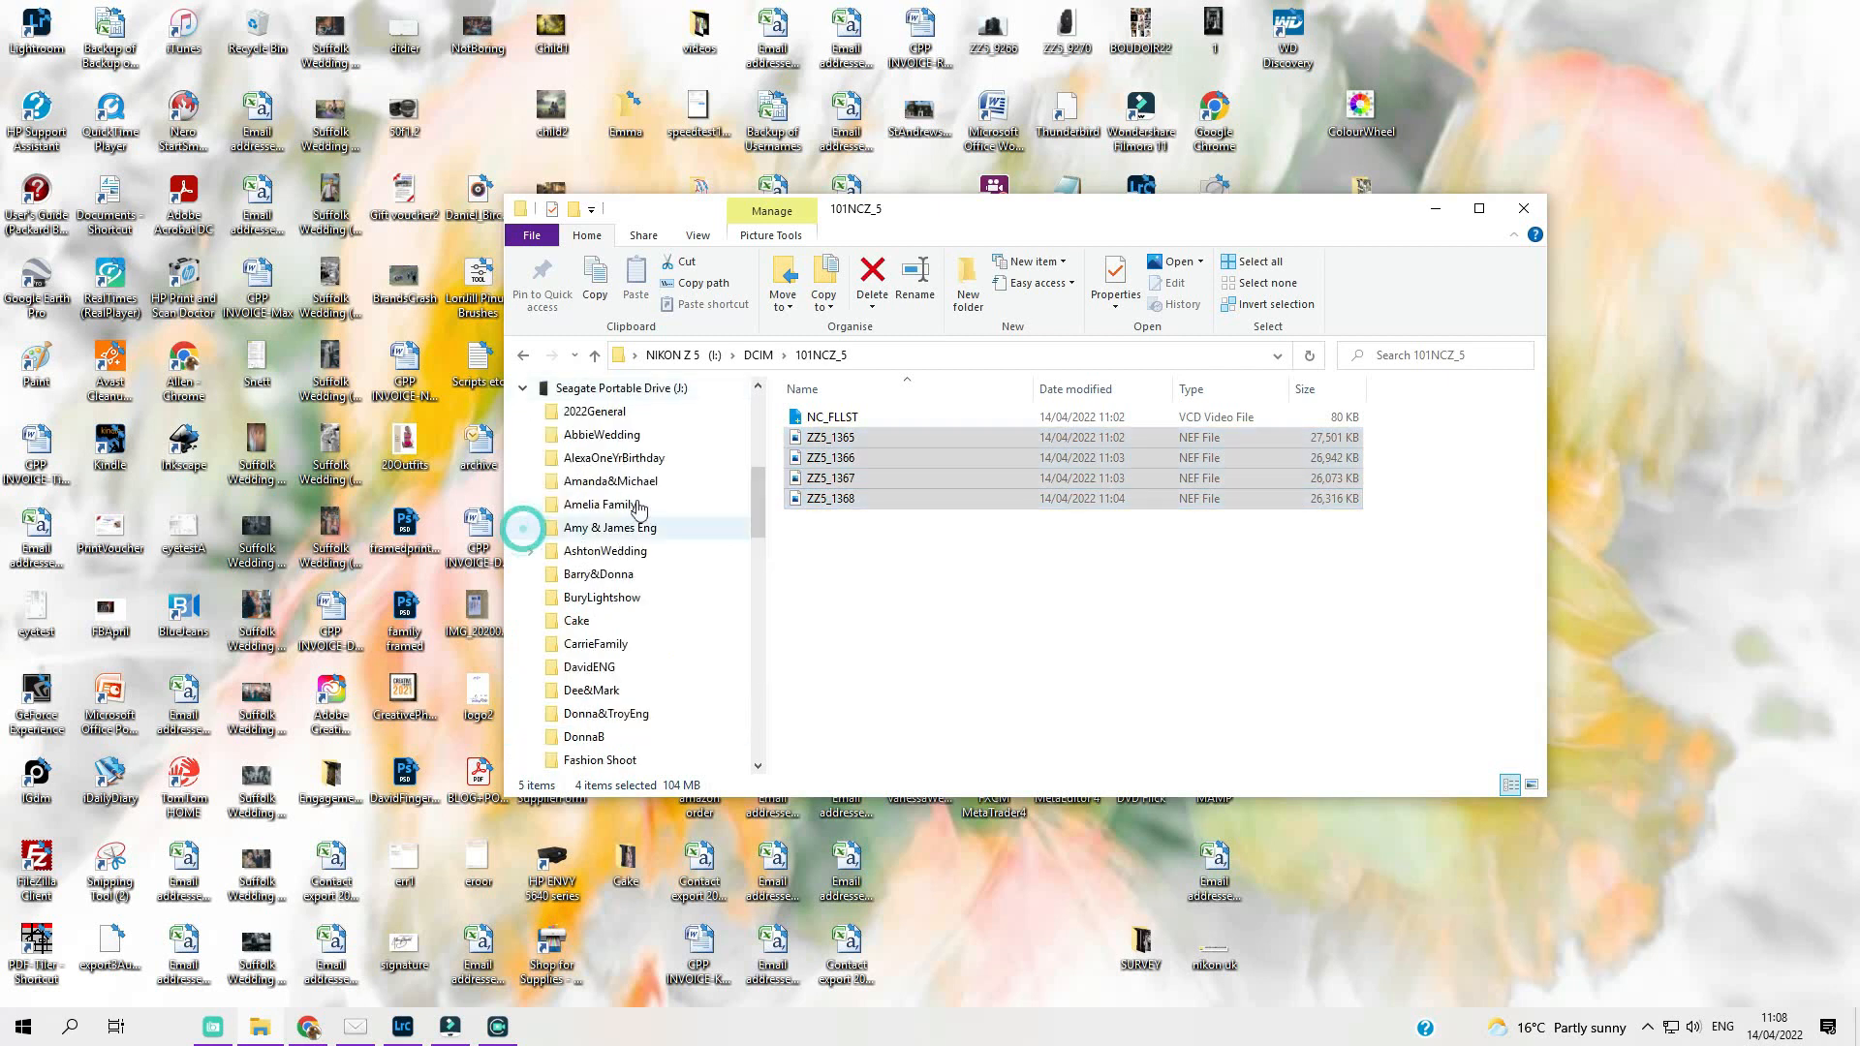
mouse_move(760, 492)
left_mouse_down()
mouse_move(766, 457)
mouse_move(753, 568)
mouse_move(763, 476)
left_mouse_up()
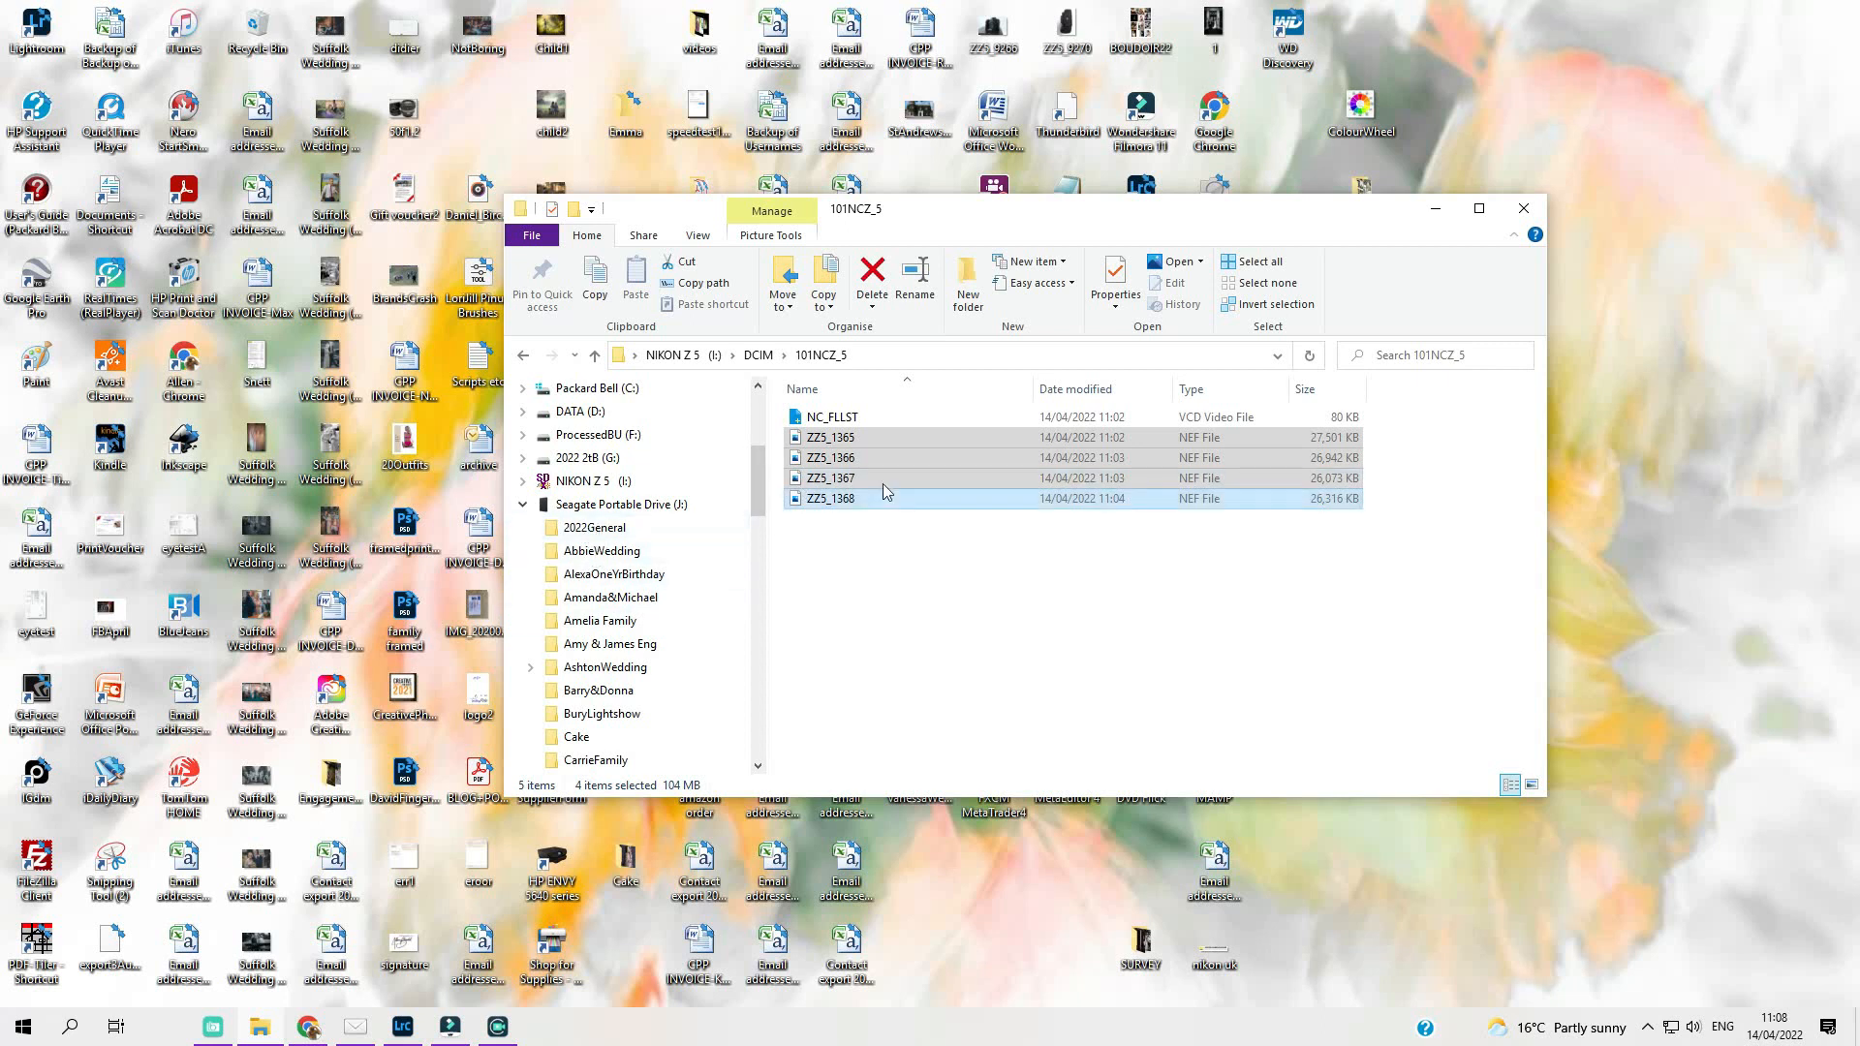
left_click_drag(881, 459, 624, 529)
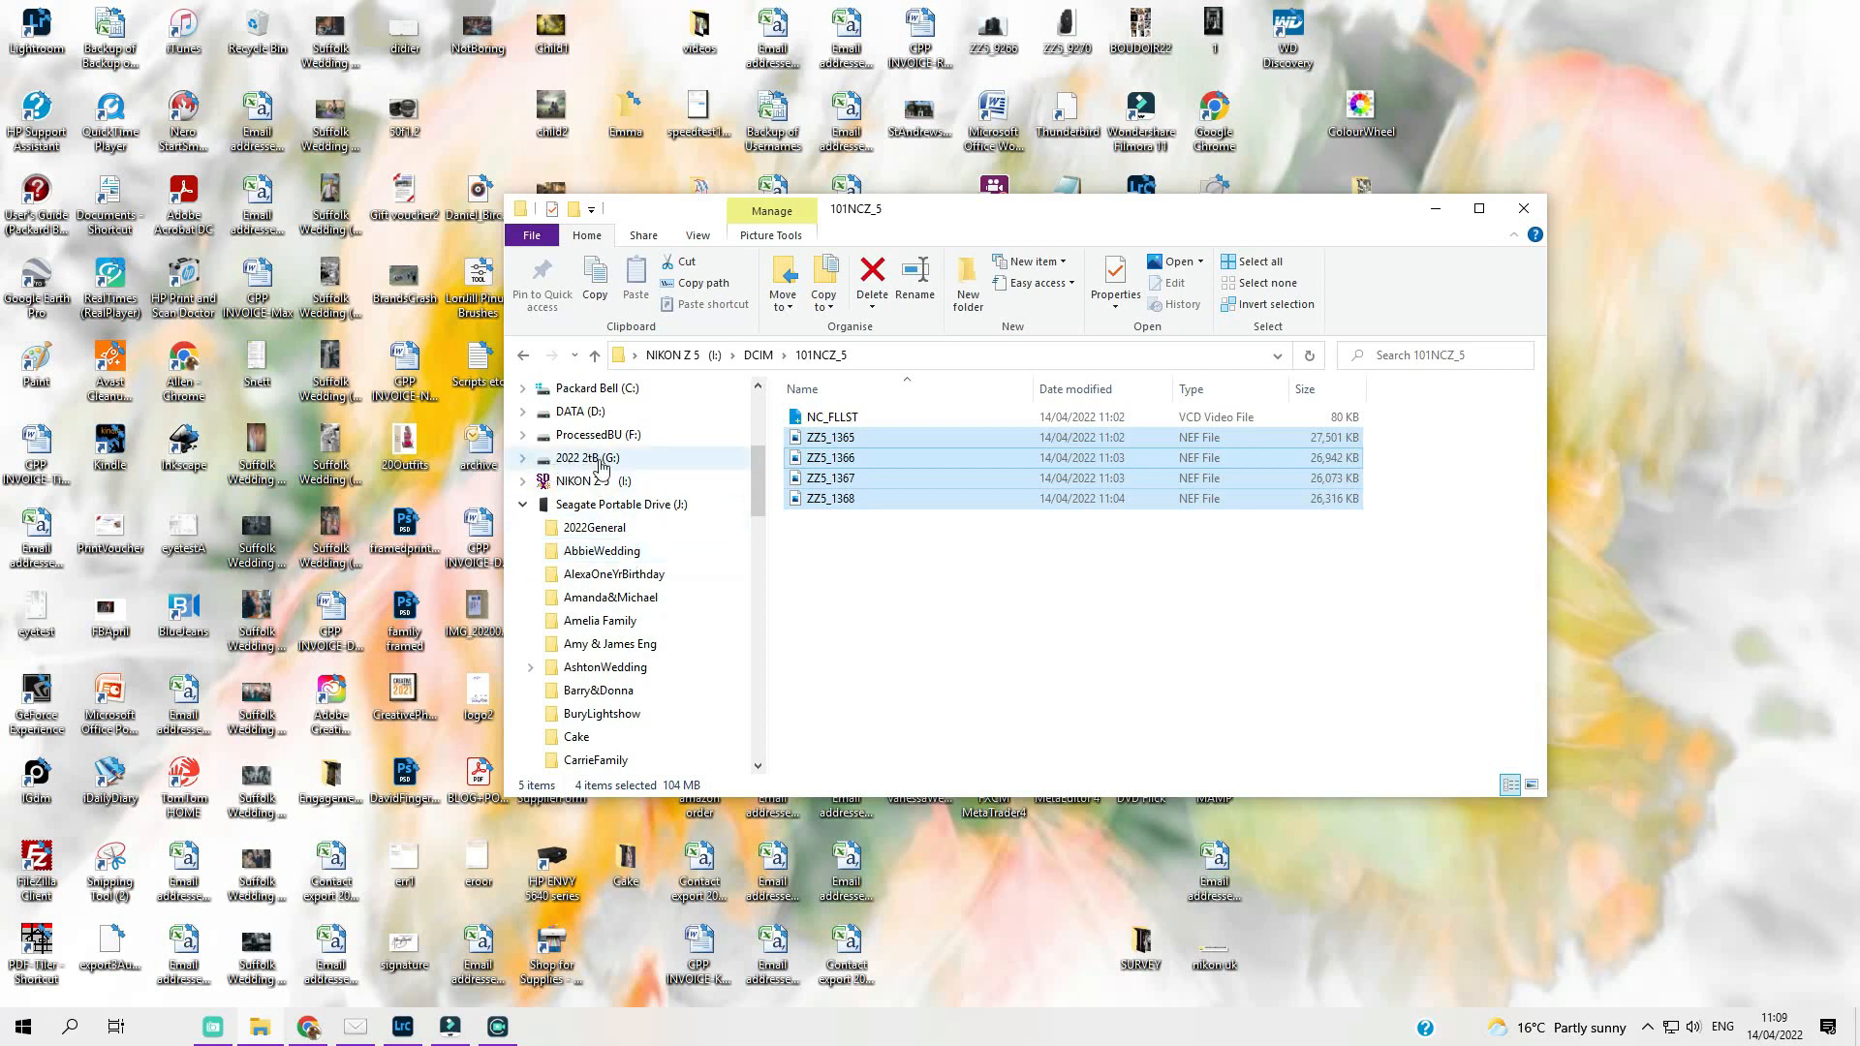
Examine the subfolders of IMPORT Backup on the 2022 2tB (G:) drive and close the file window.
left_click(522, 458)
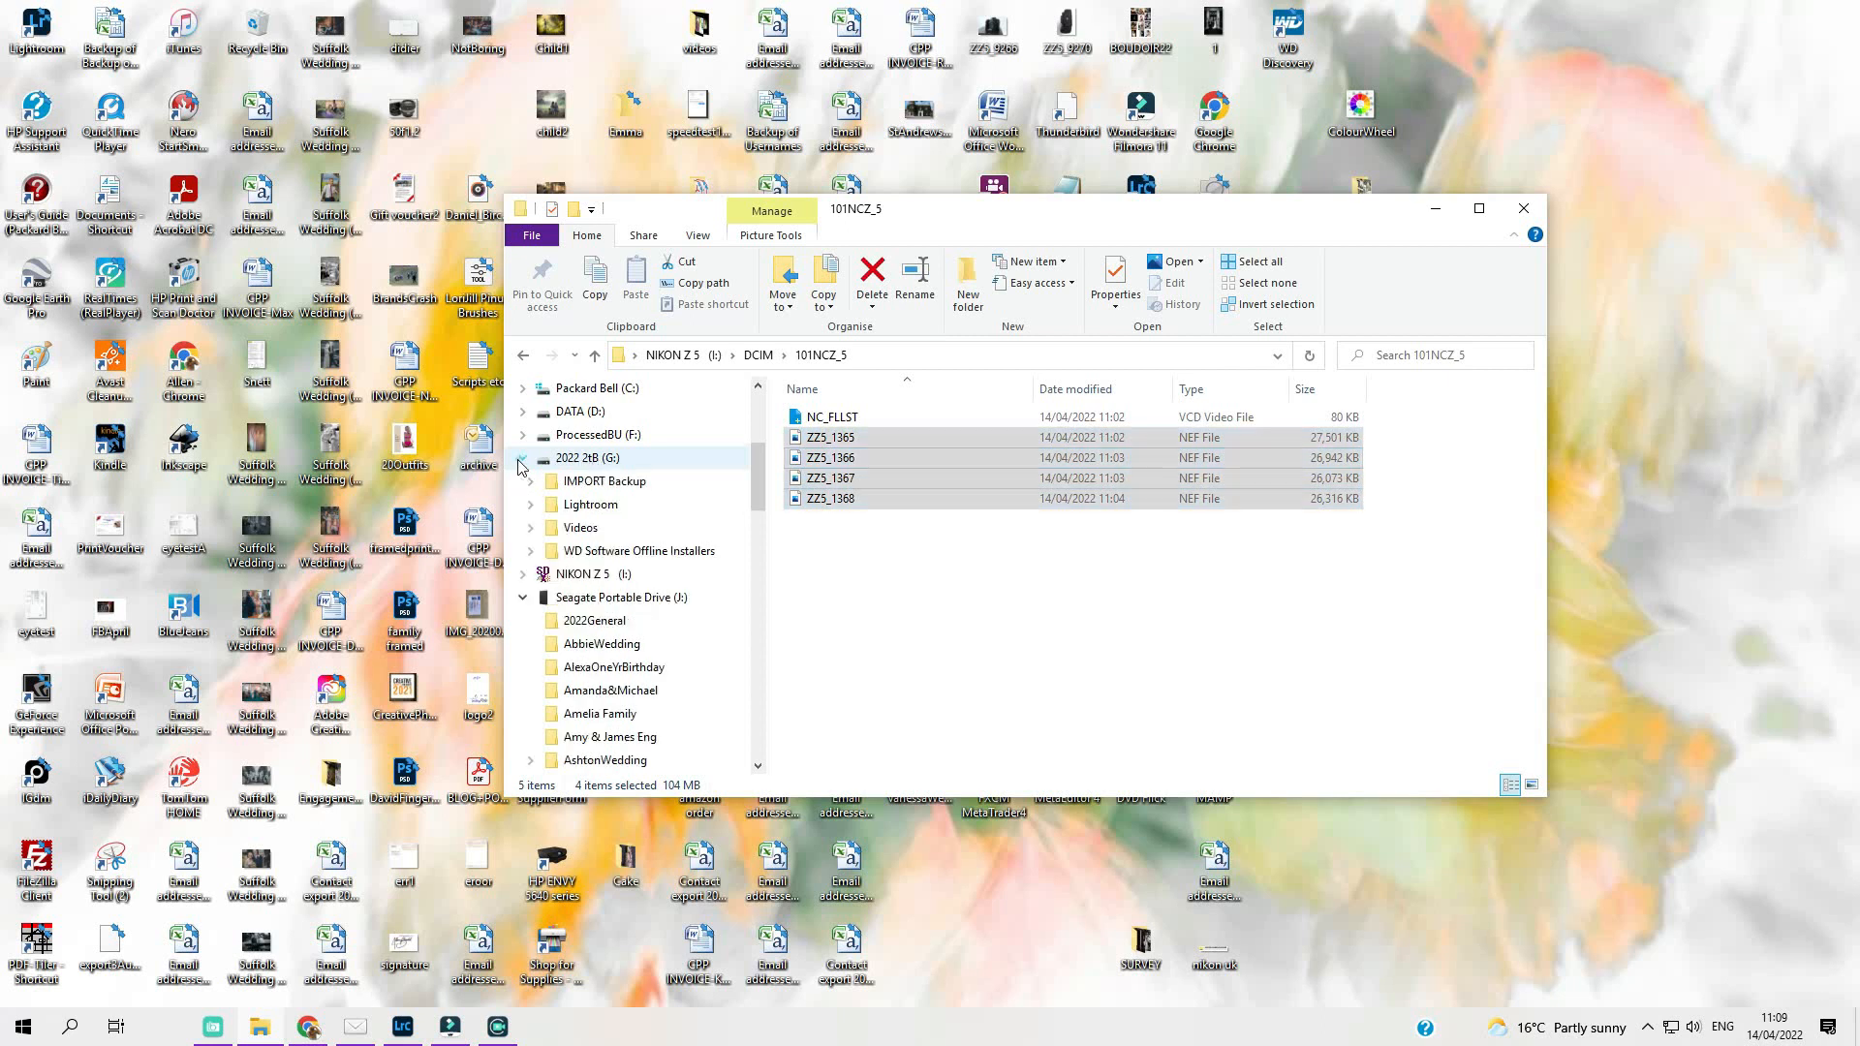
left_click(532, 482)
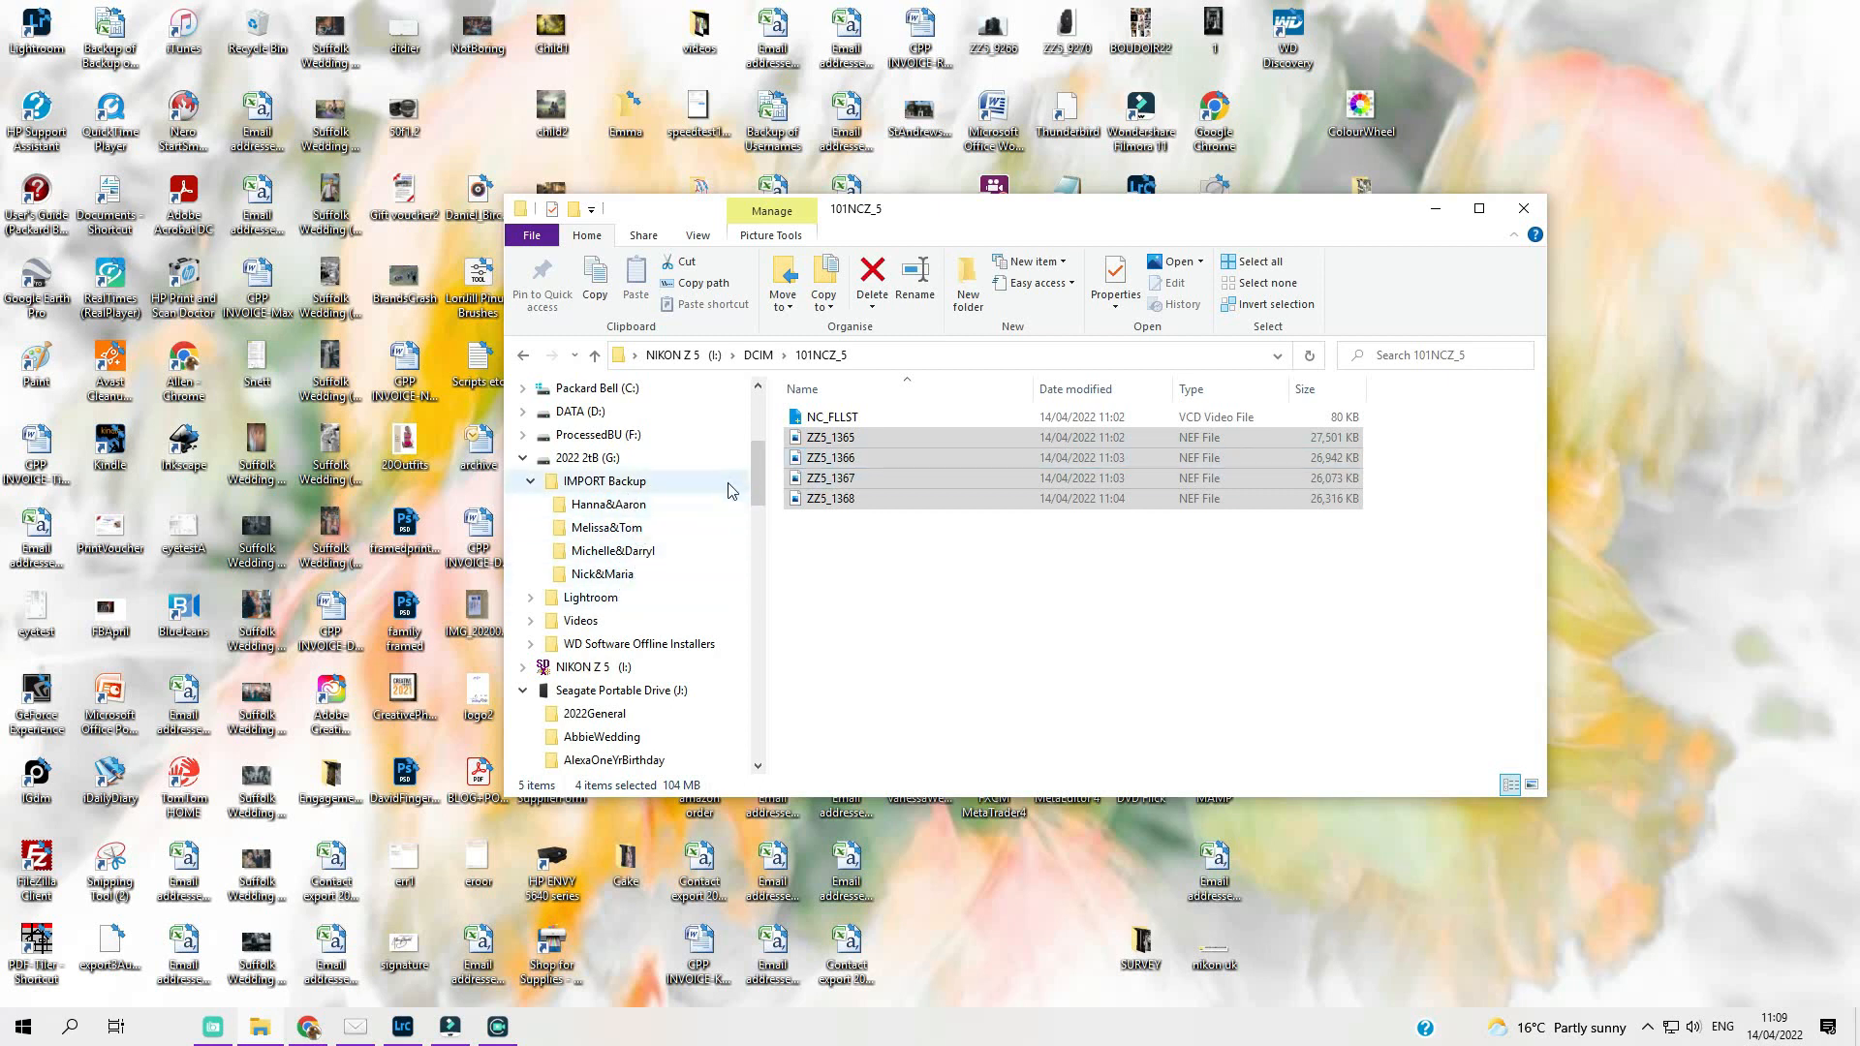
left_click_drag(758, 477, 754, 515)
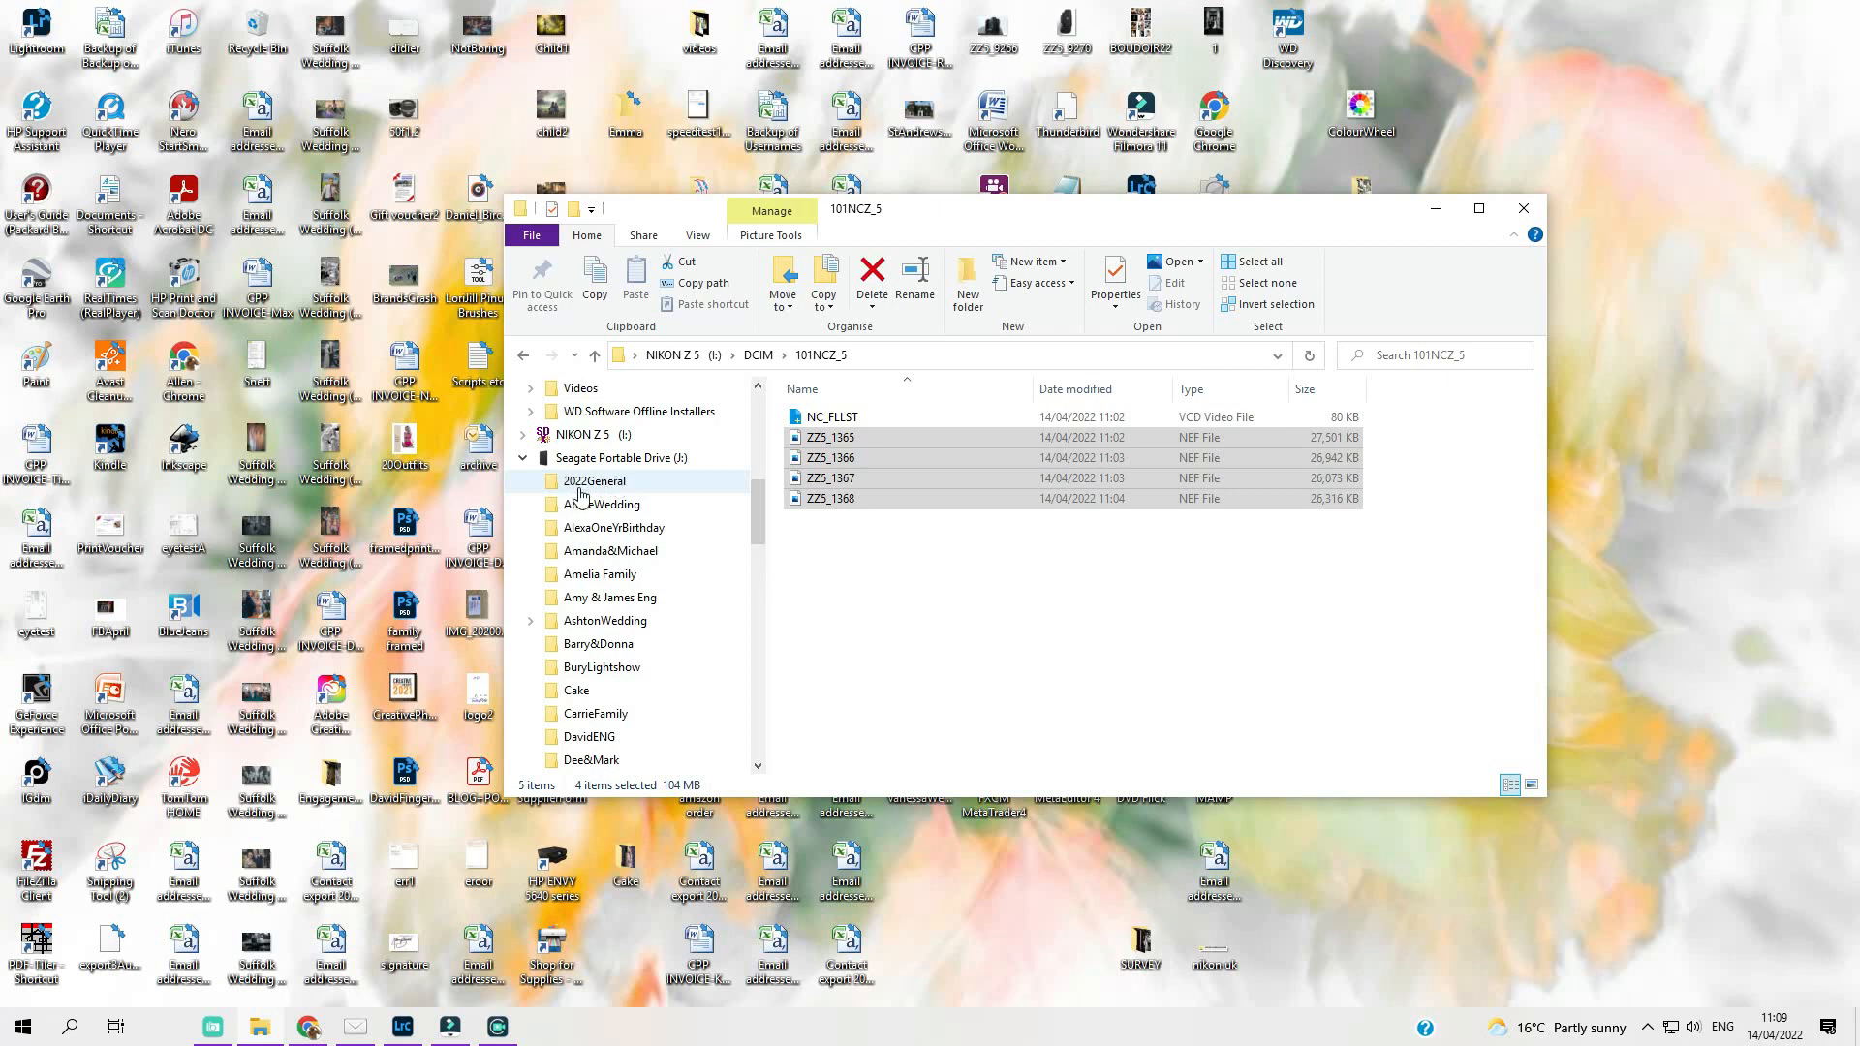
left_click(1525, 210)
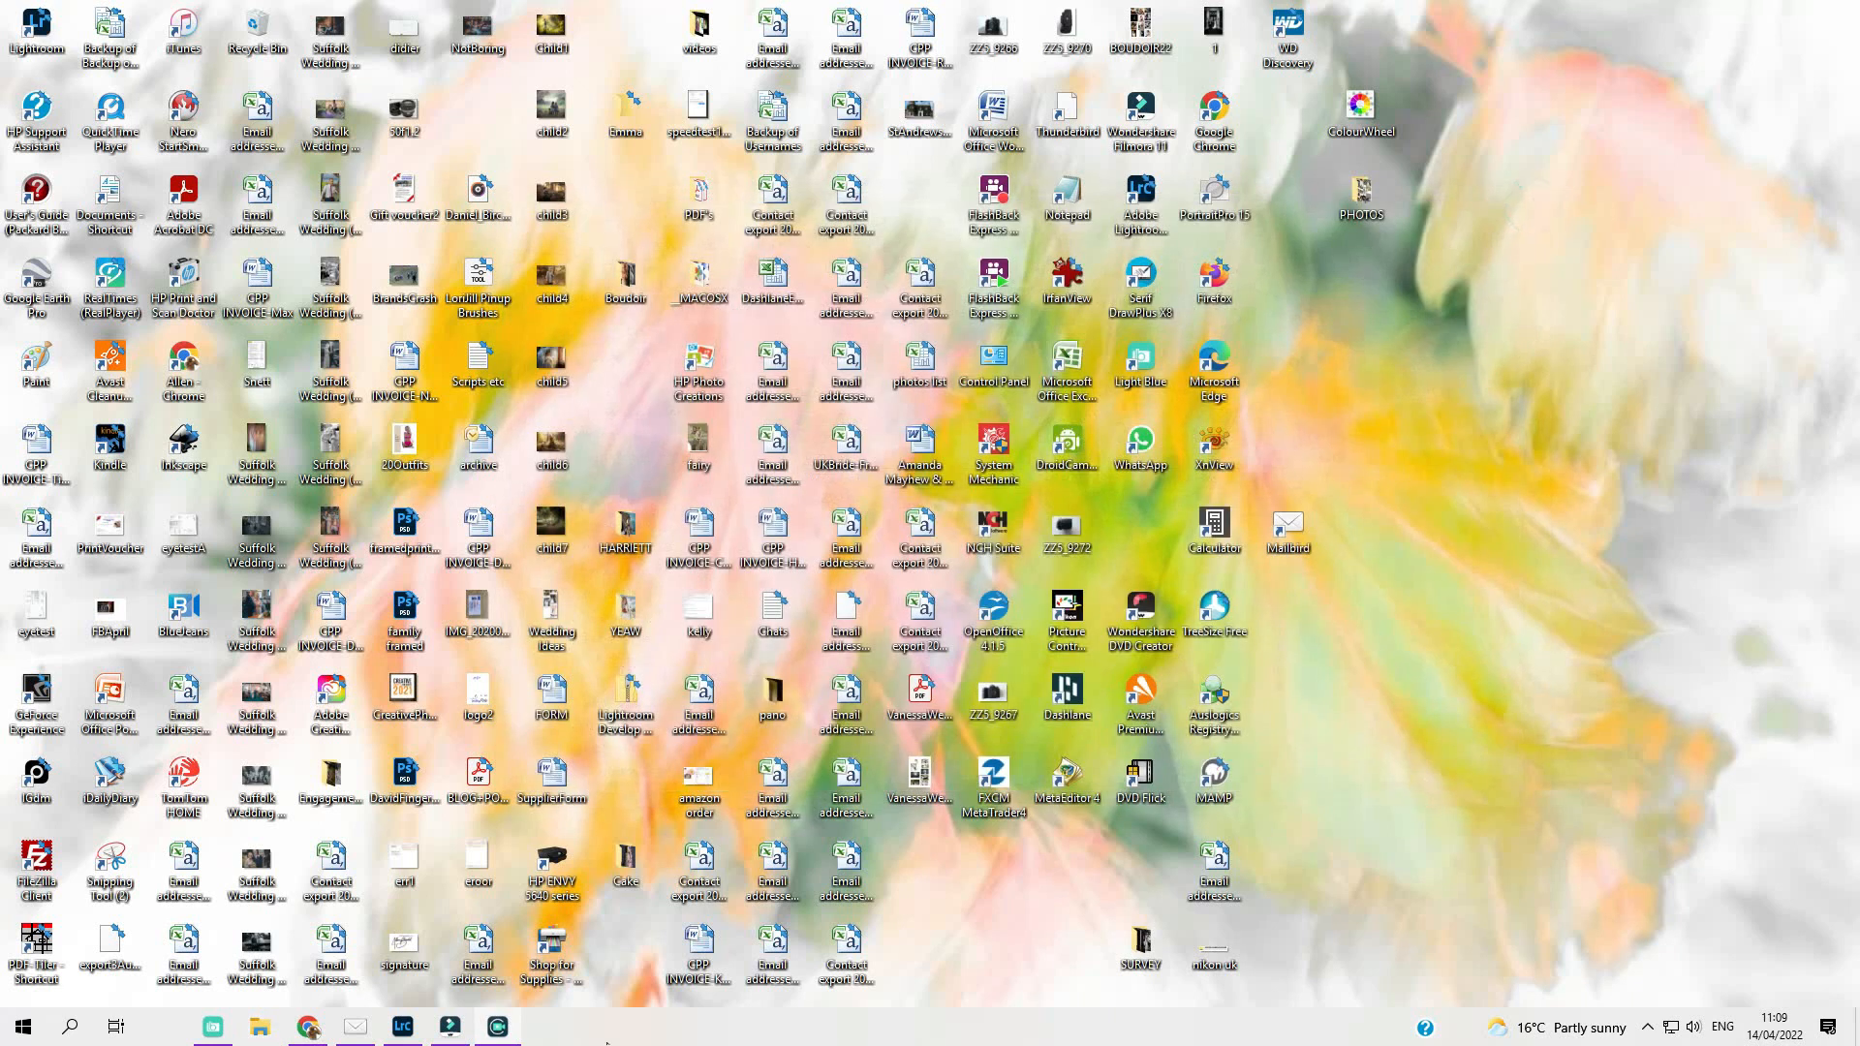
Switch to Lightroom Classic's Library and start an import with 2022General on Seagate Portable Drive (J:) as the source.
left_click(452, 1031)
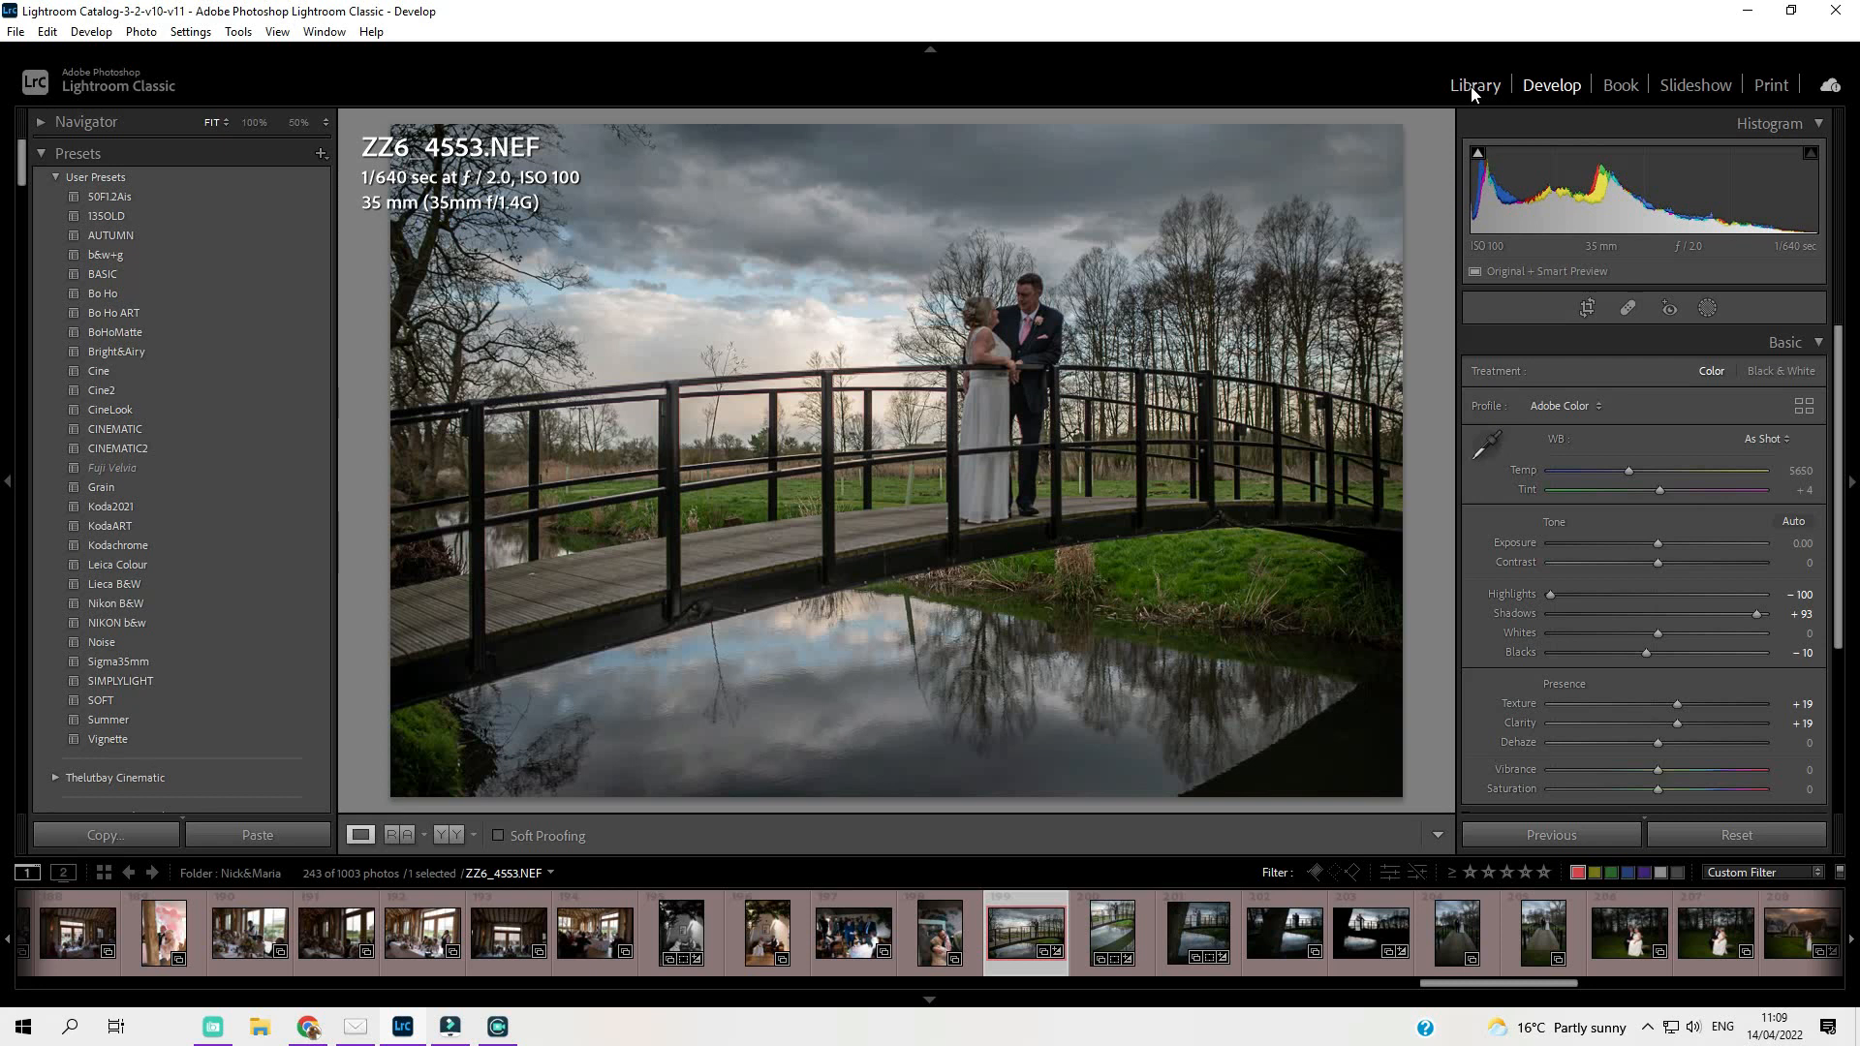
left_click(1471, 85)
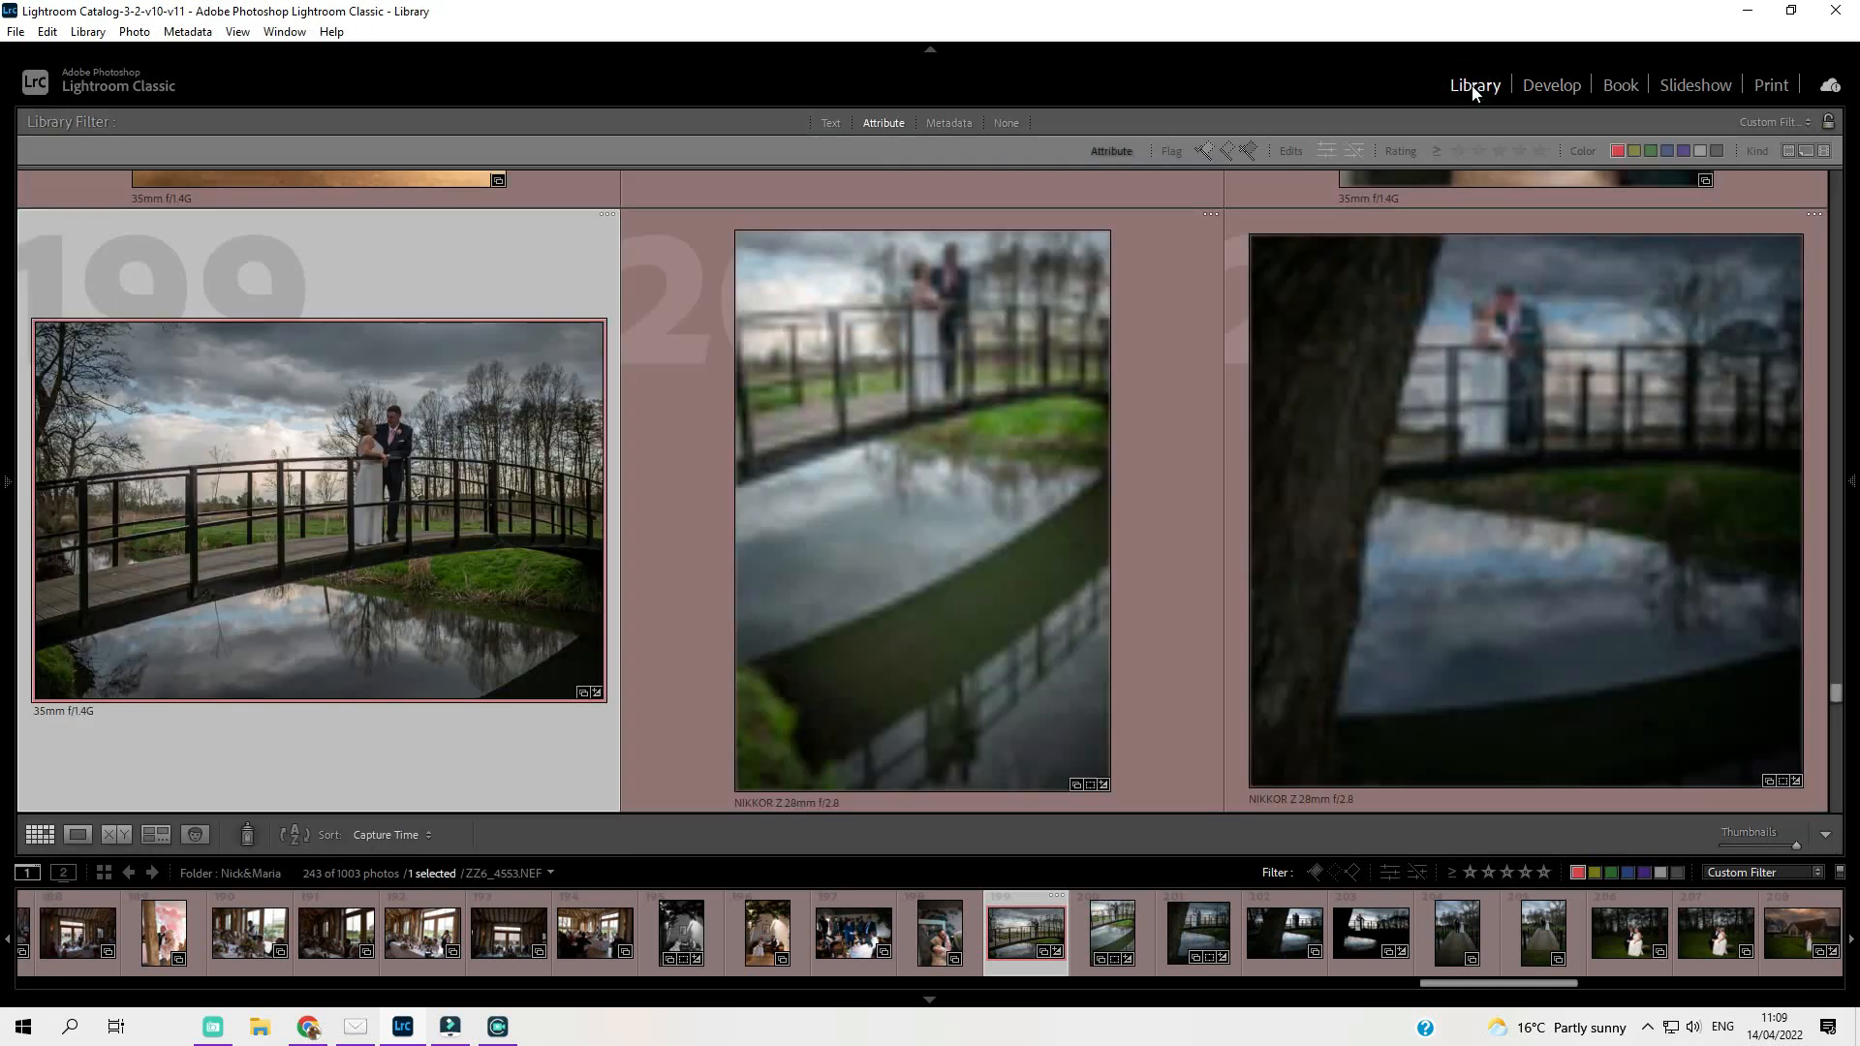
mouse_move(2, 494)
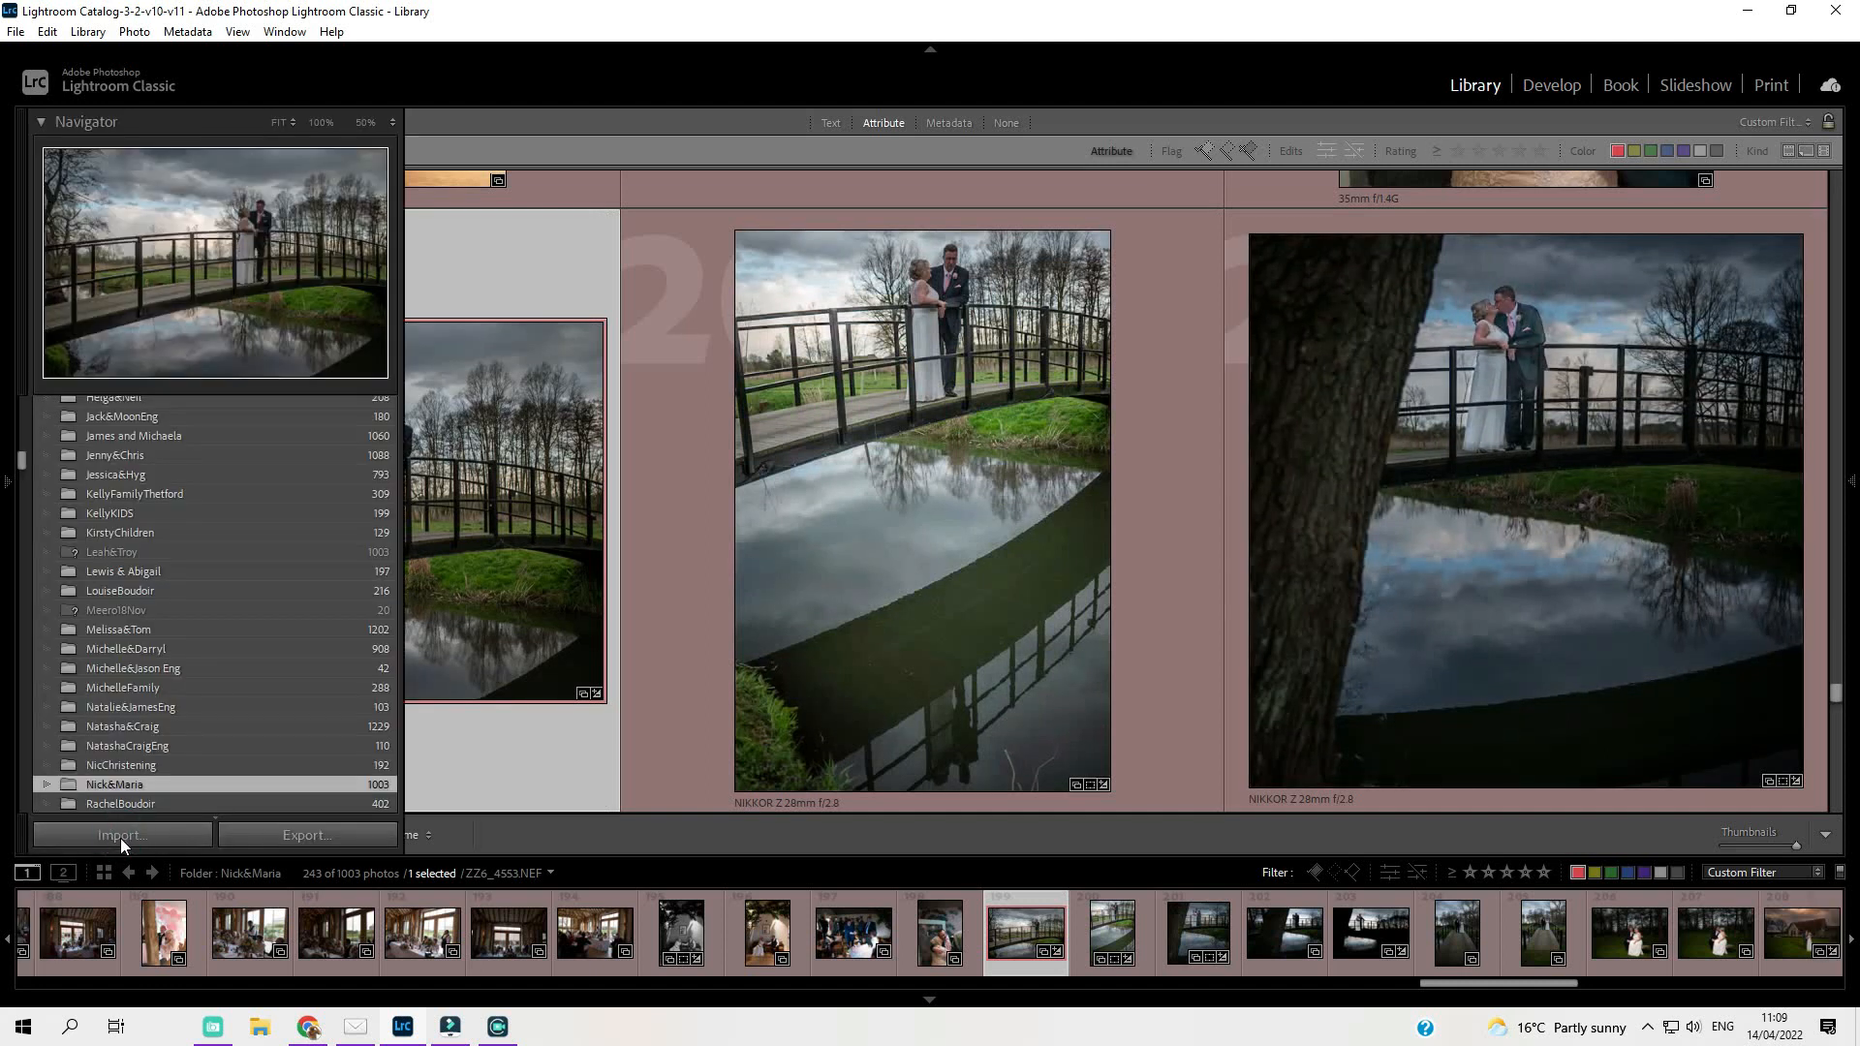
left_click(120, 835)
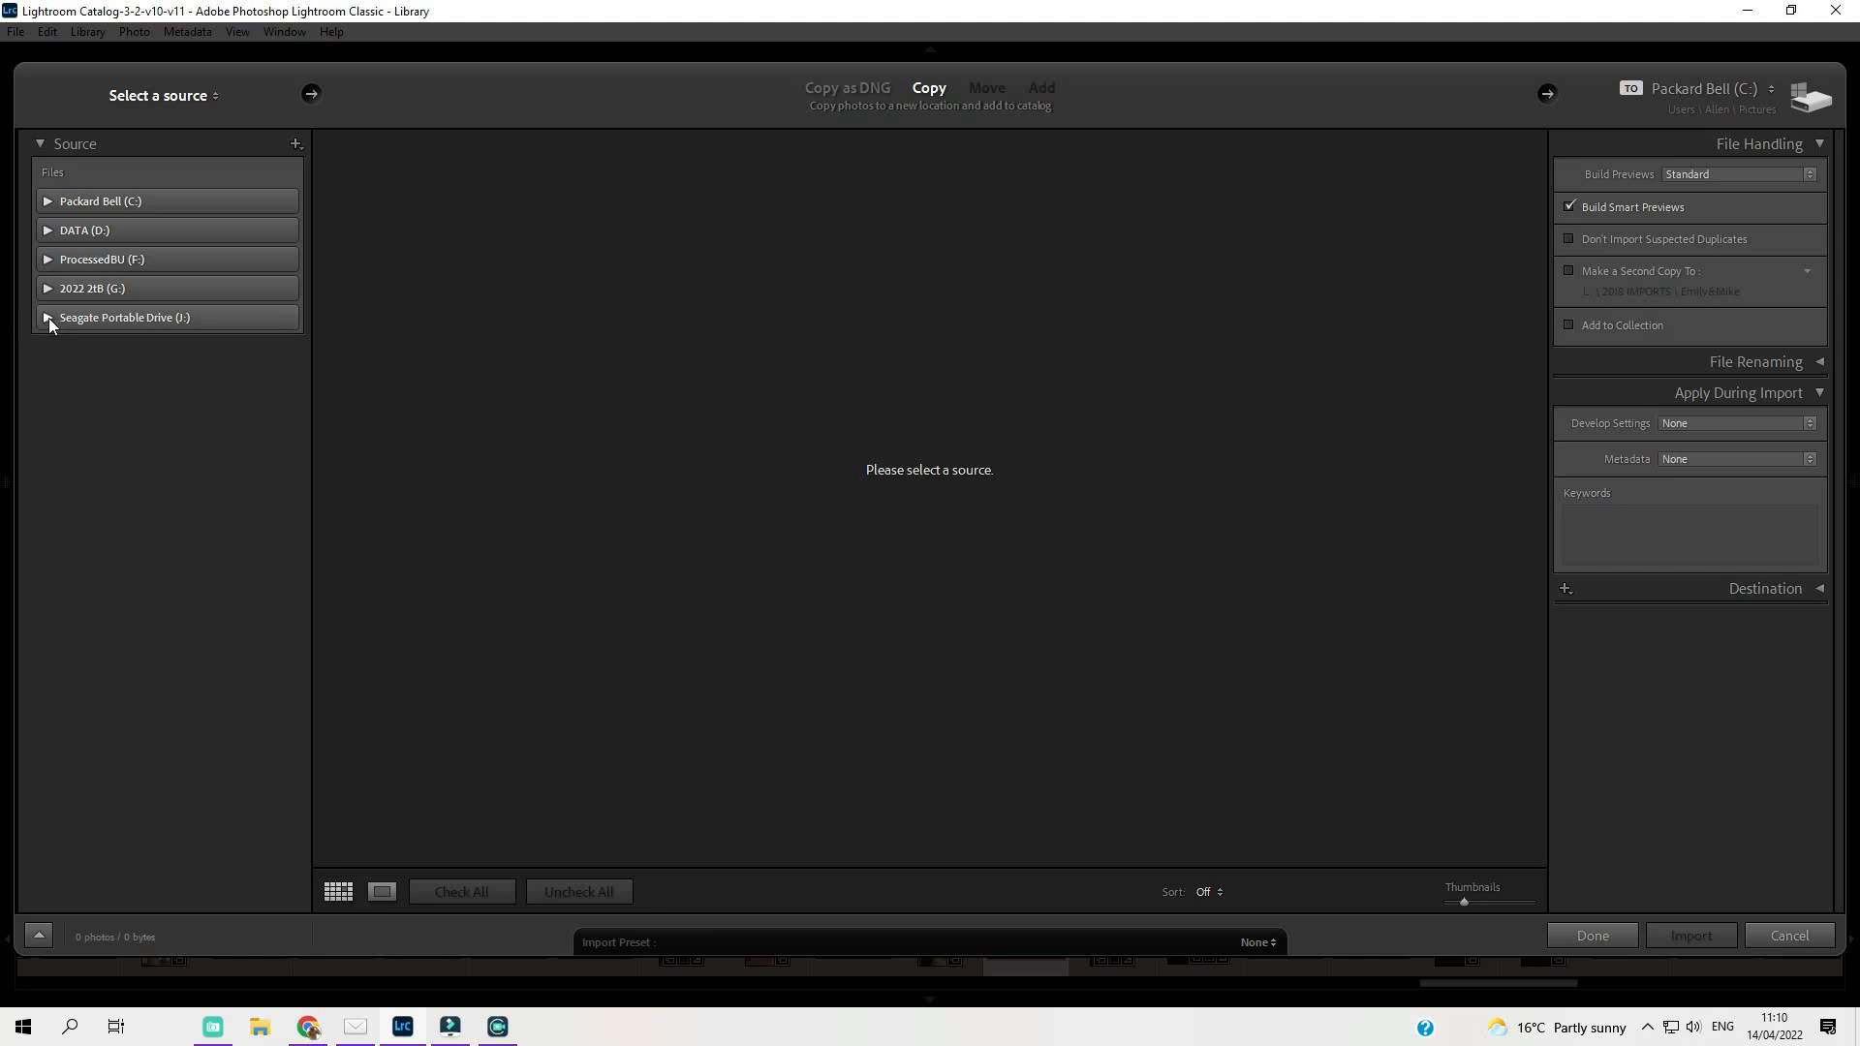
left_click(48, 318)
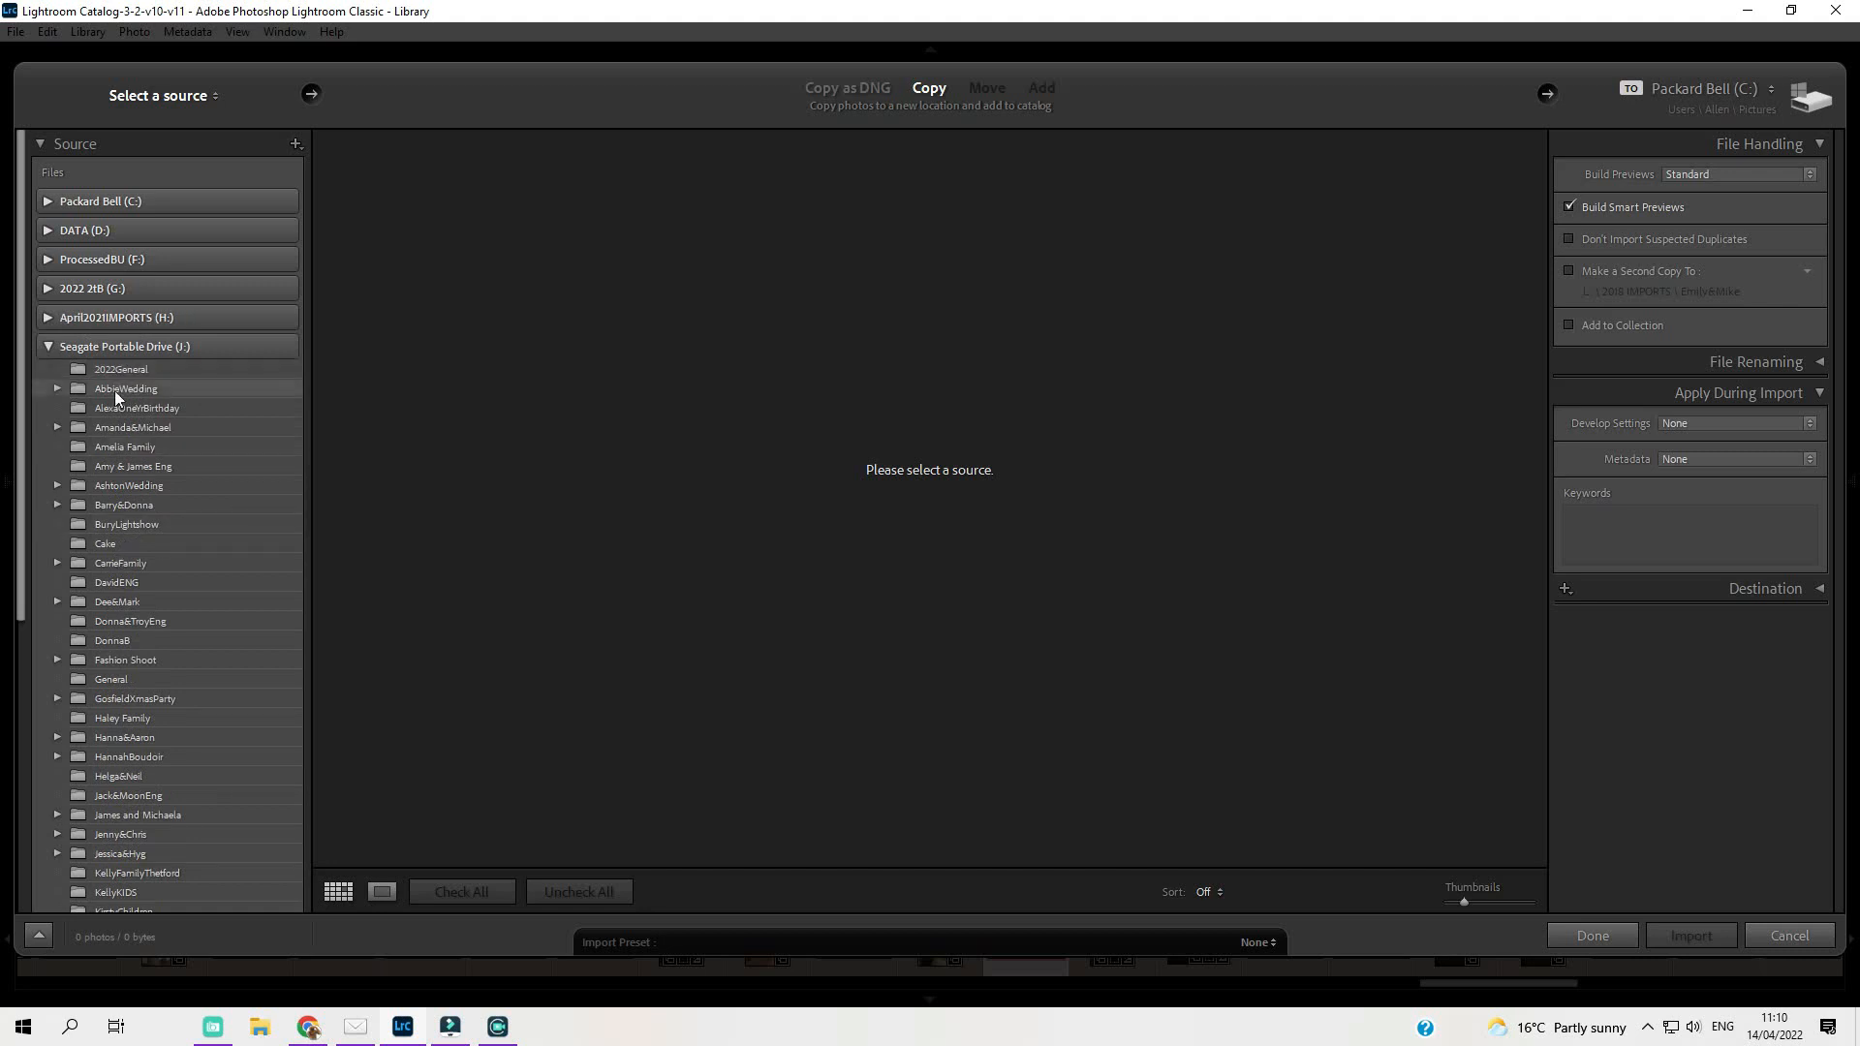
left_click(139, 369)
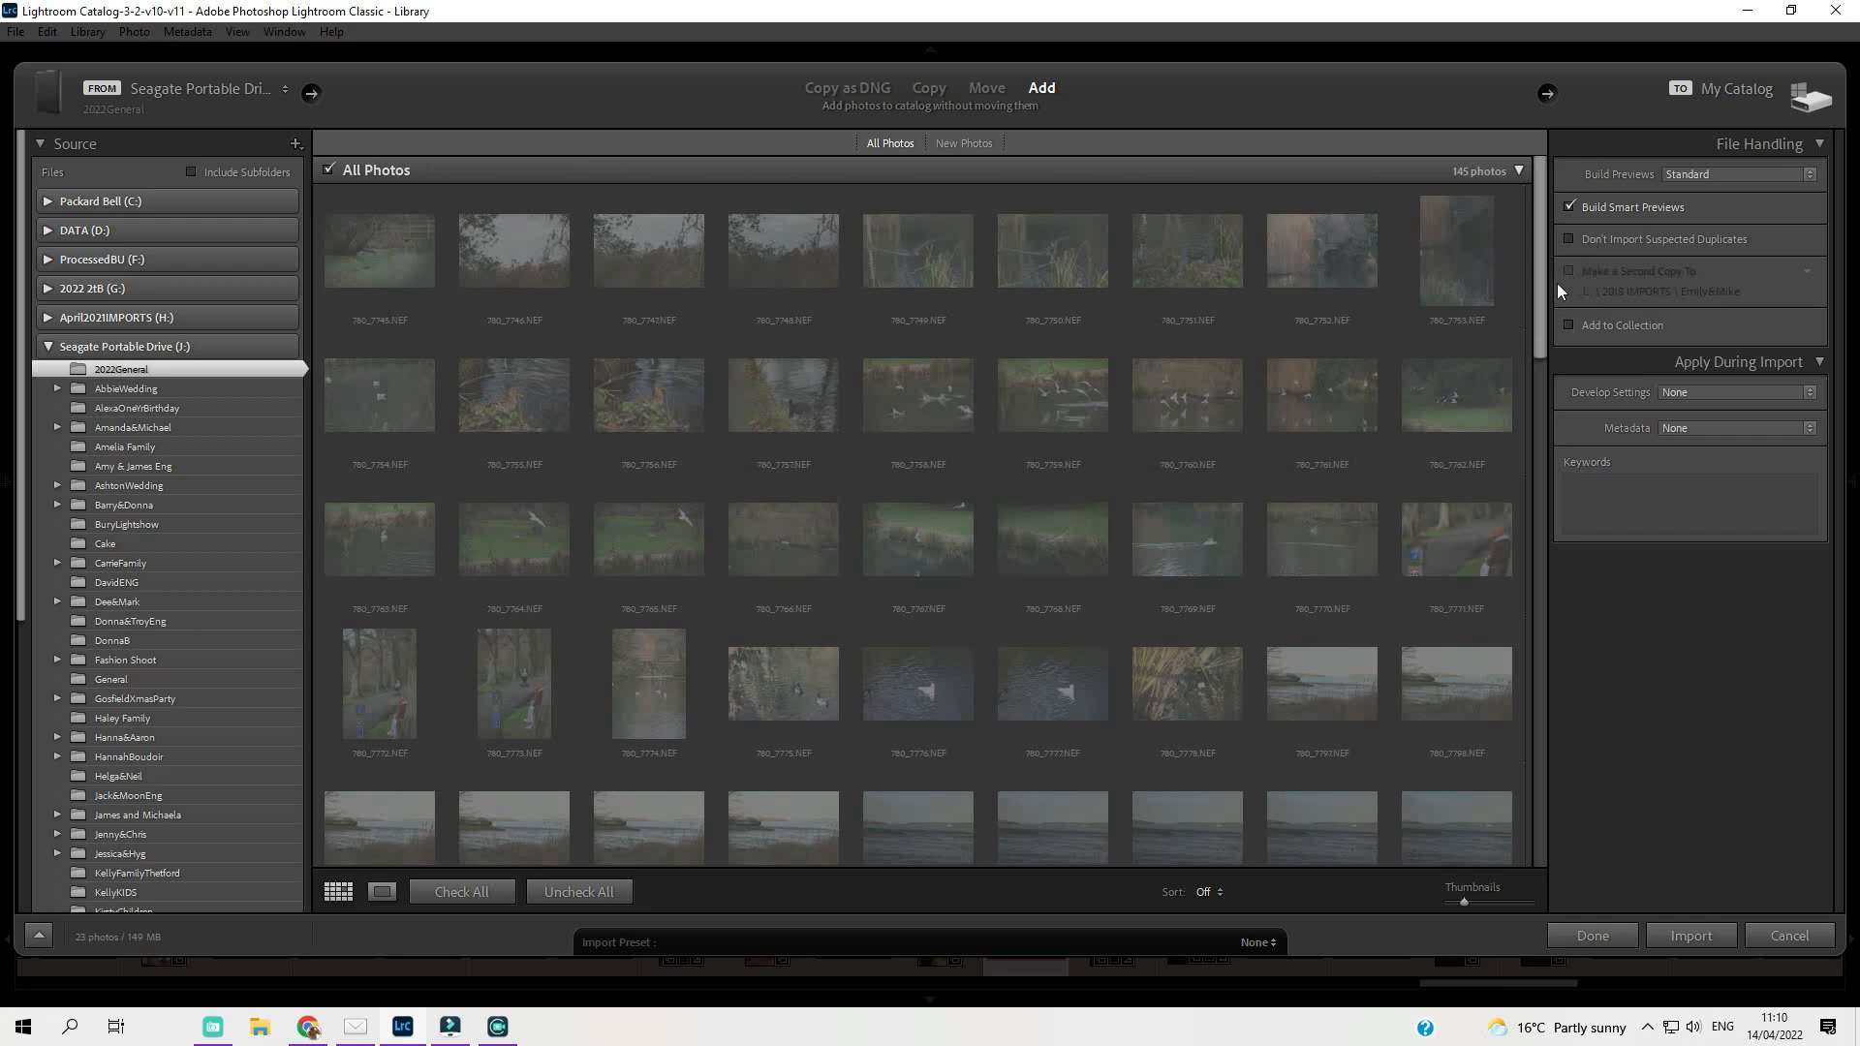
Uncheck all photos for import and include only ZZ5_1365, ZZ5_1366, ZZ5_1367 and ZZ5_1368.
left_click_drag(1542, 294, 1546, 770)
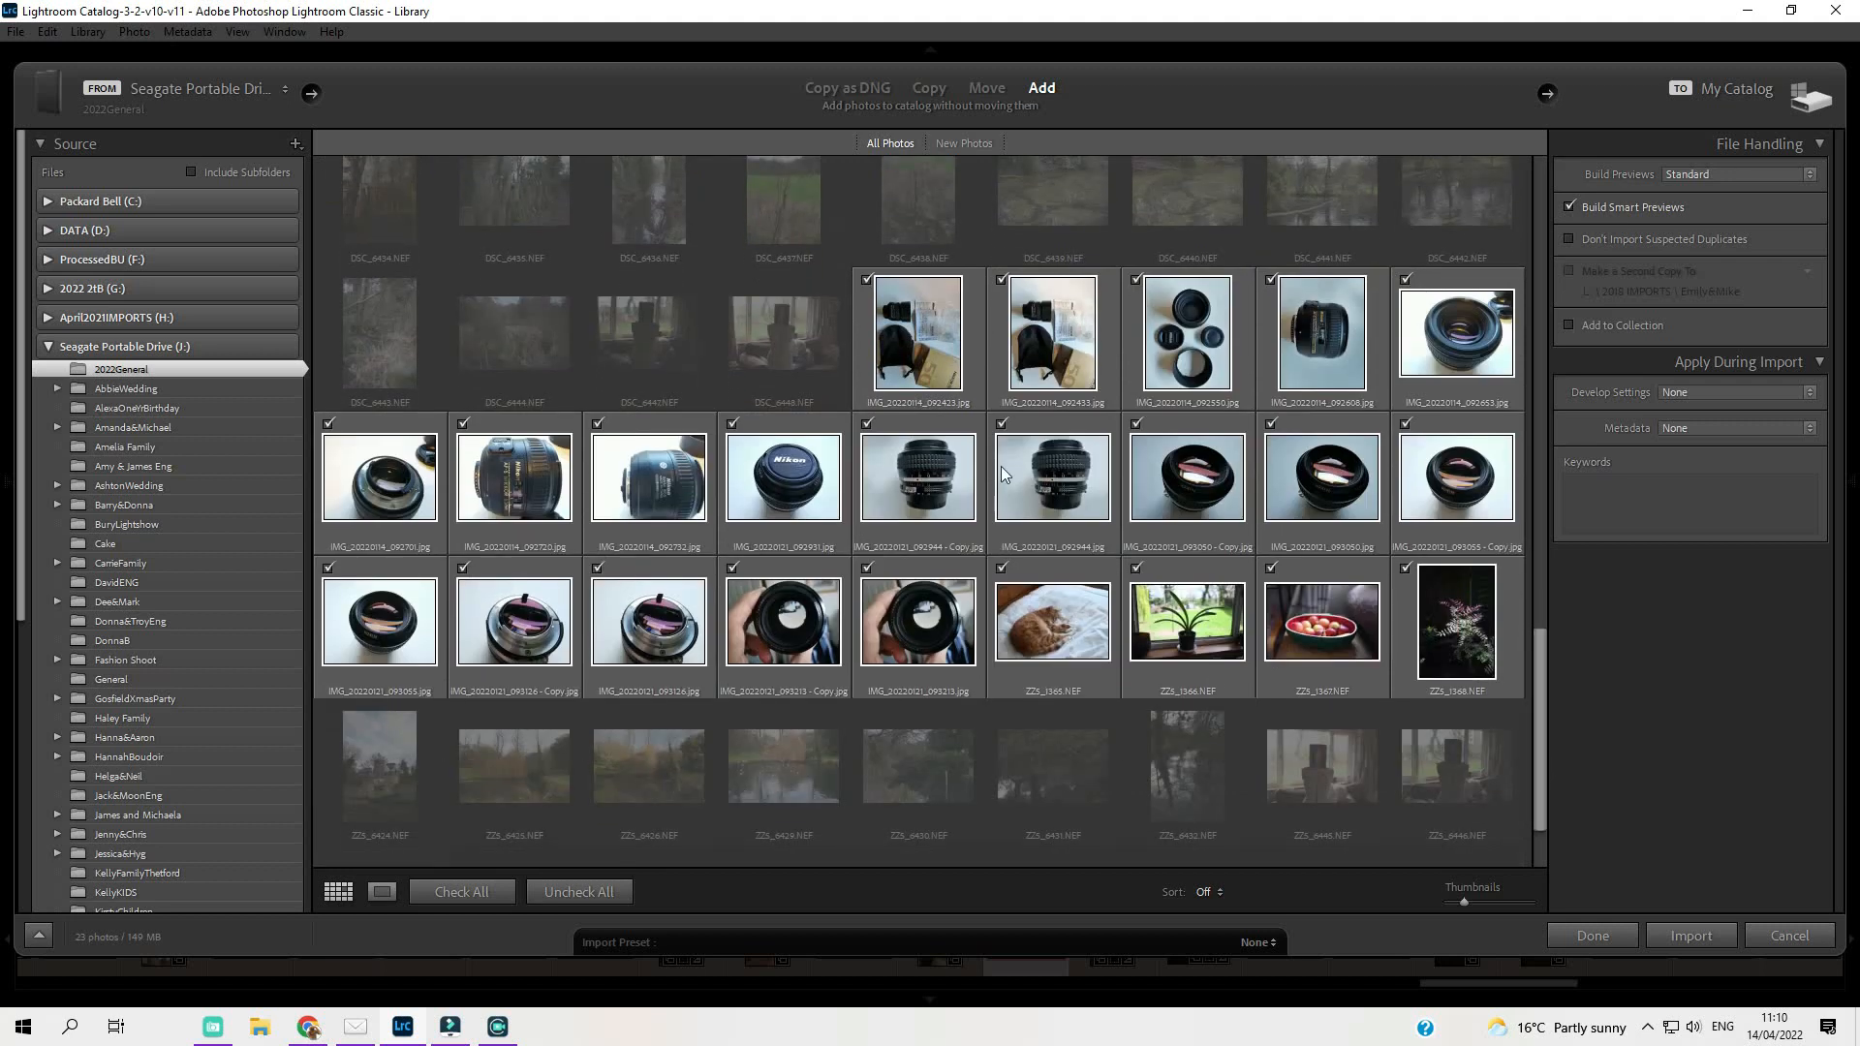
left_click(570, 893)
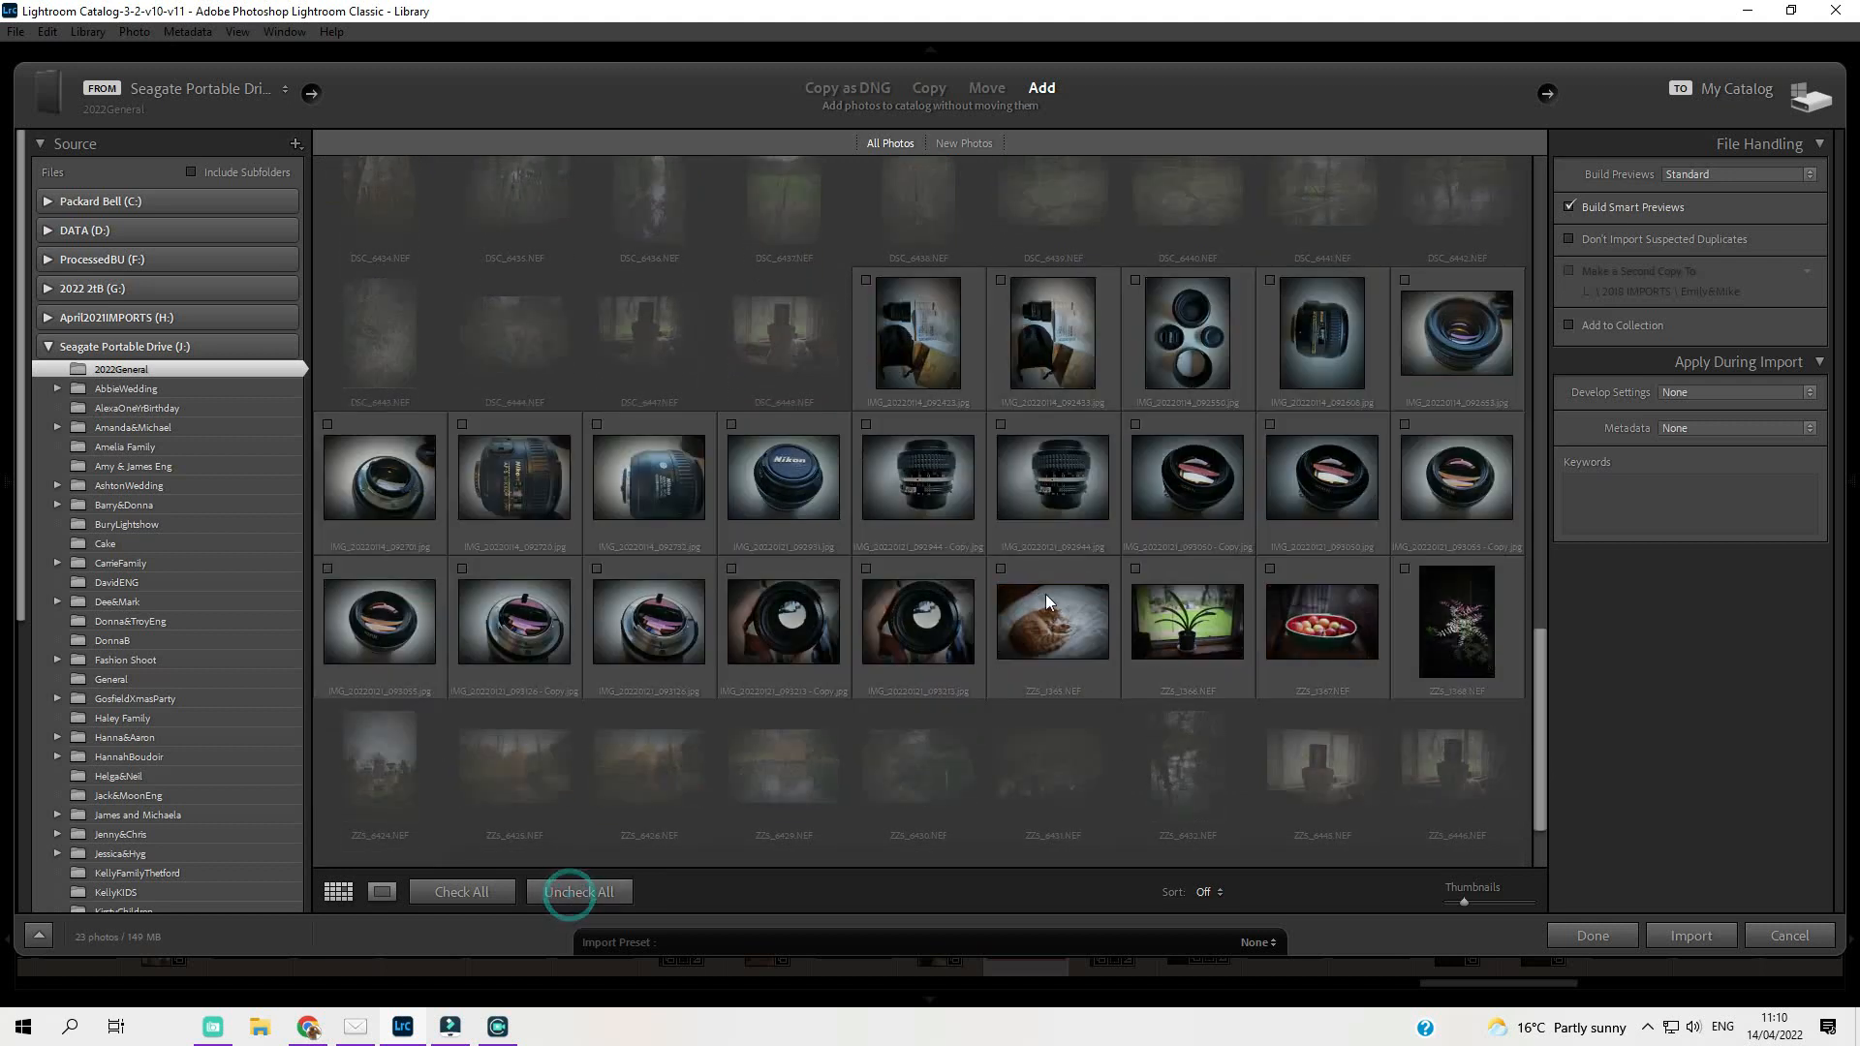
left_click(1000, 568)
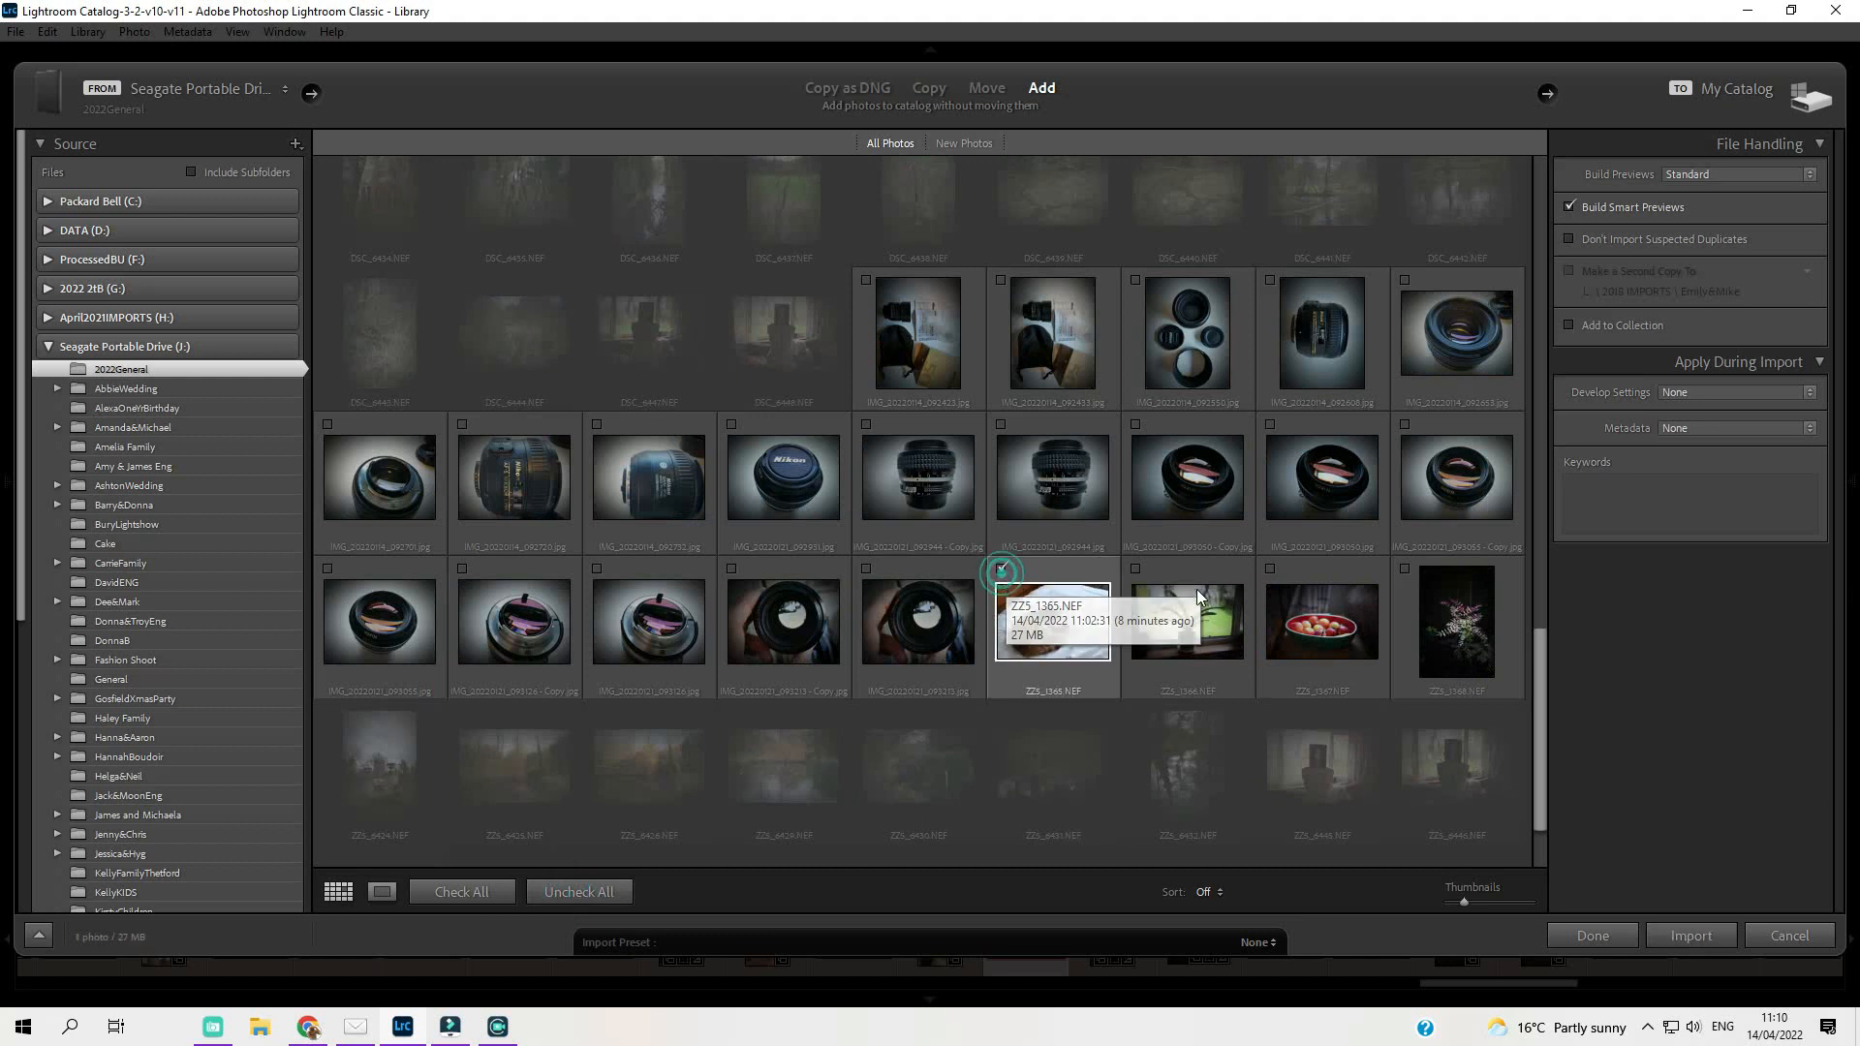
left_click(1138, 568)
left_click(1269, 569)
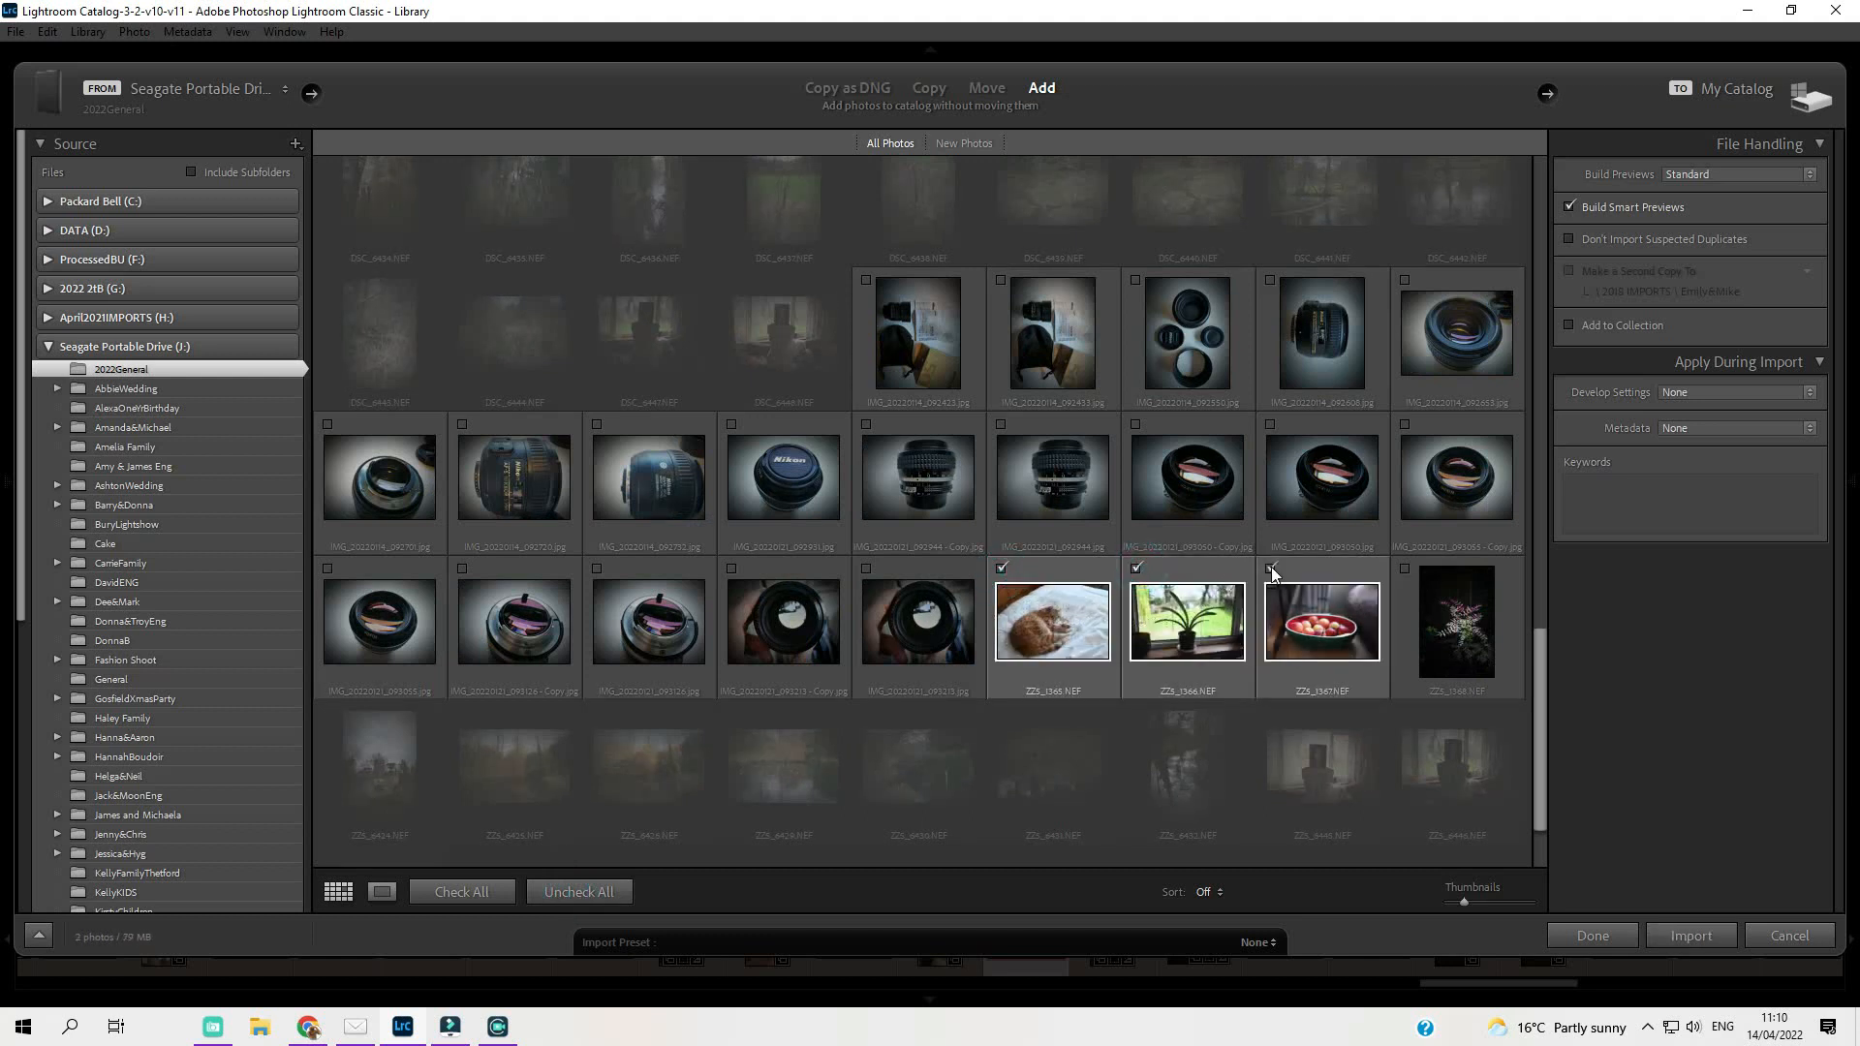
left_click(1407, 567)
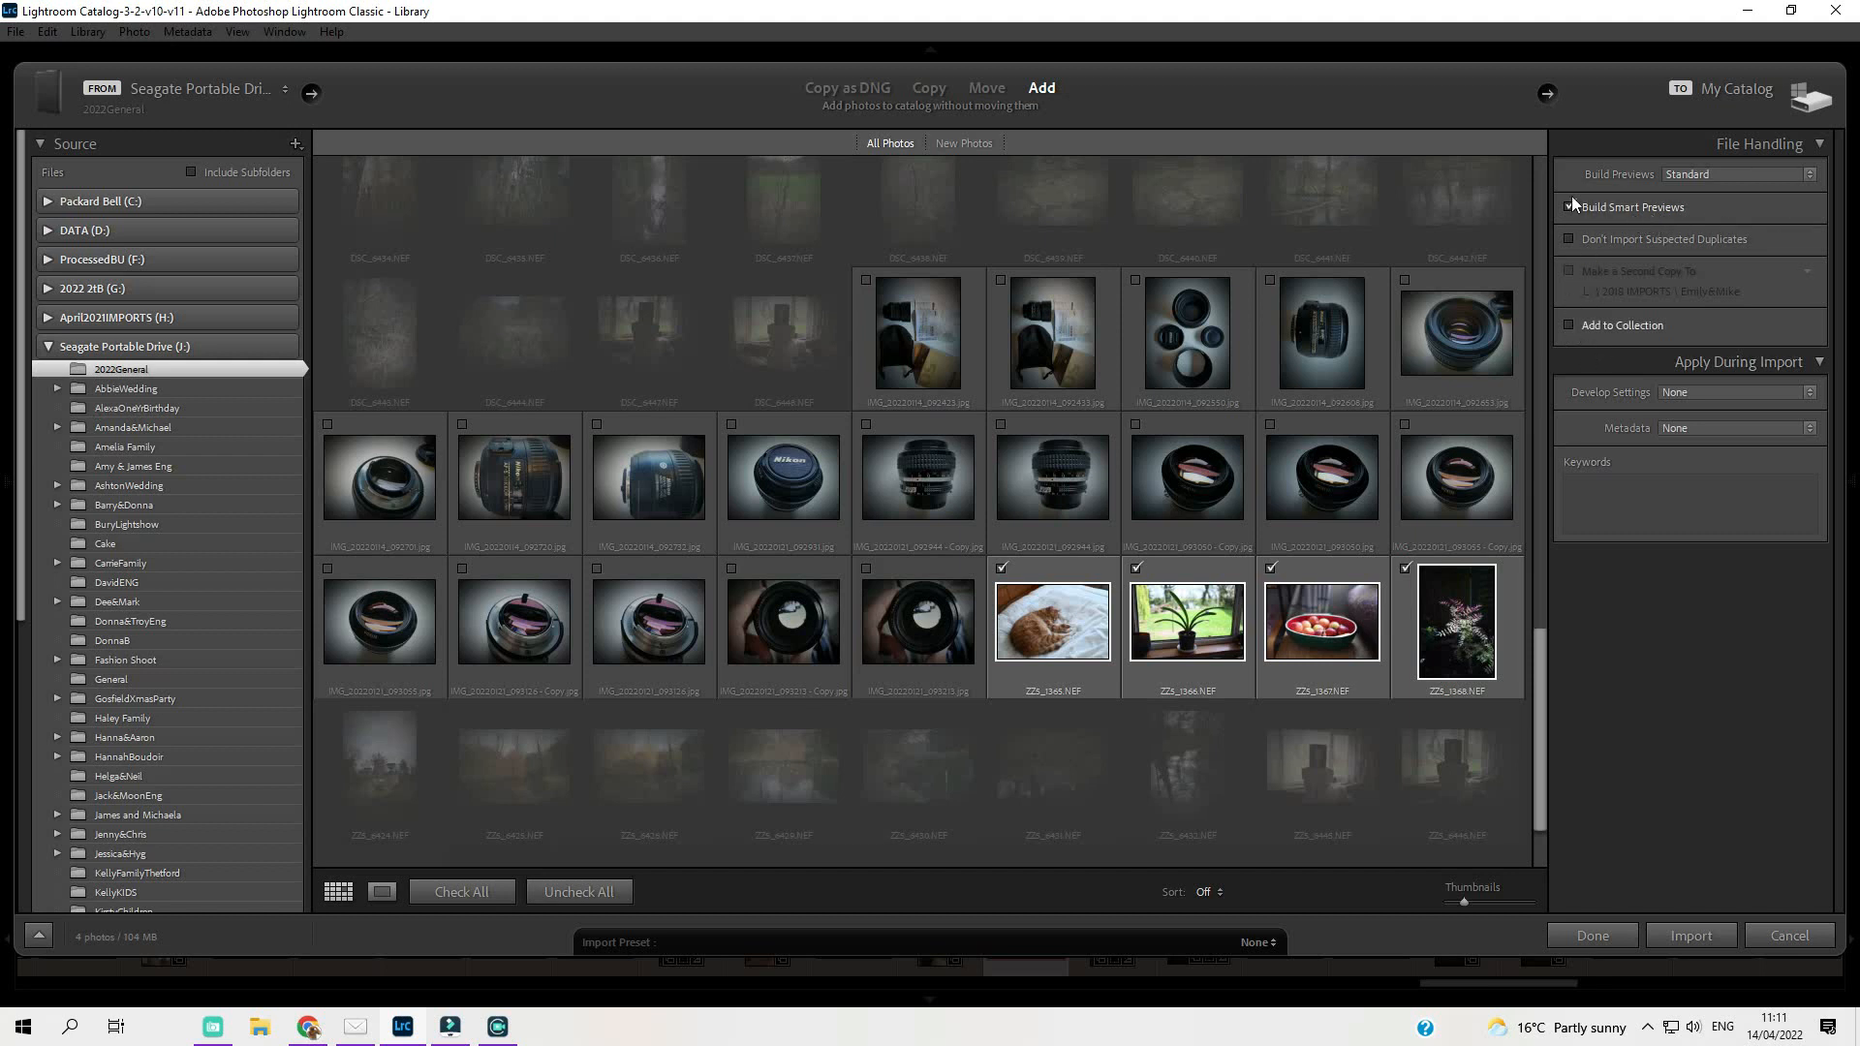
Import the four chosen photos, adding them to the existing 2022General collection.
left_click(1569, 325)
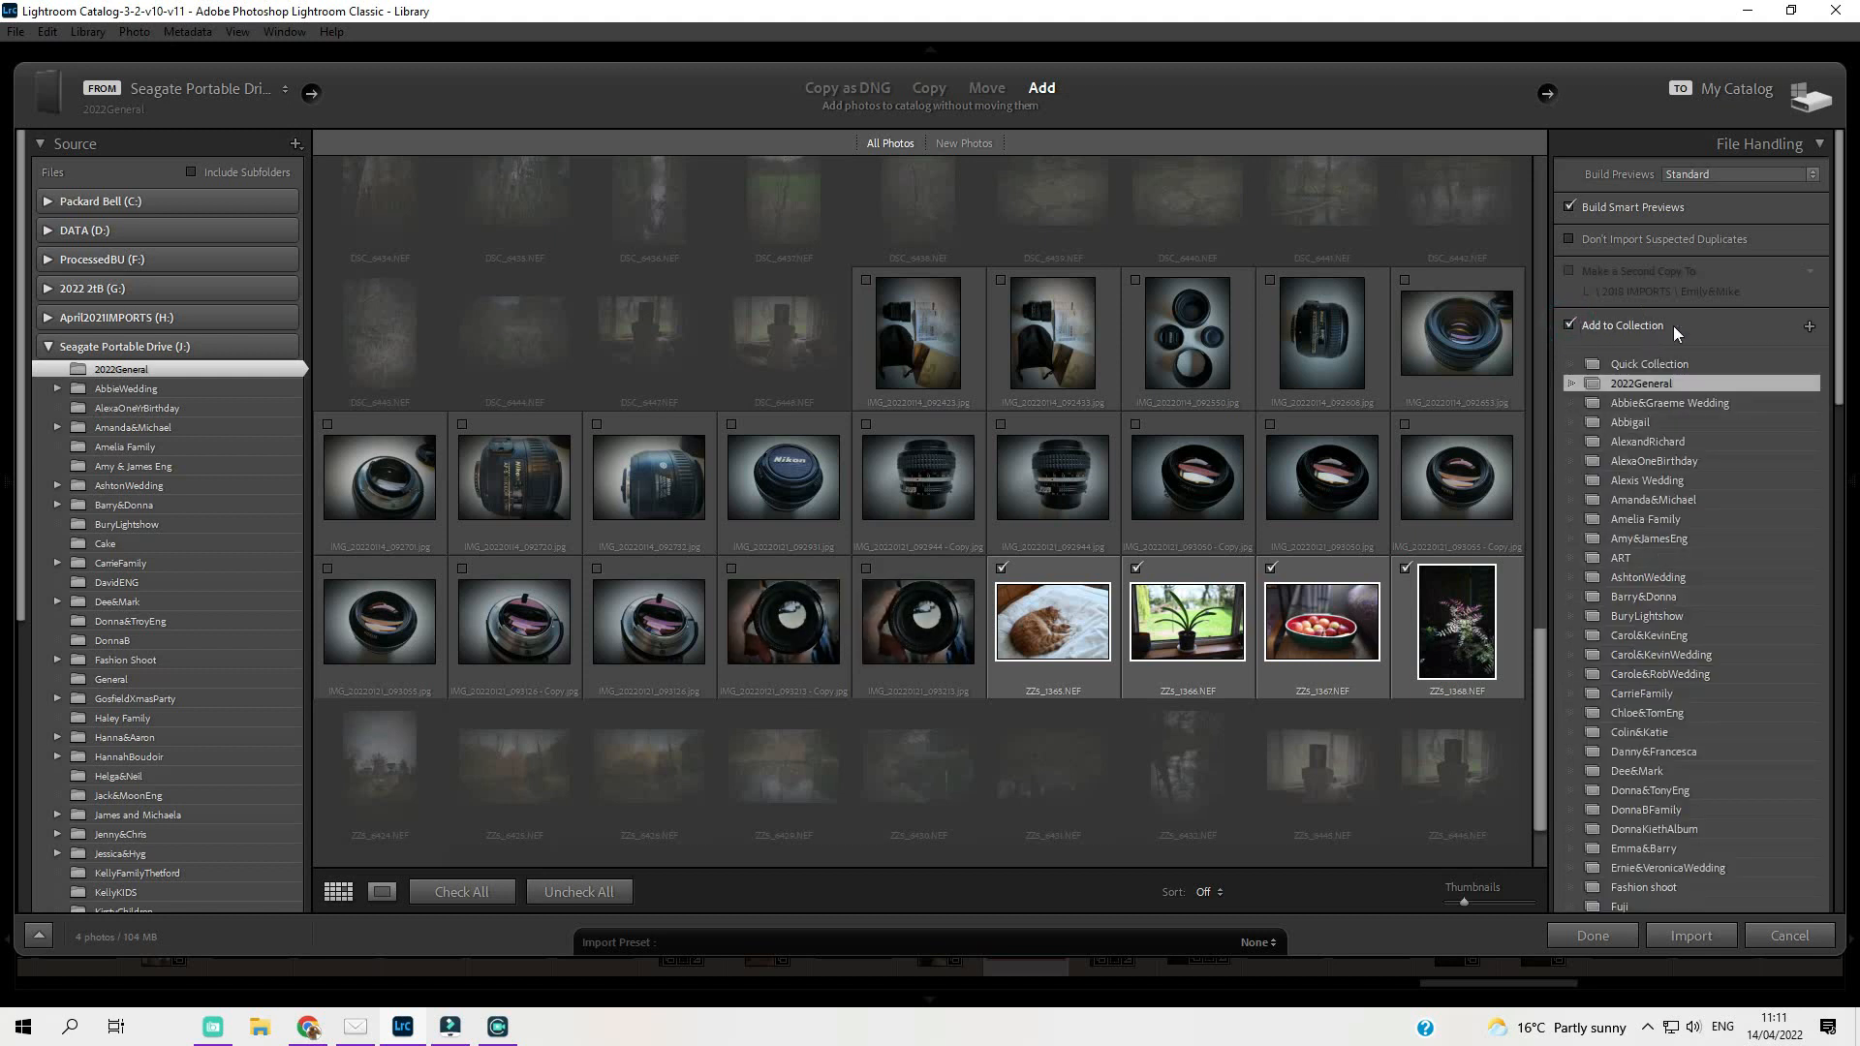
left_click(1809, 327)
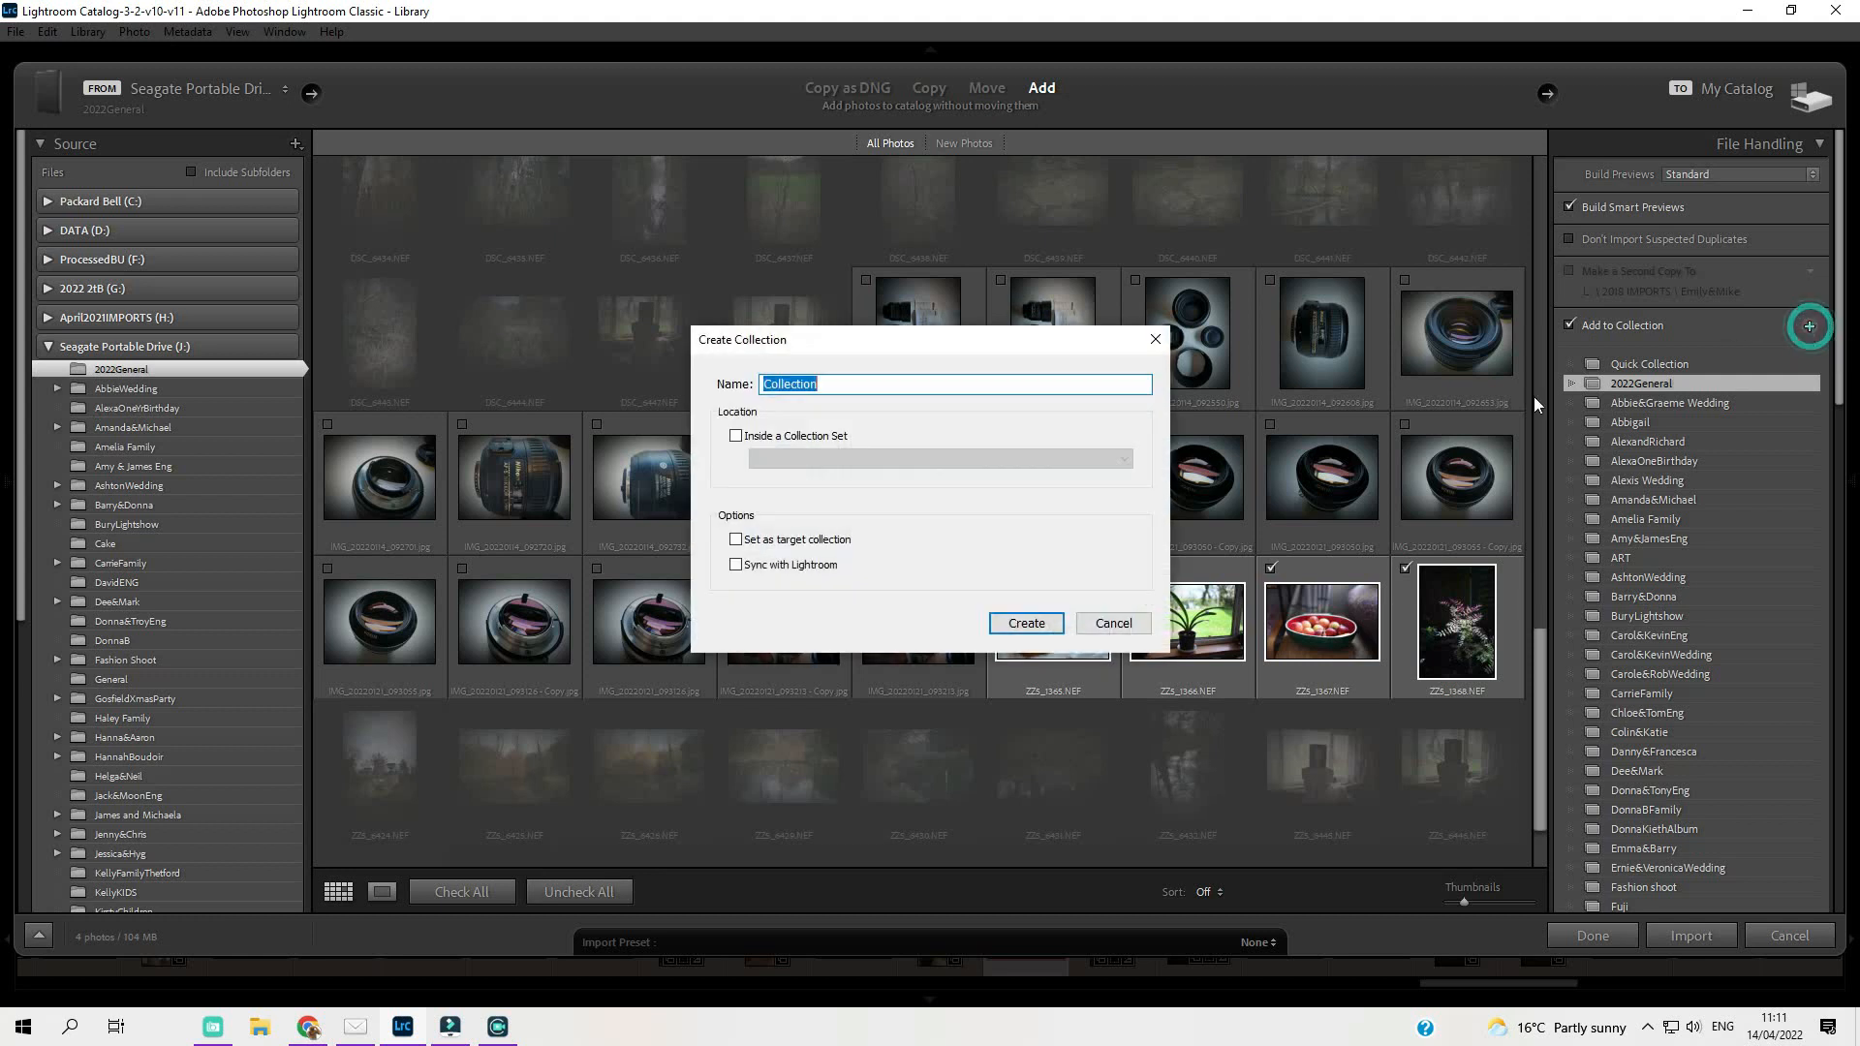
left_click(1154, 341)
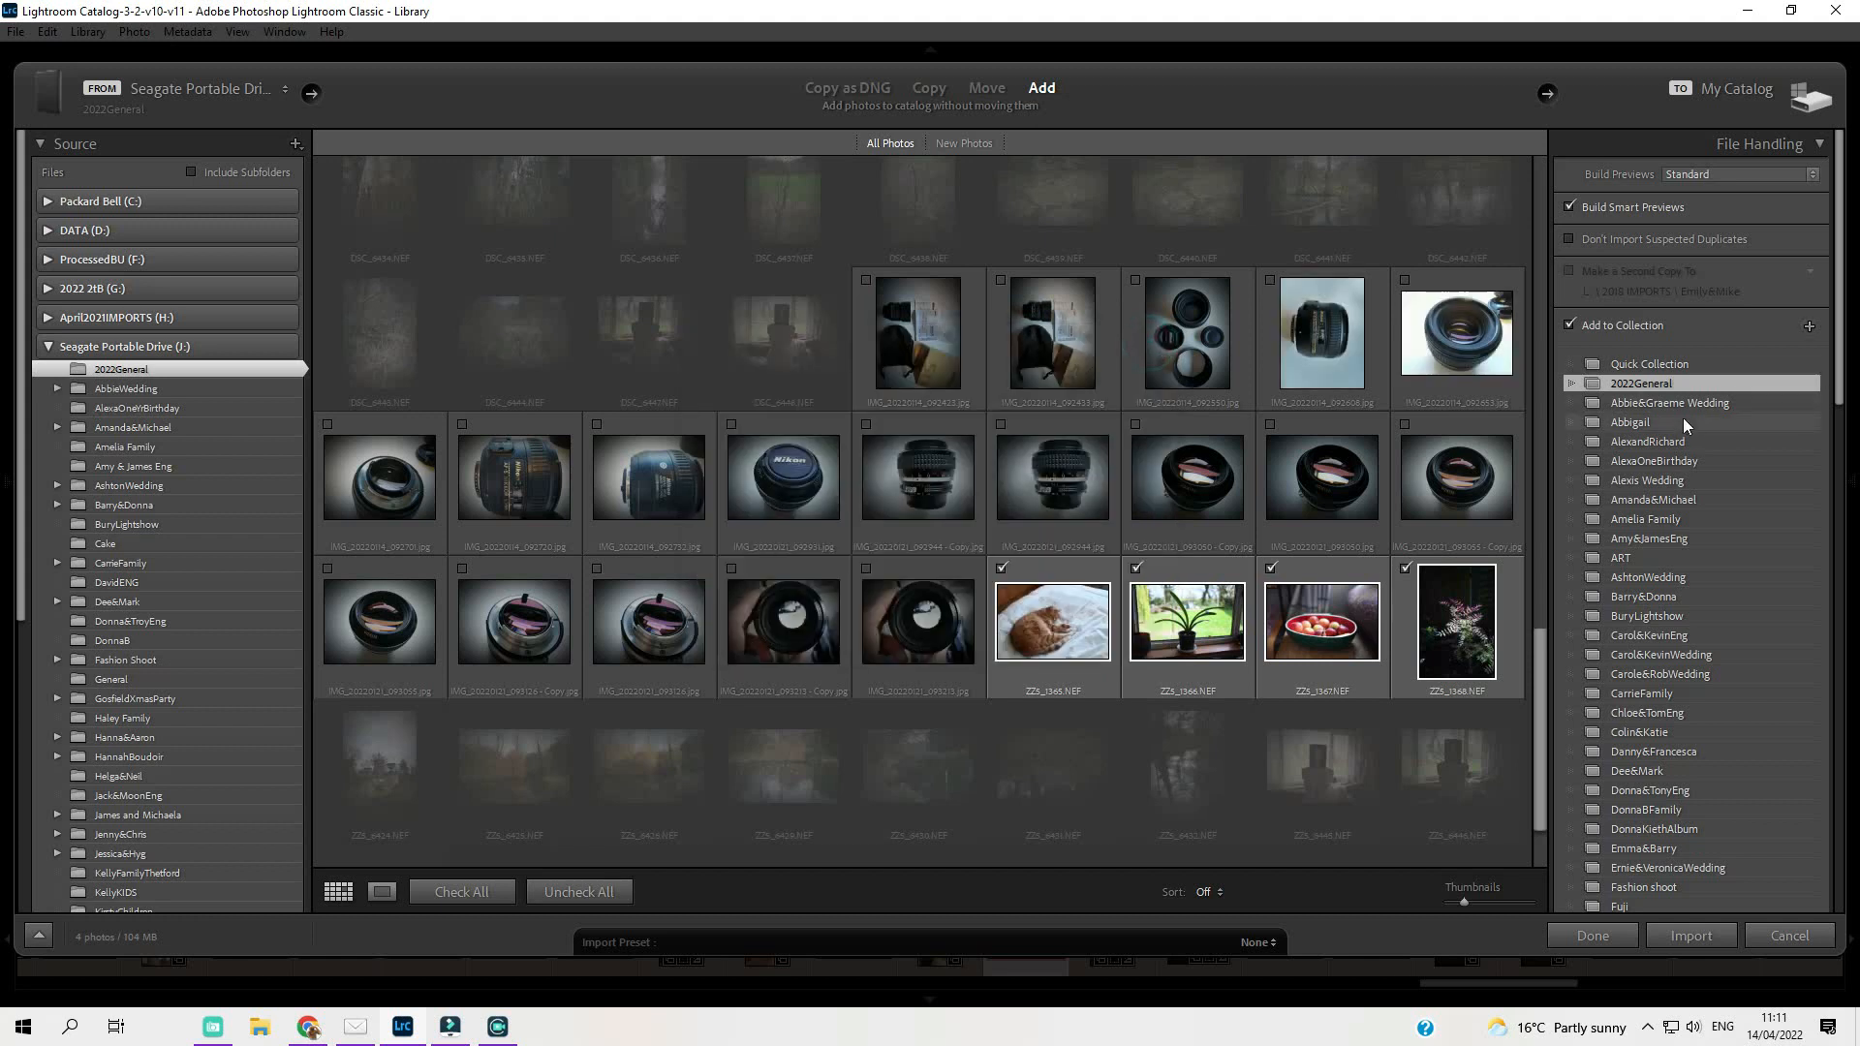
scroll(1678, 647, "down", 15)
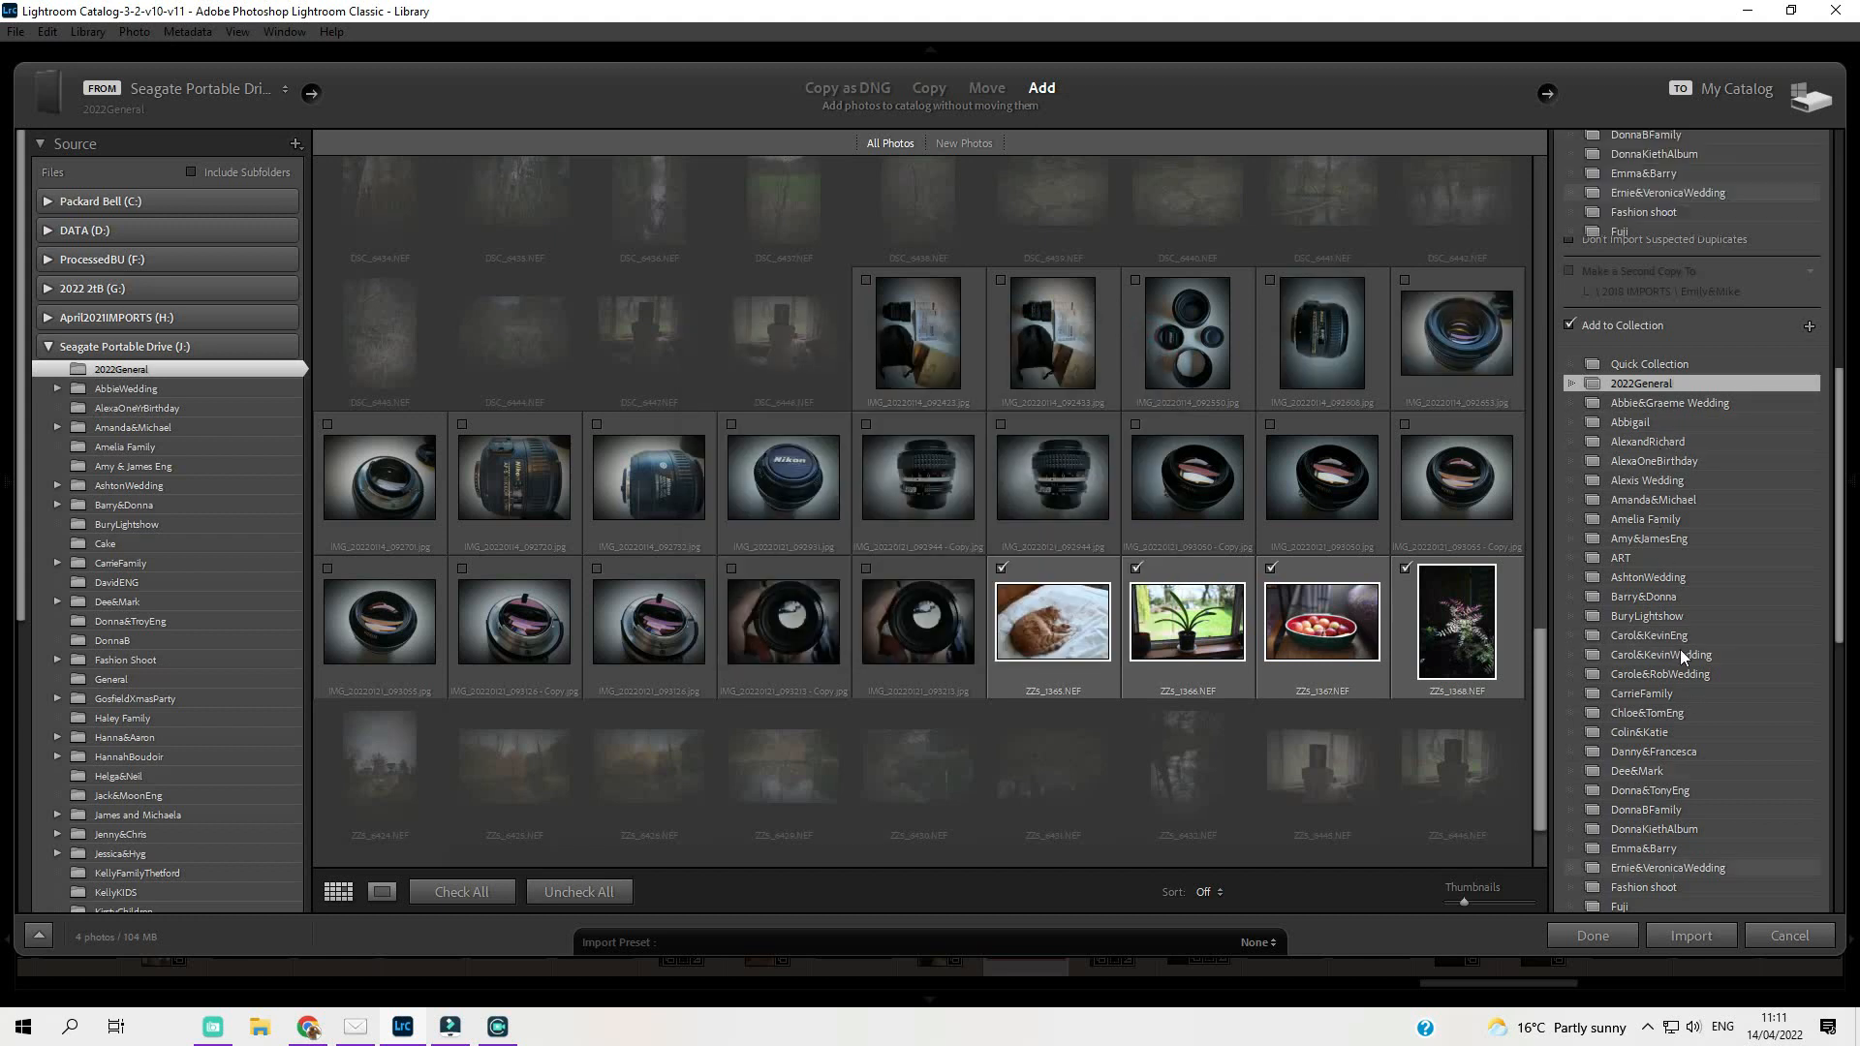
scroll(1679, 665, "up", 20)
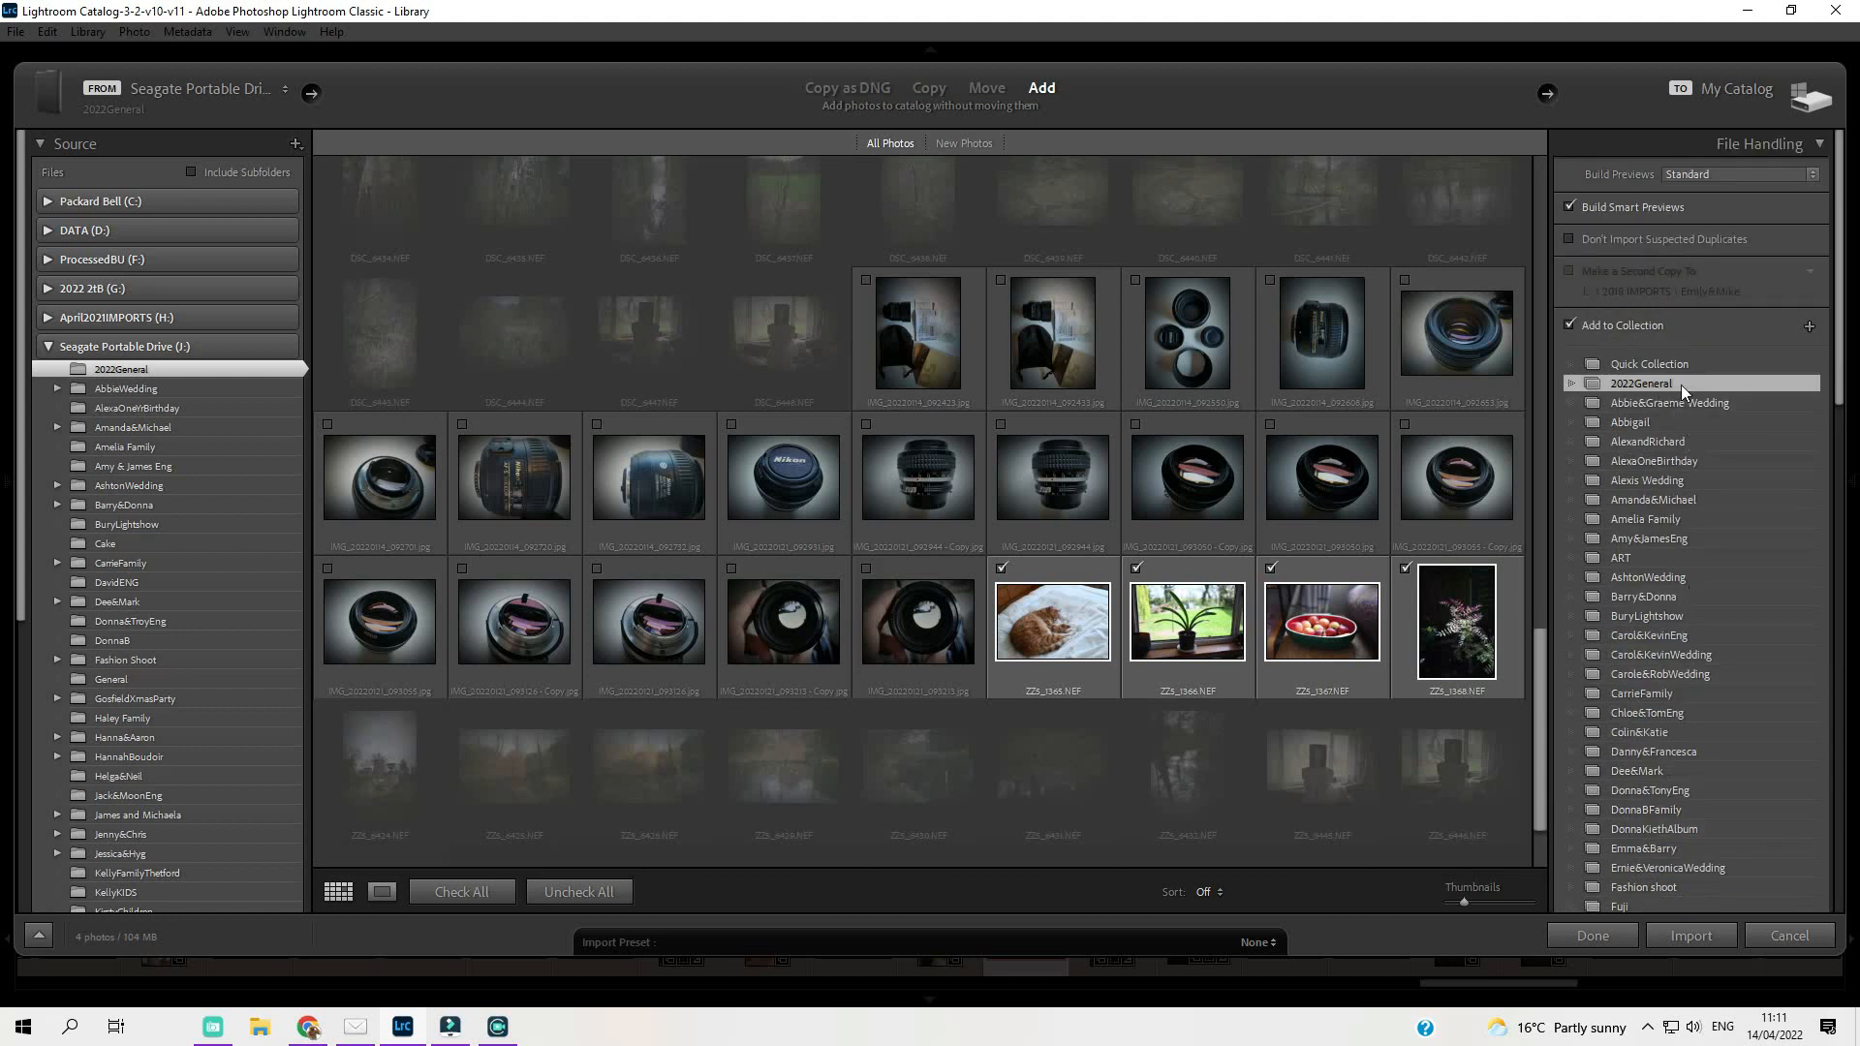
left_click(1614, 388)
left_click(1692, 935)
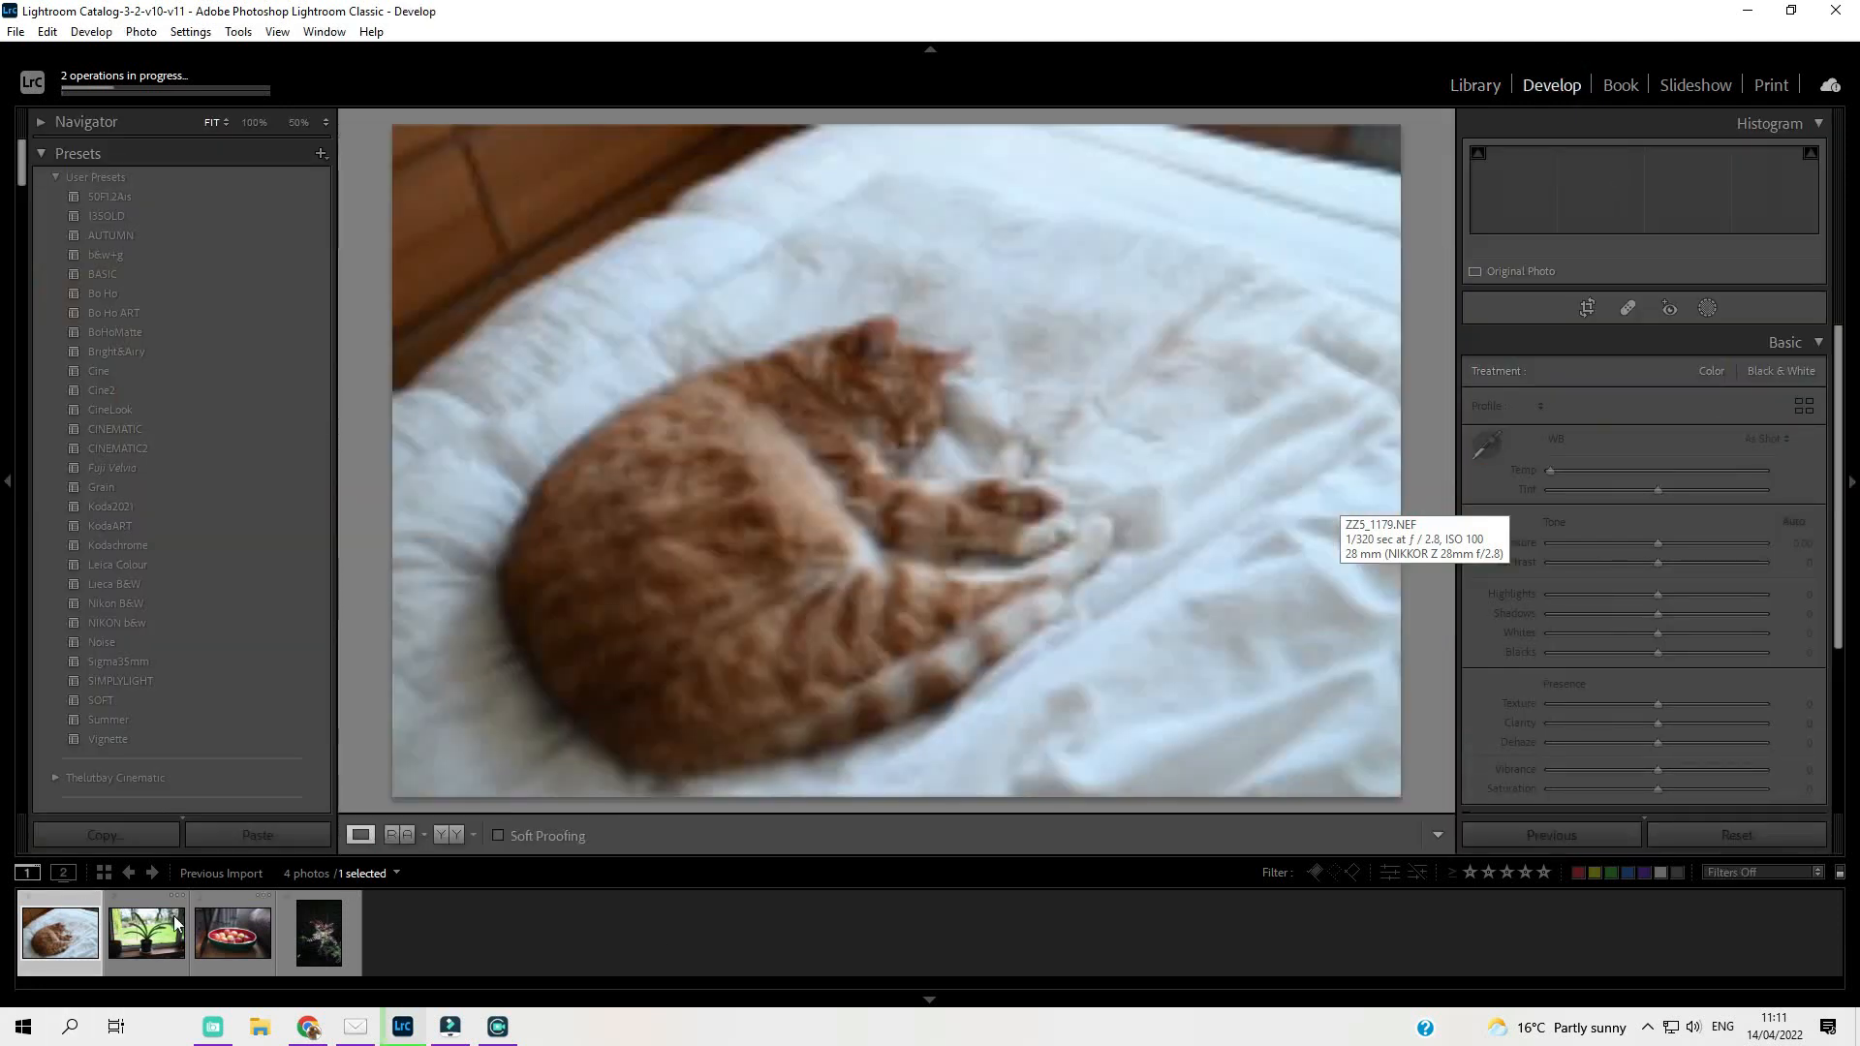
Return to the Library grid and shrink the thumbnails so all four imported photos fit in one row.
left_click(1479, 90)
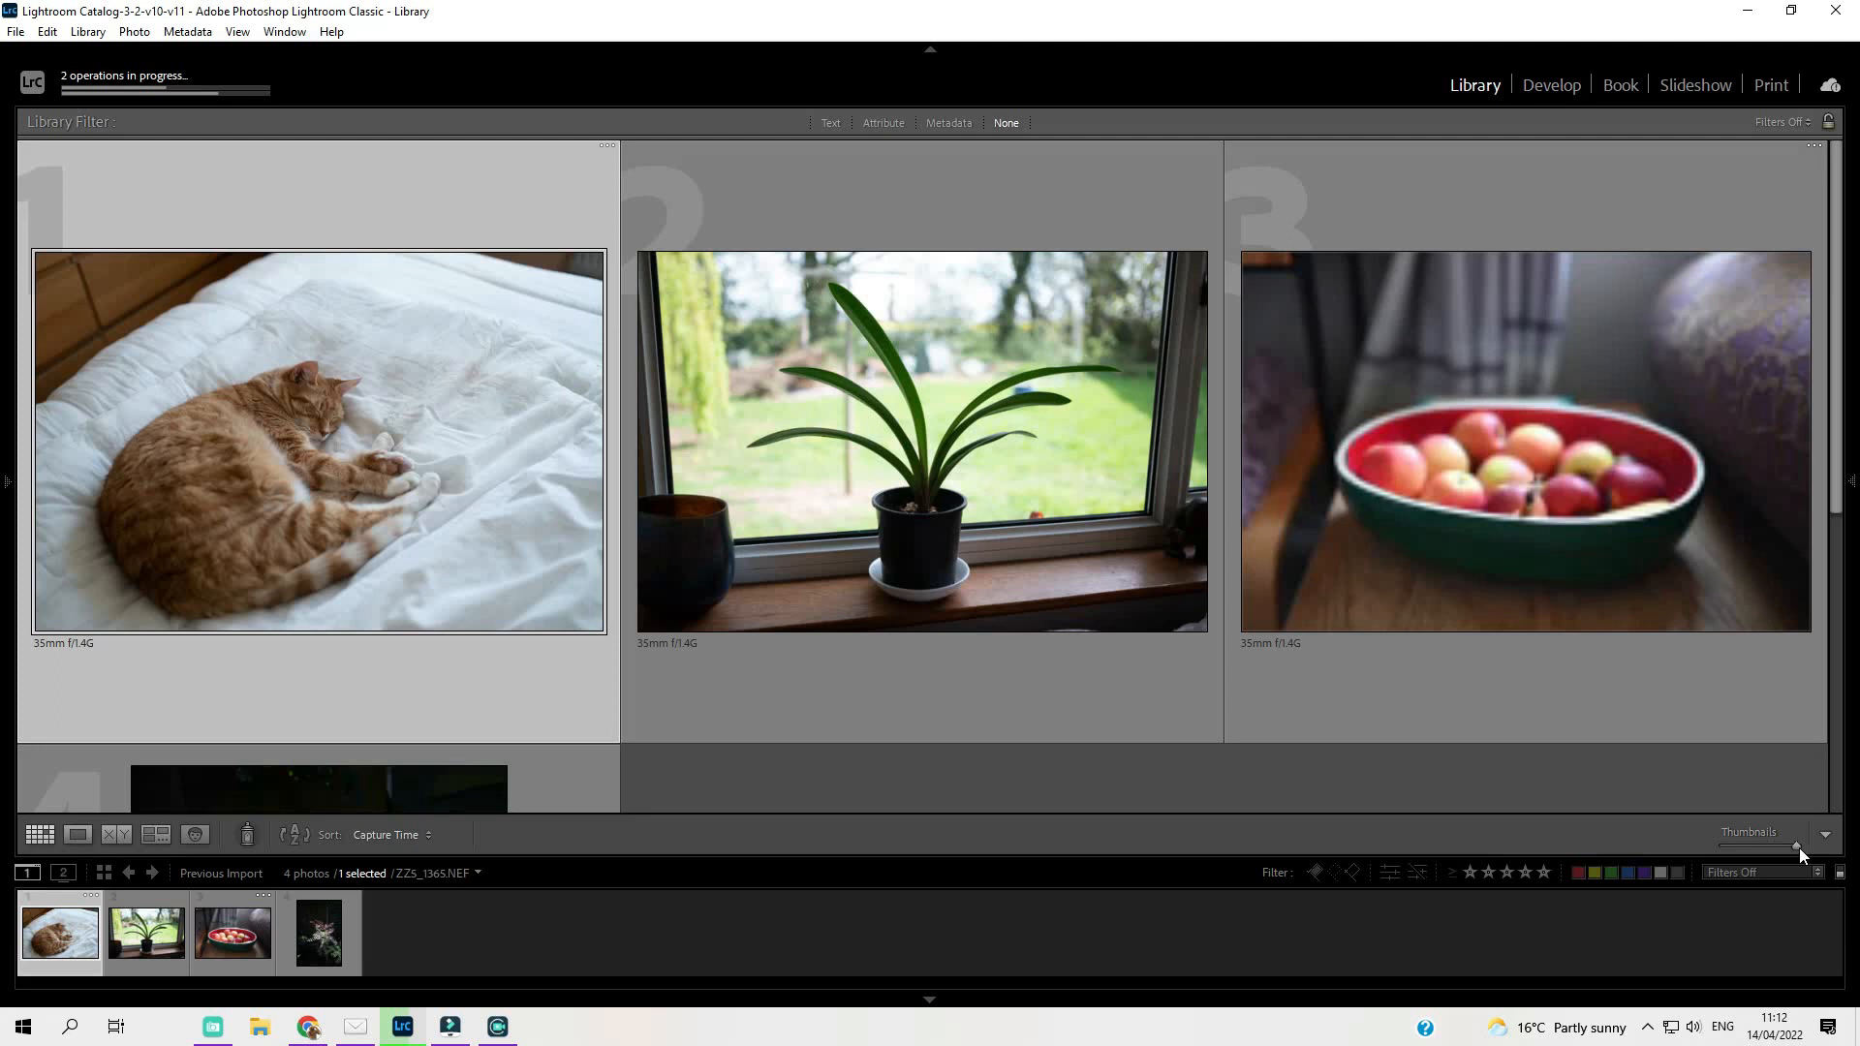
left_click_drag(1799, 847, 1781, 848)
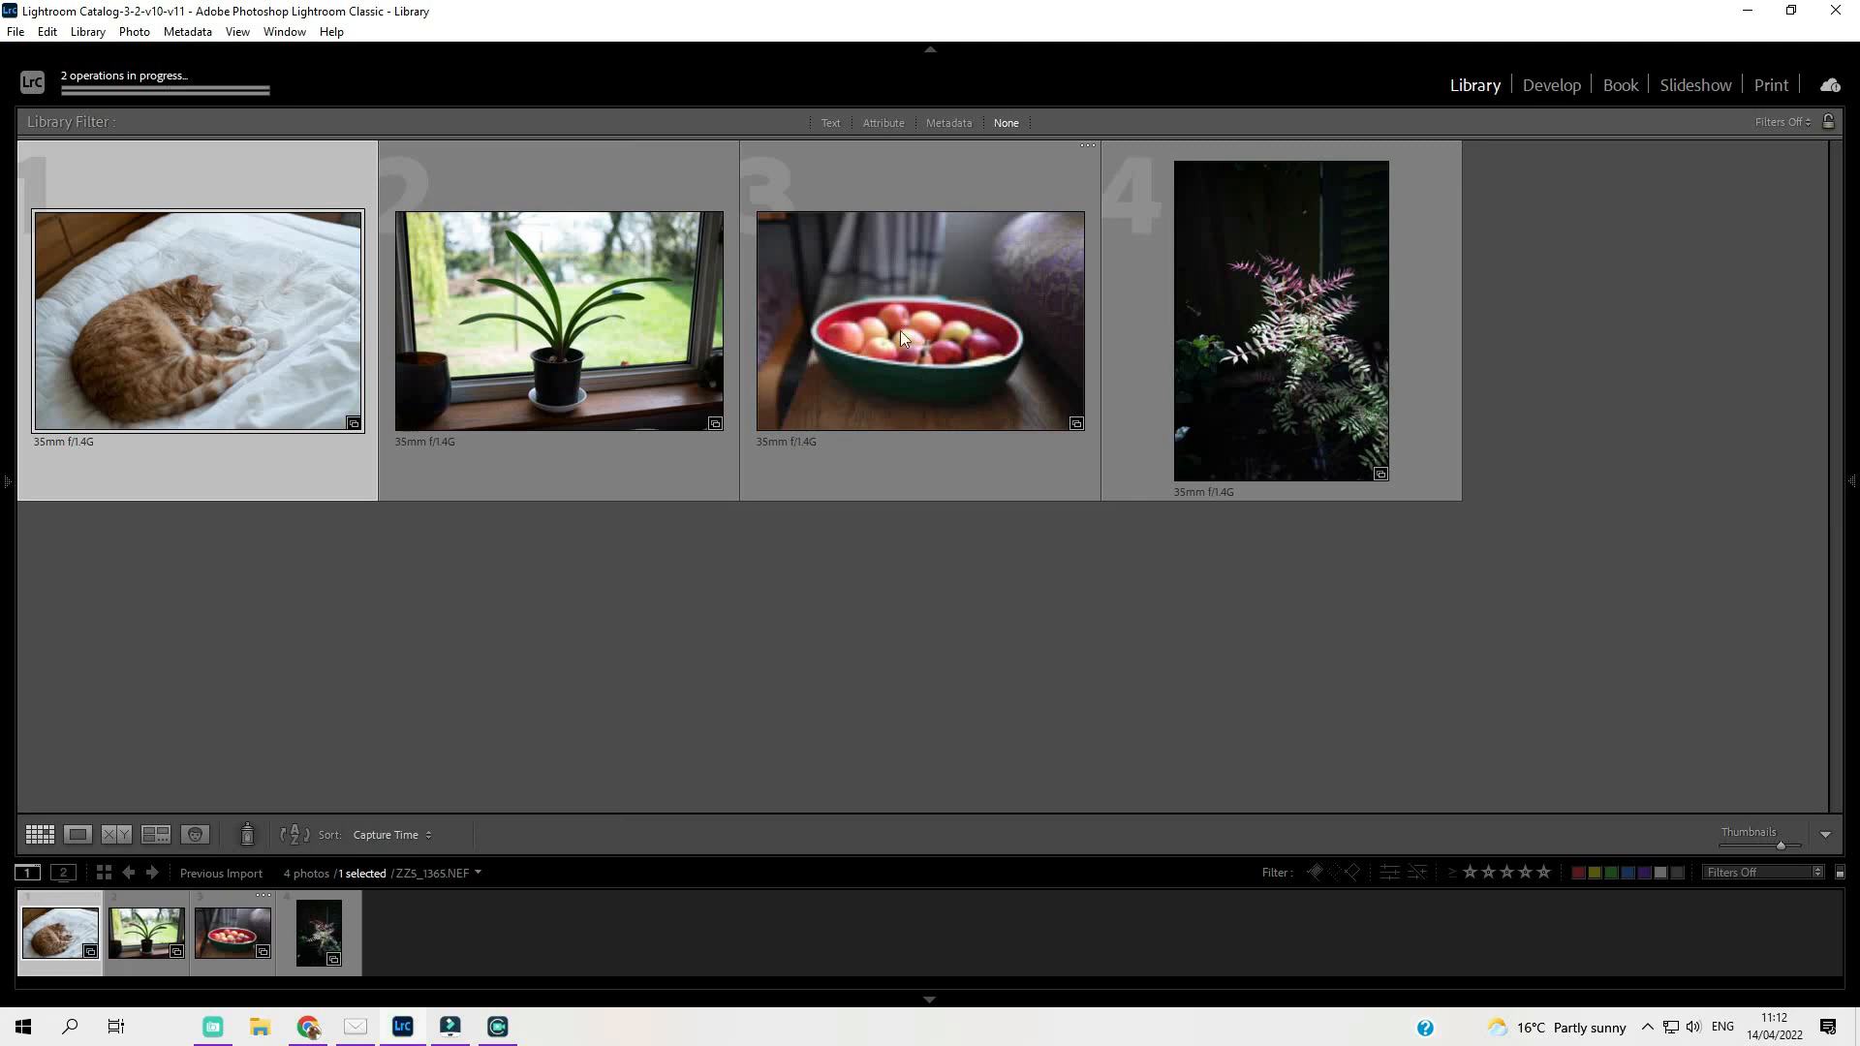
Give the sleeping cat photo and the dark garden plant photo a red colour label.
left_click(139, 475)
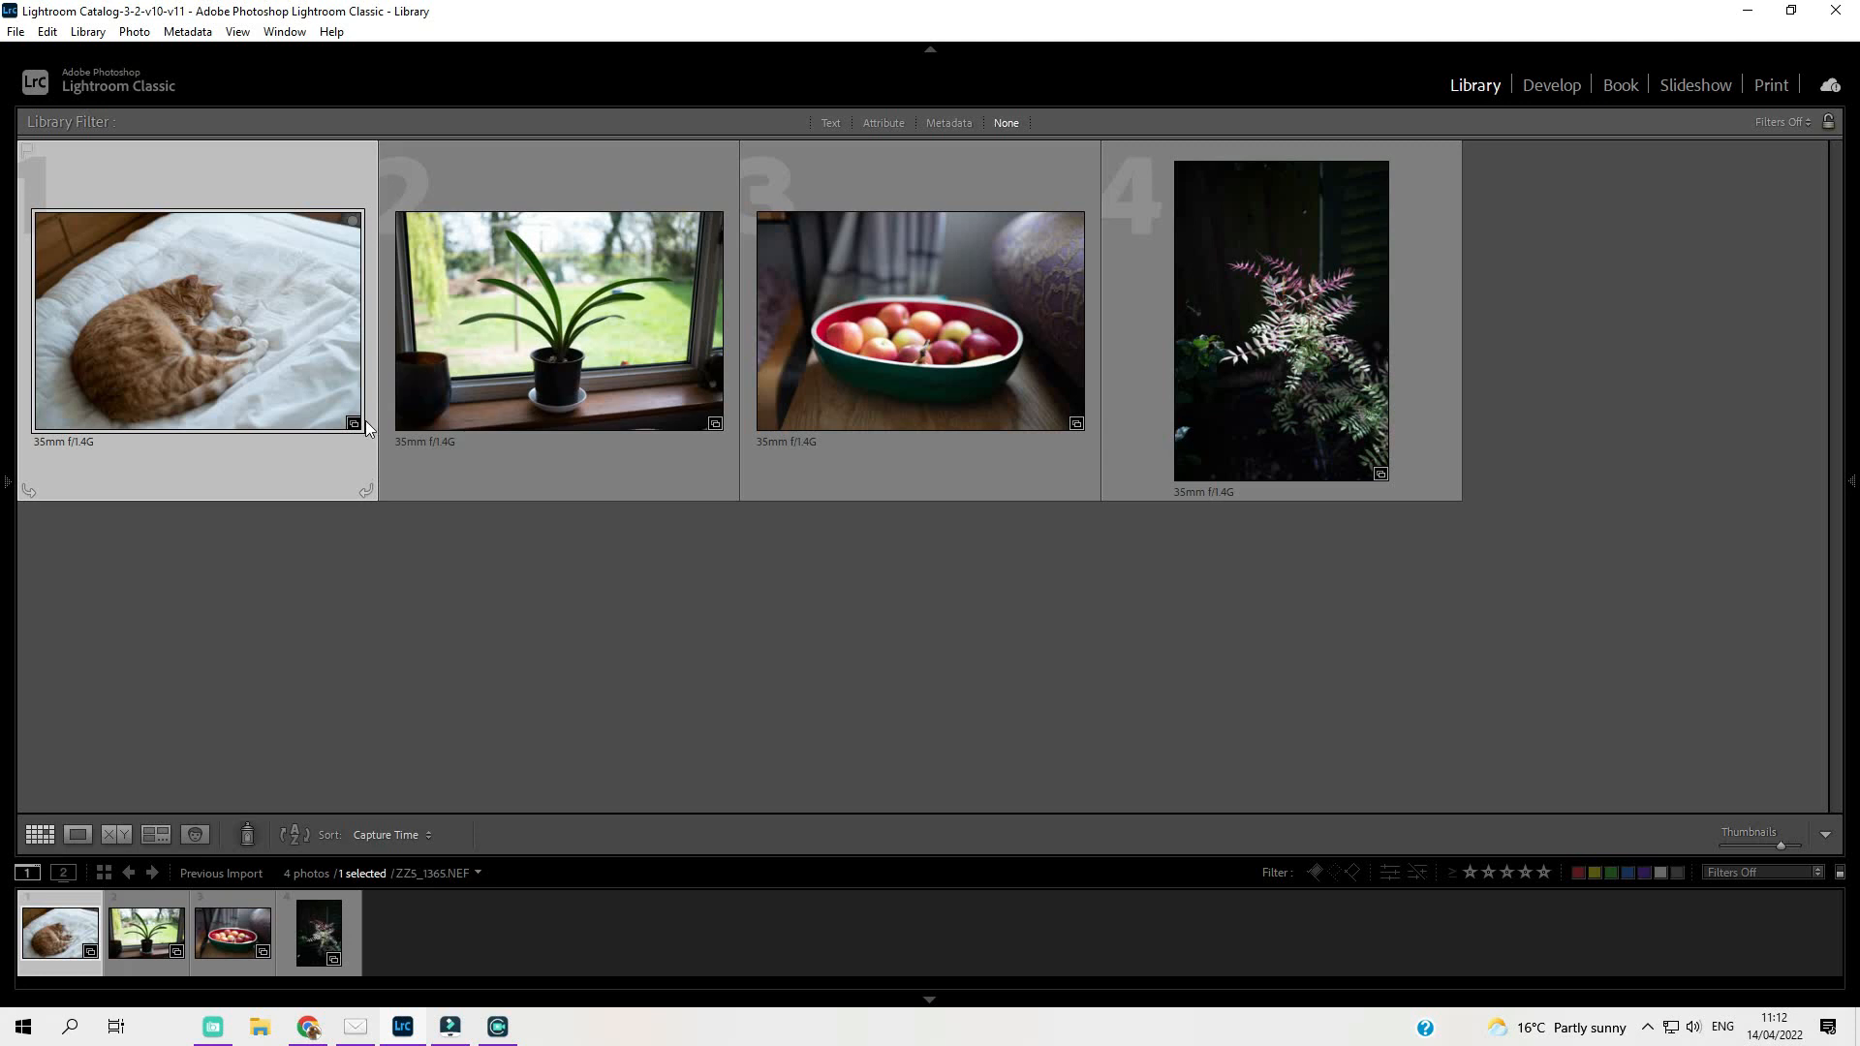
key("6")
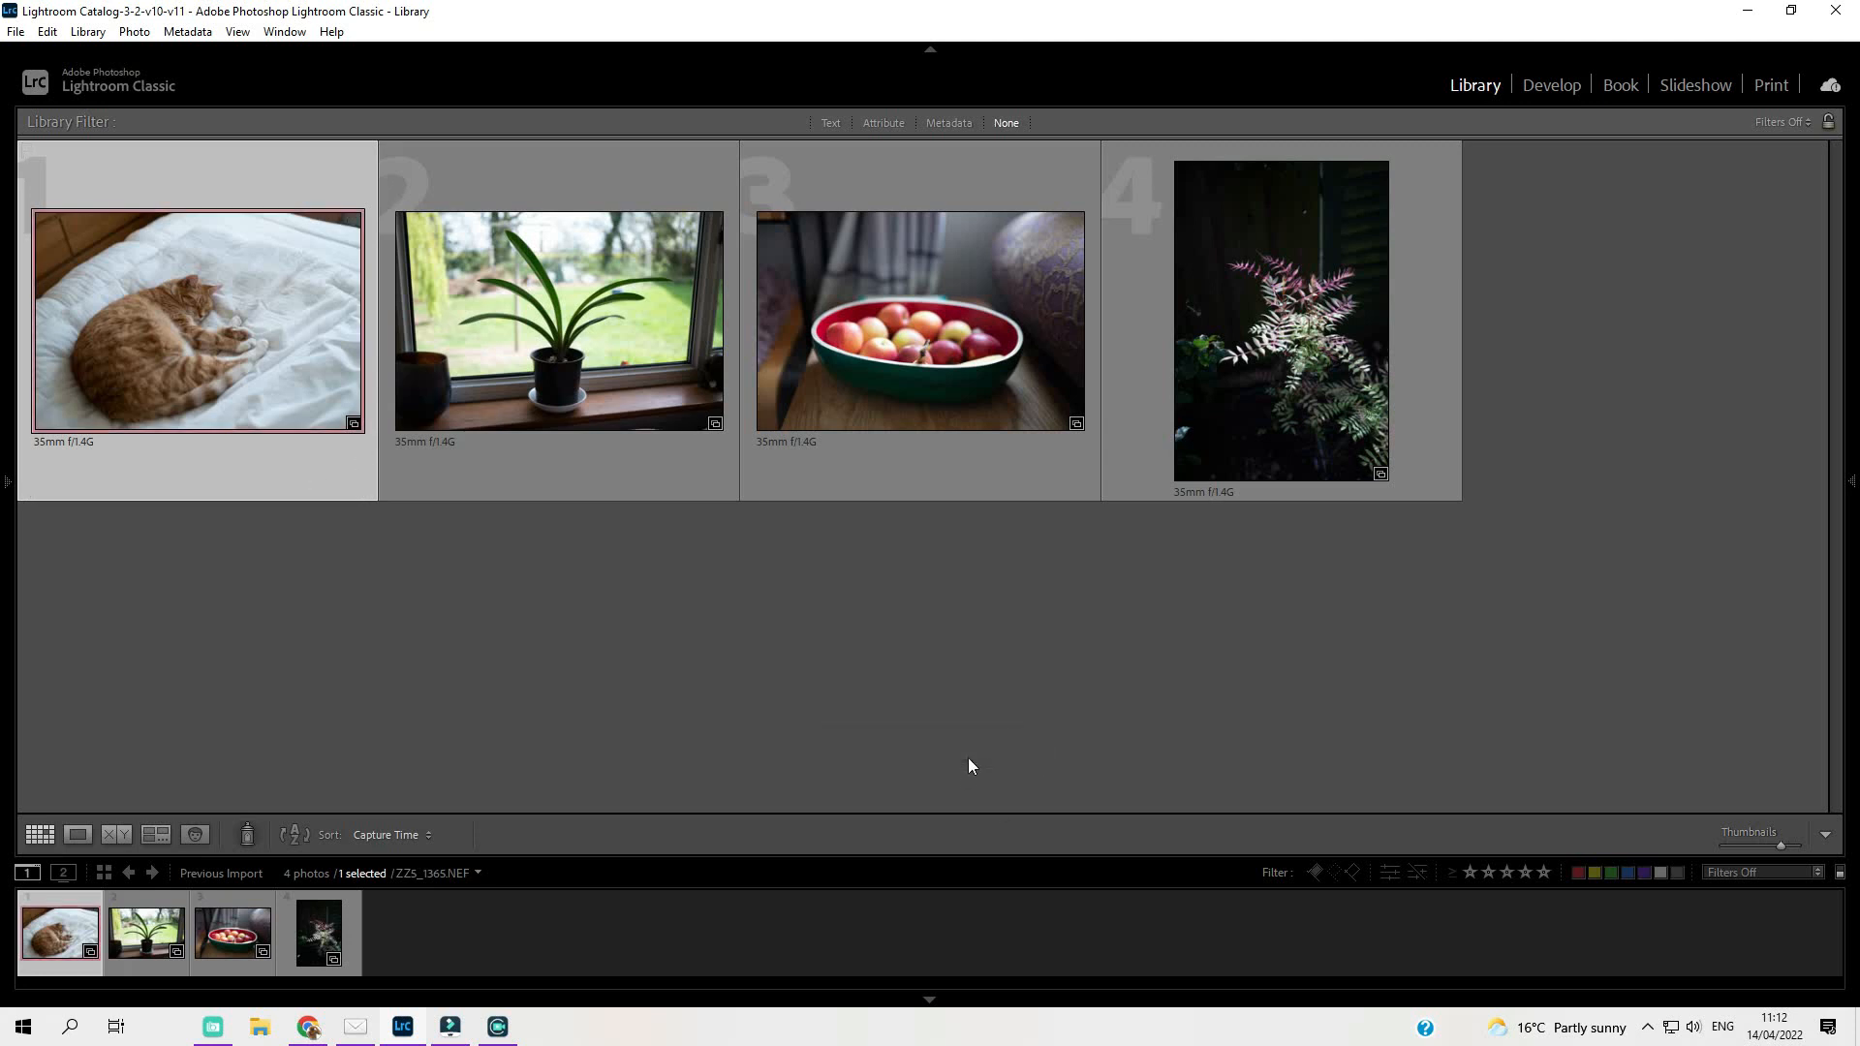
left_click(1152, 375)
key("6")
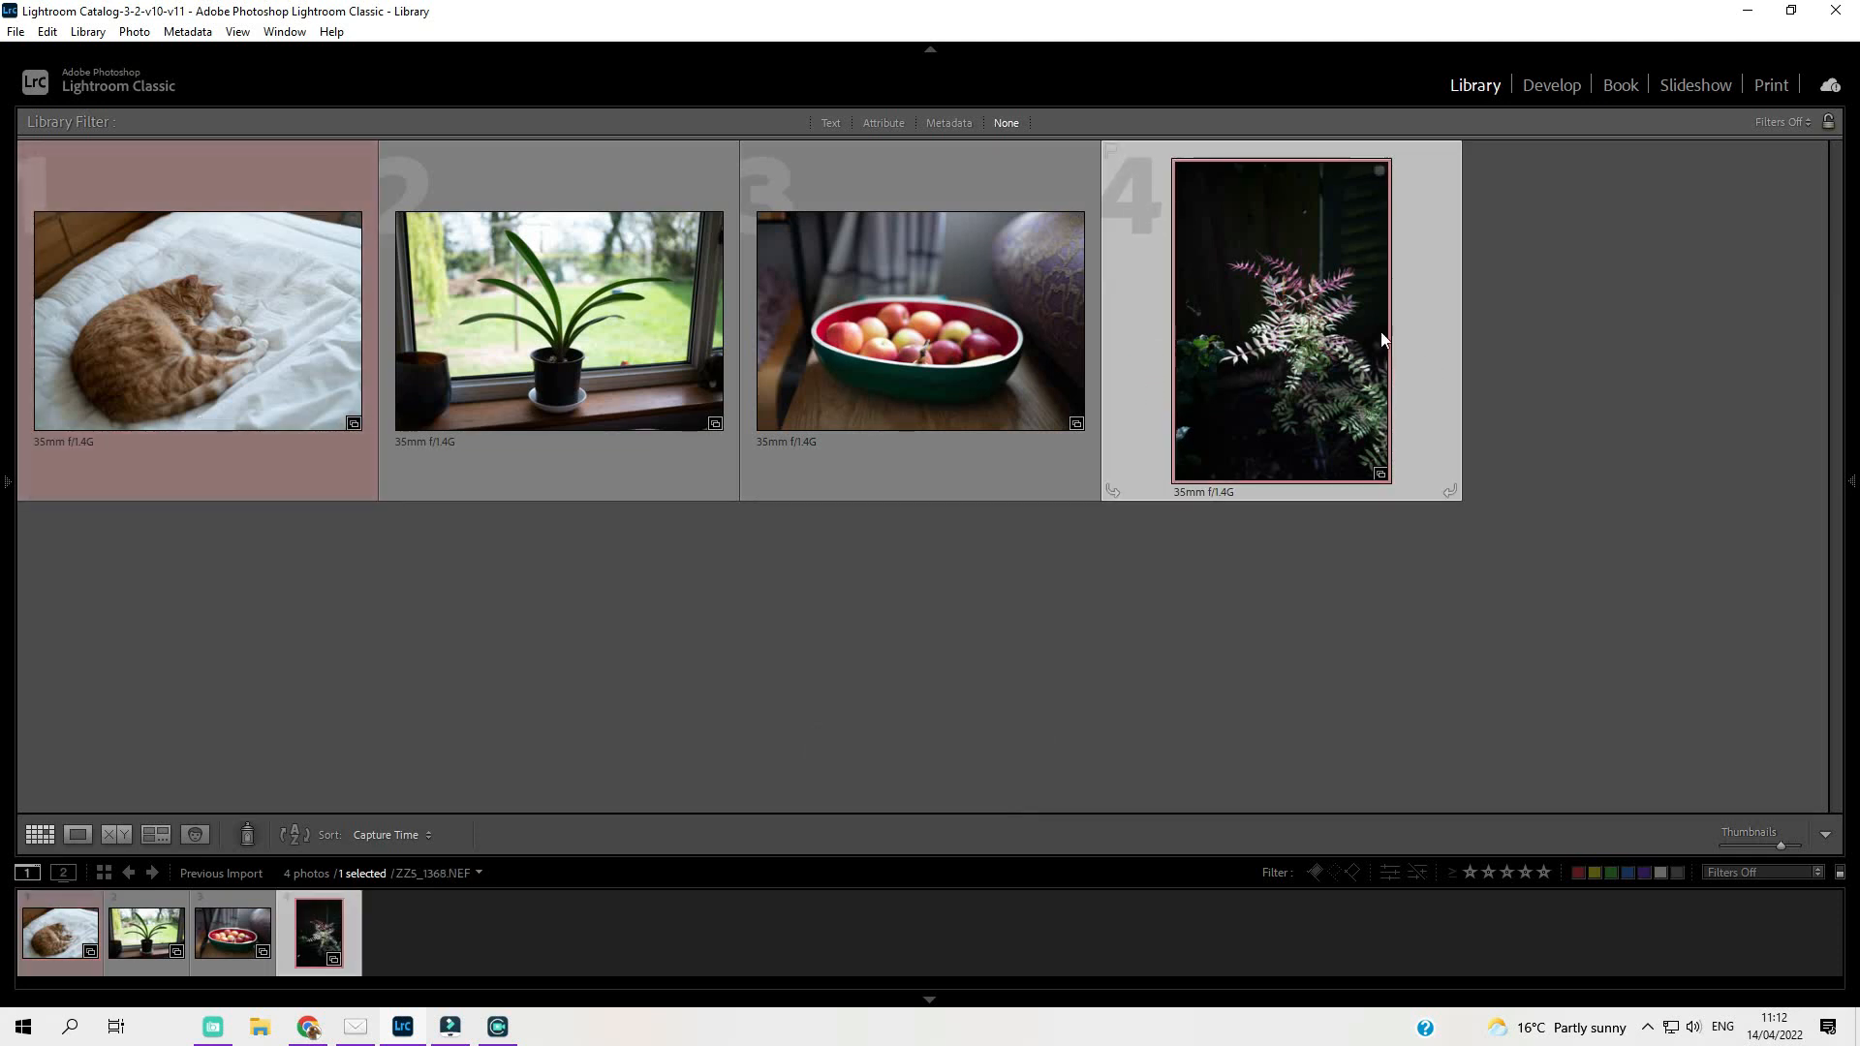
Switch to the Develop module and filter the filmstrip to only the photos with a red label.
mouse_move(1236, 436)
key("Left")
key("Left")
left_click(1547, 89)
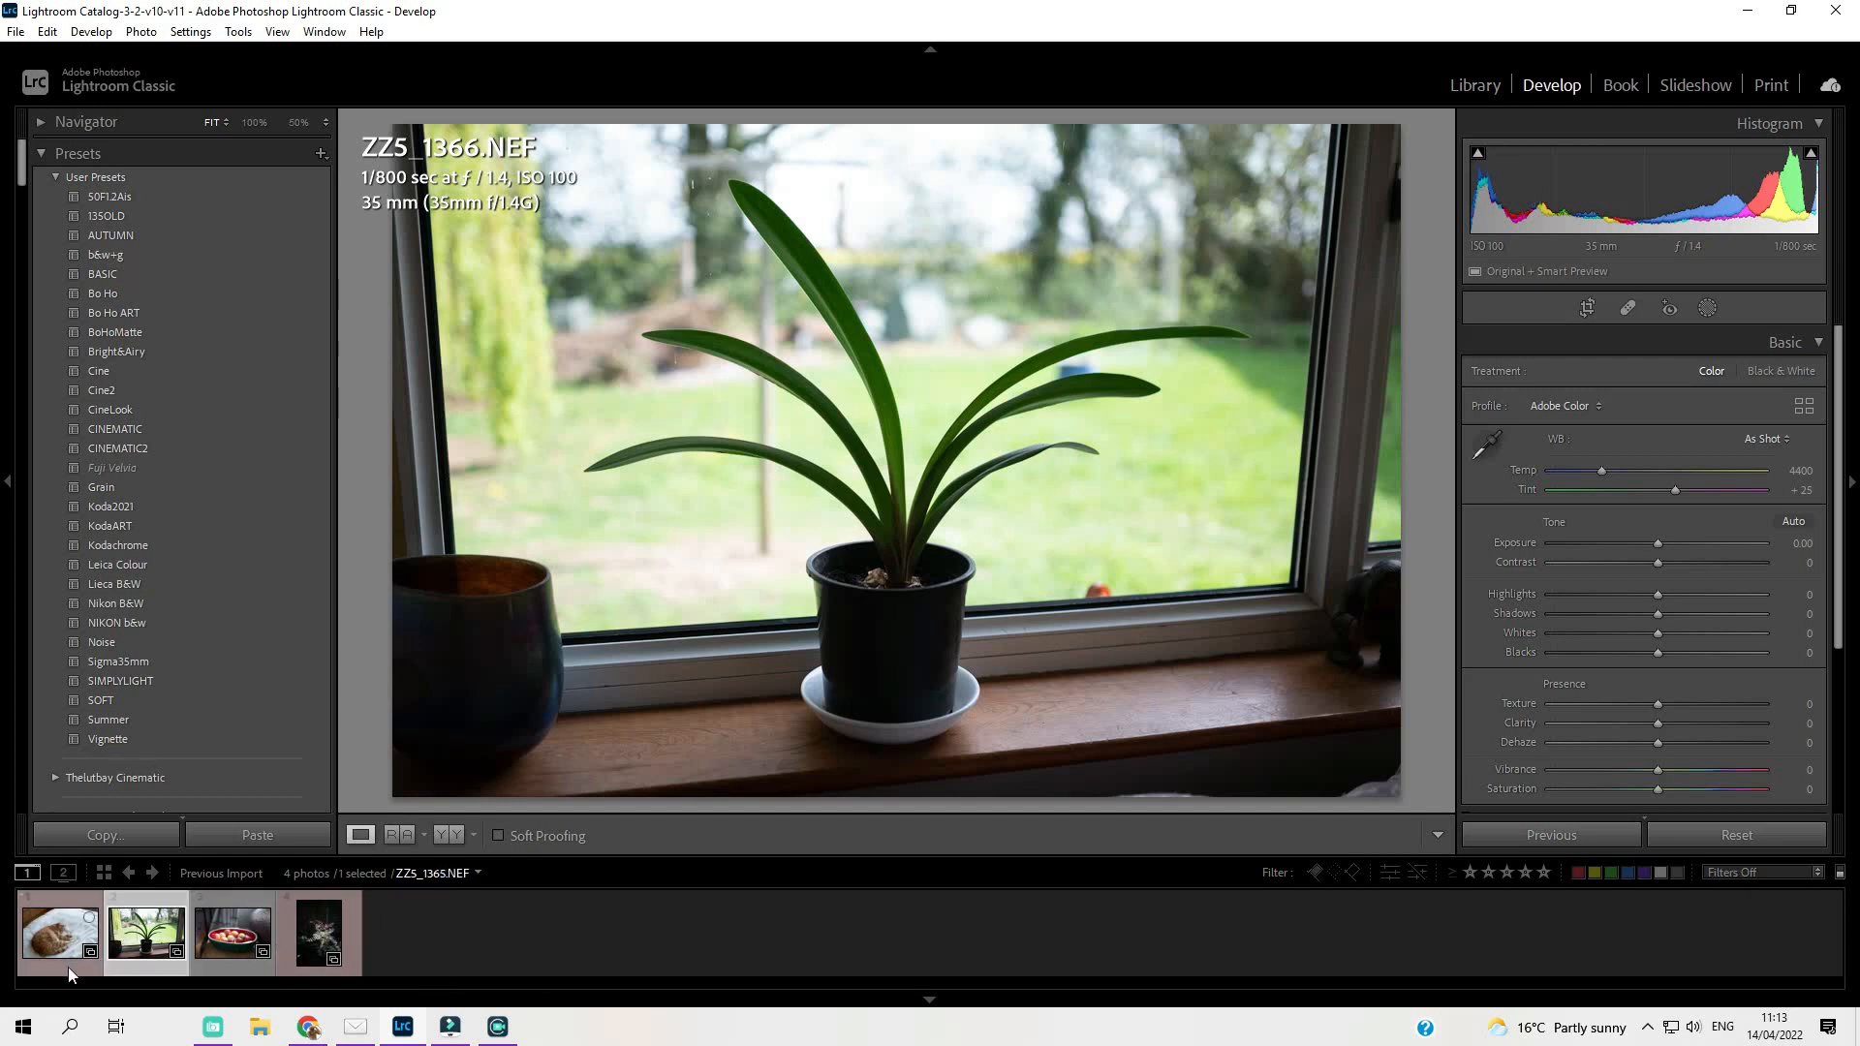
left_click(1575, 873)
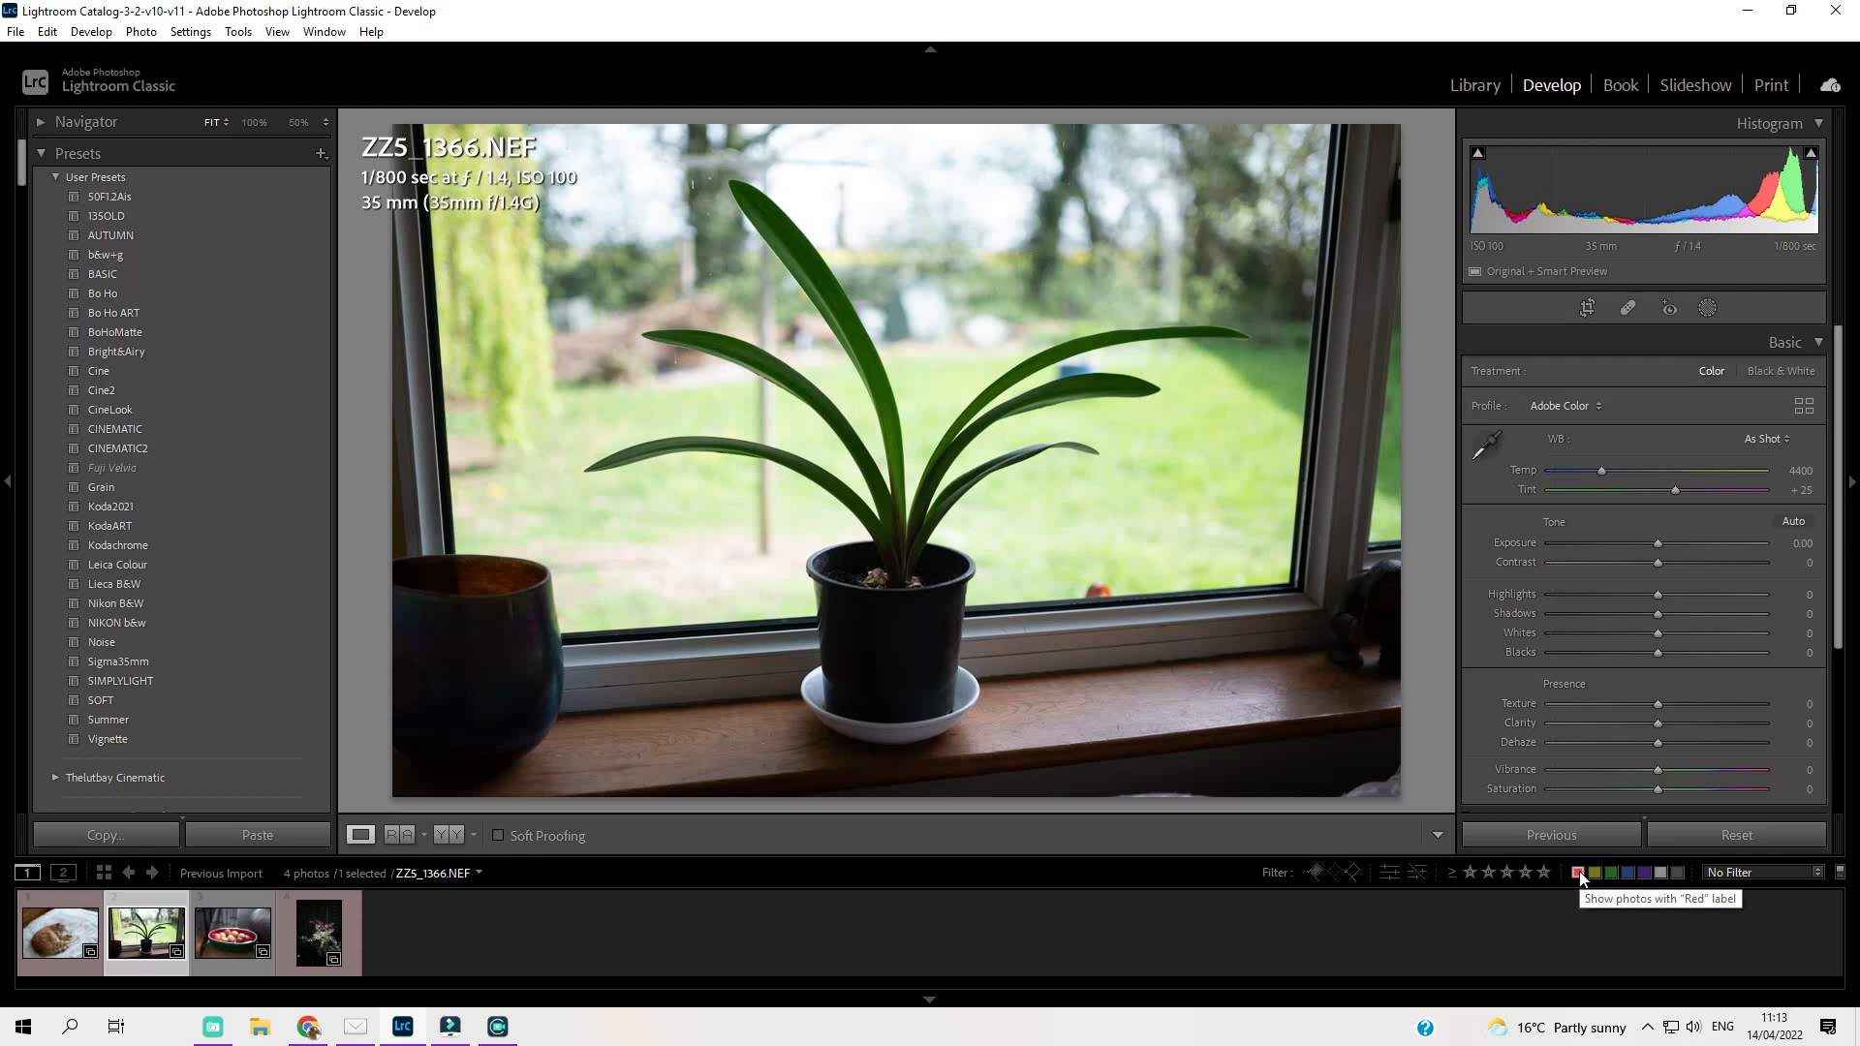
left_click(1579, 874)
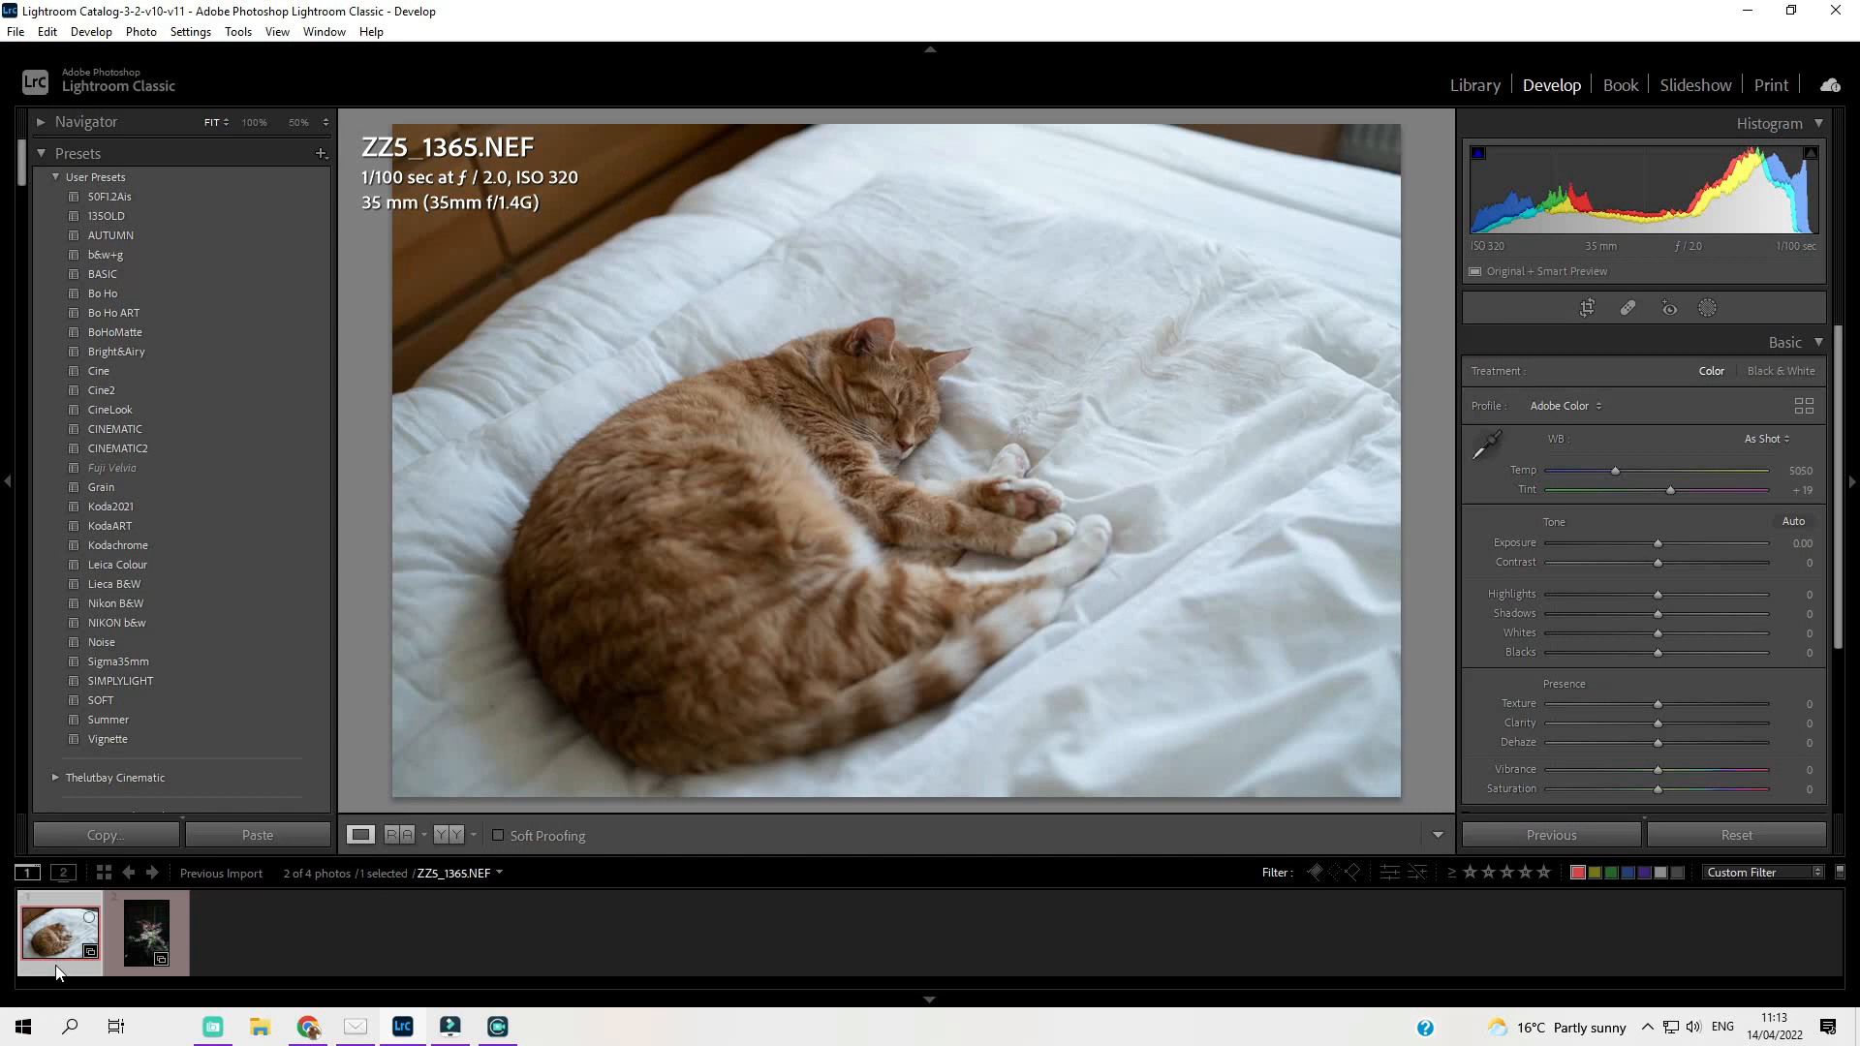
Set the sleeping cat photo's highlights to -28, shadows to +38 and exposure to +0.75.
left_click(178, 938)
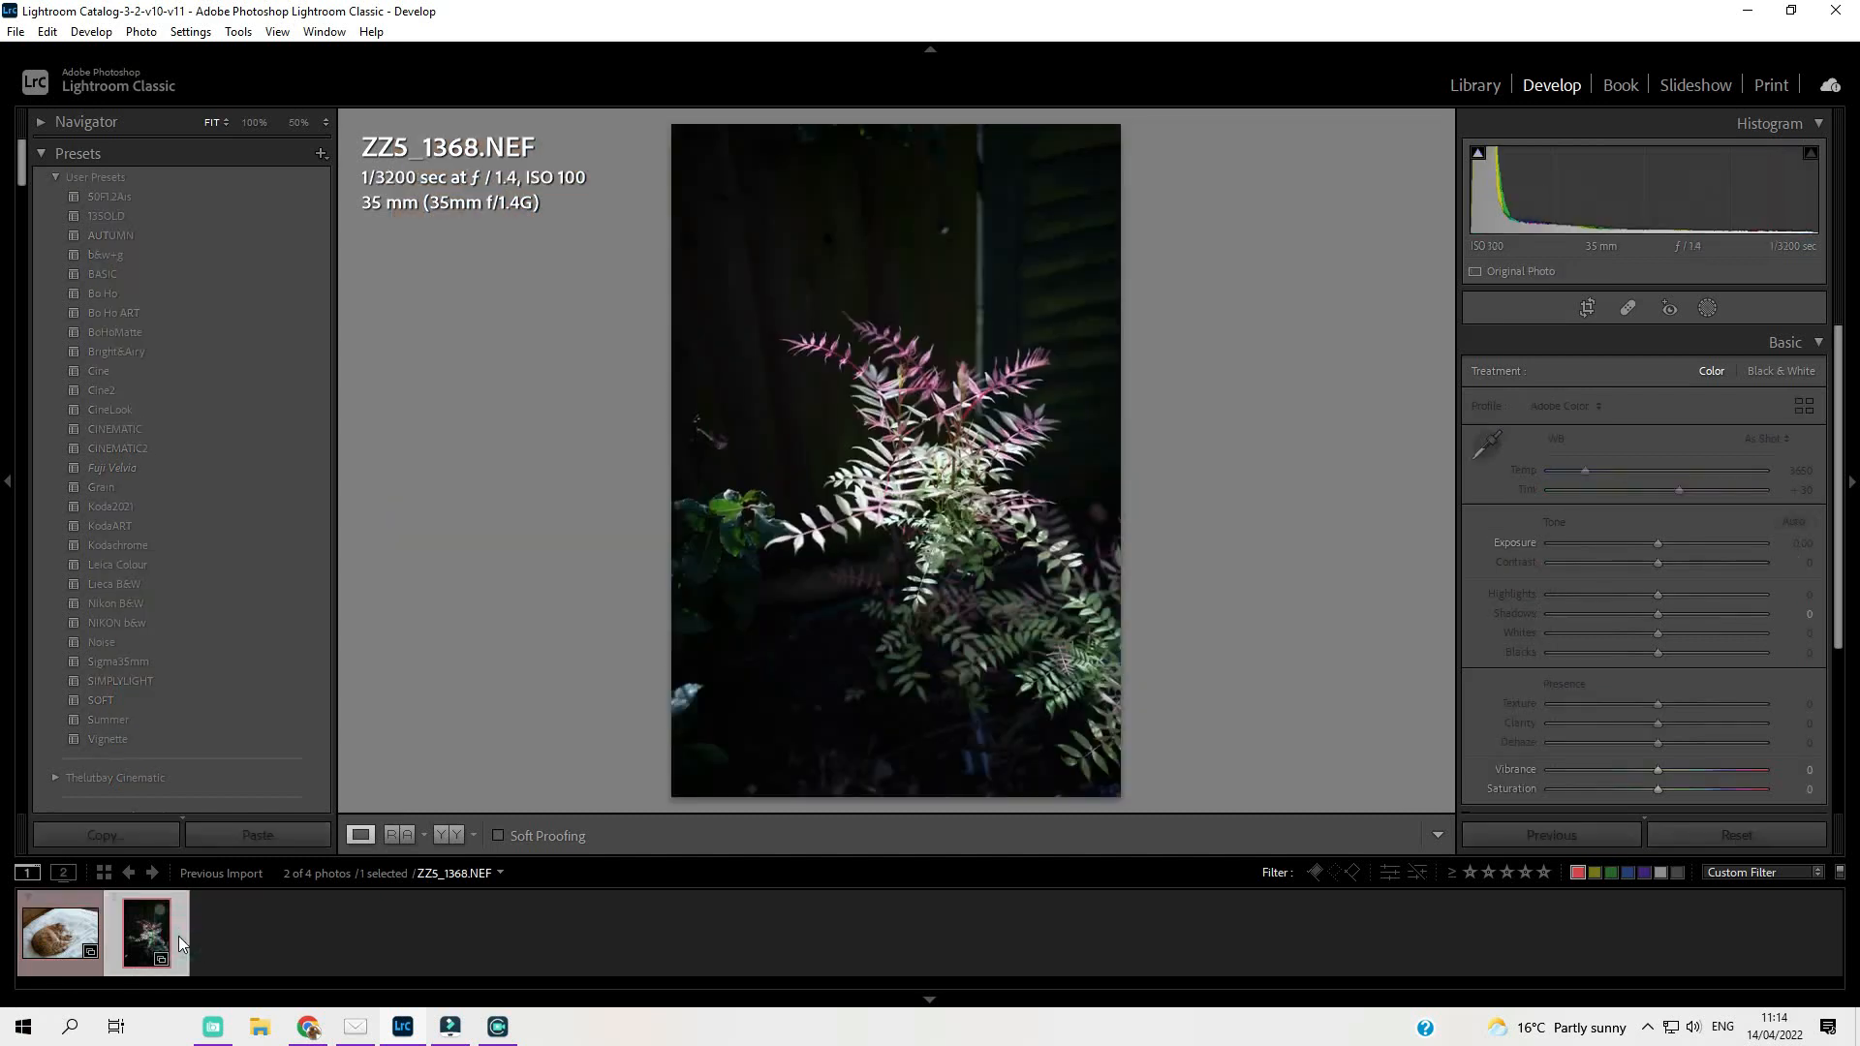
left_click(56, 962)
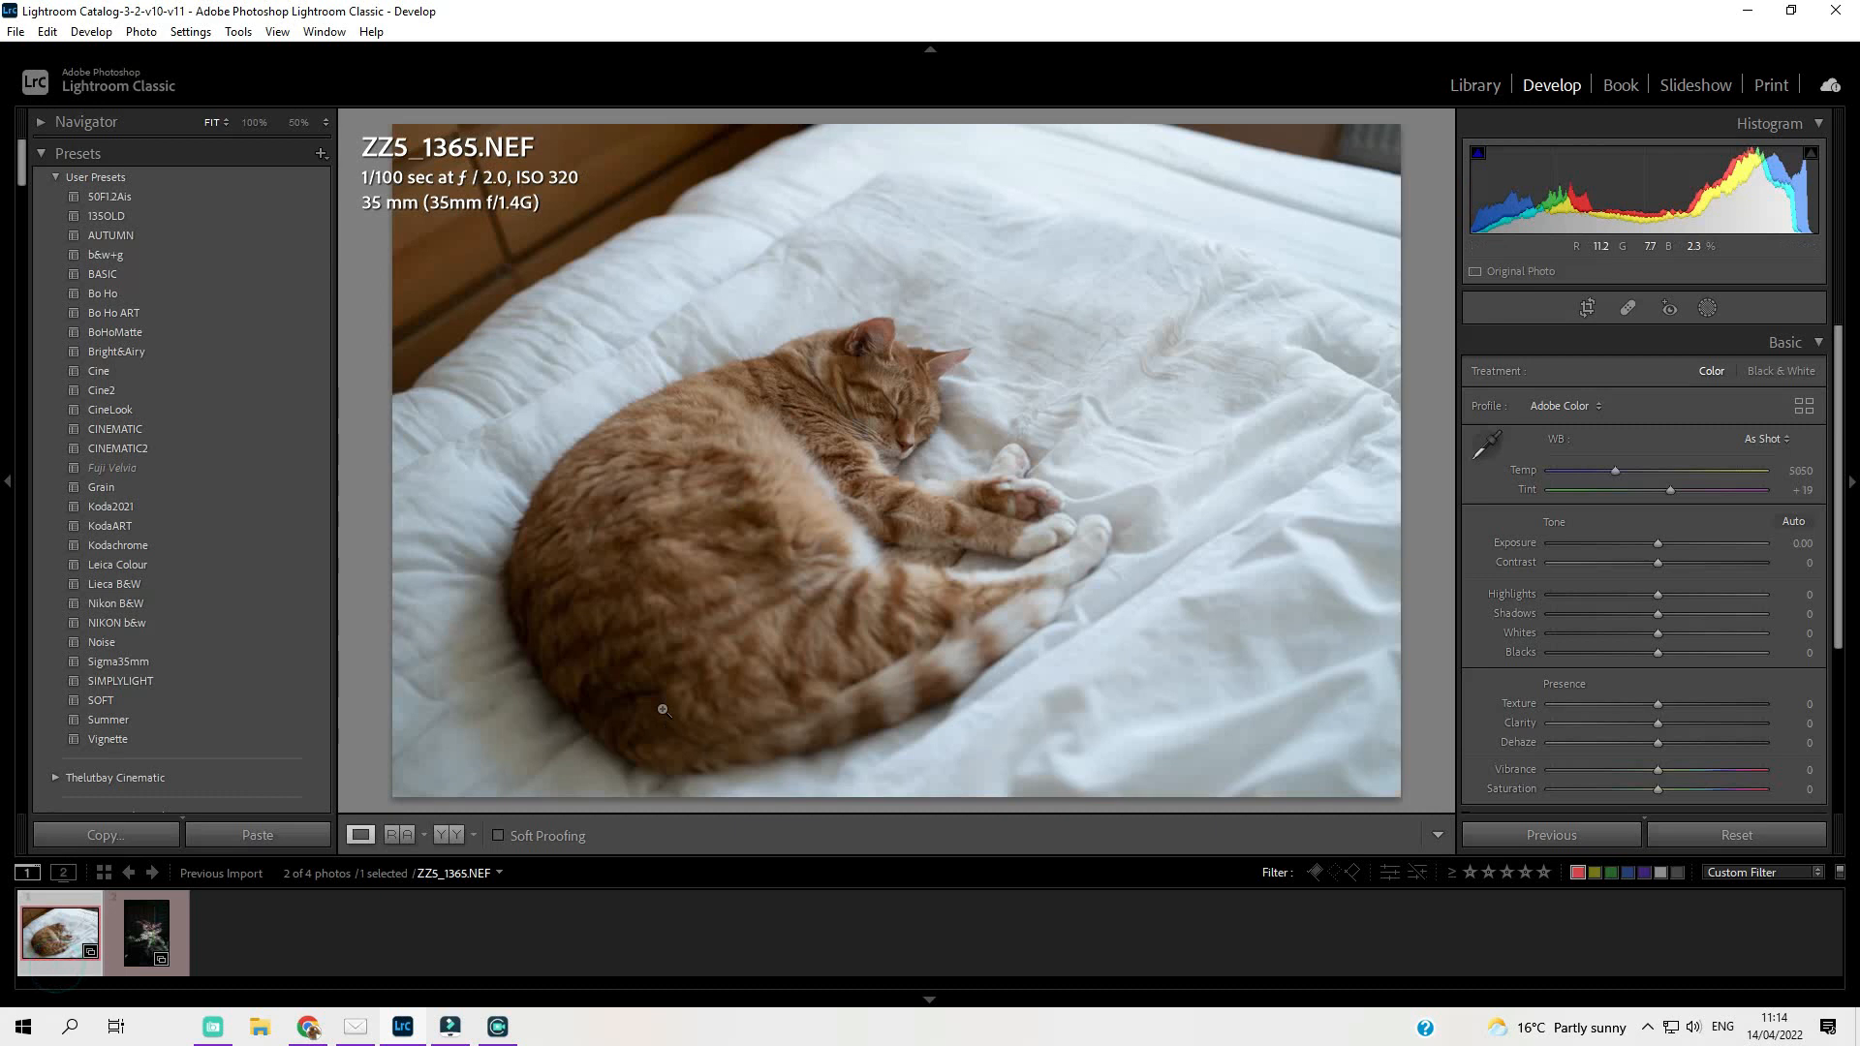
left_click_drag(1657, 593, 1698, 613)
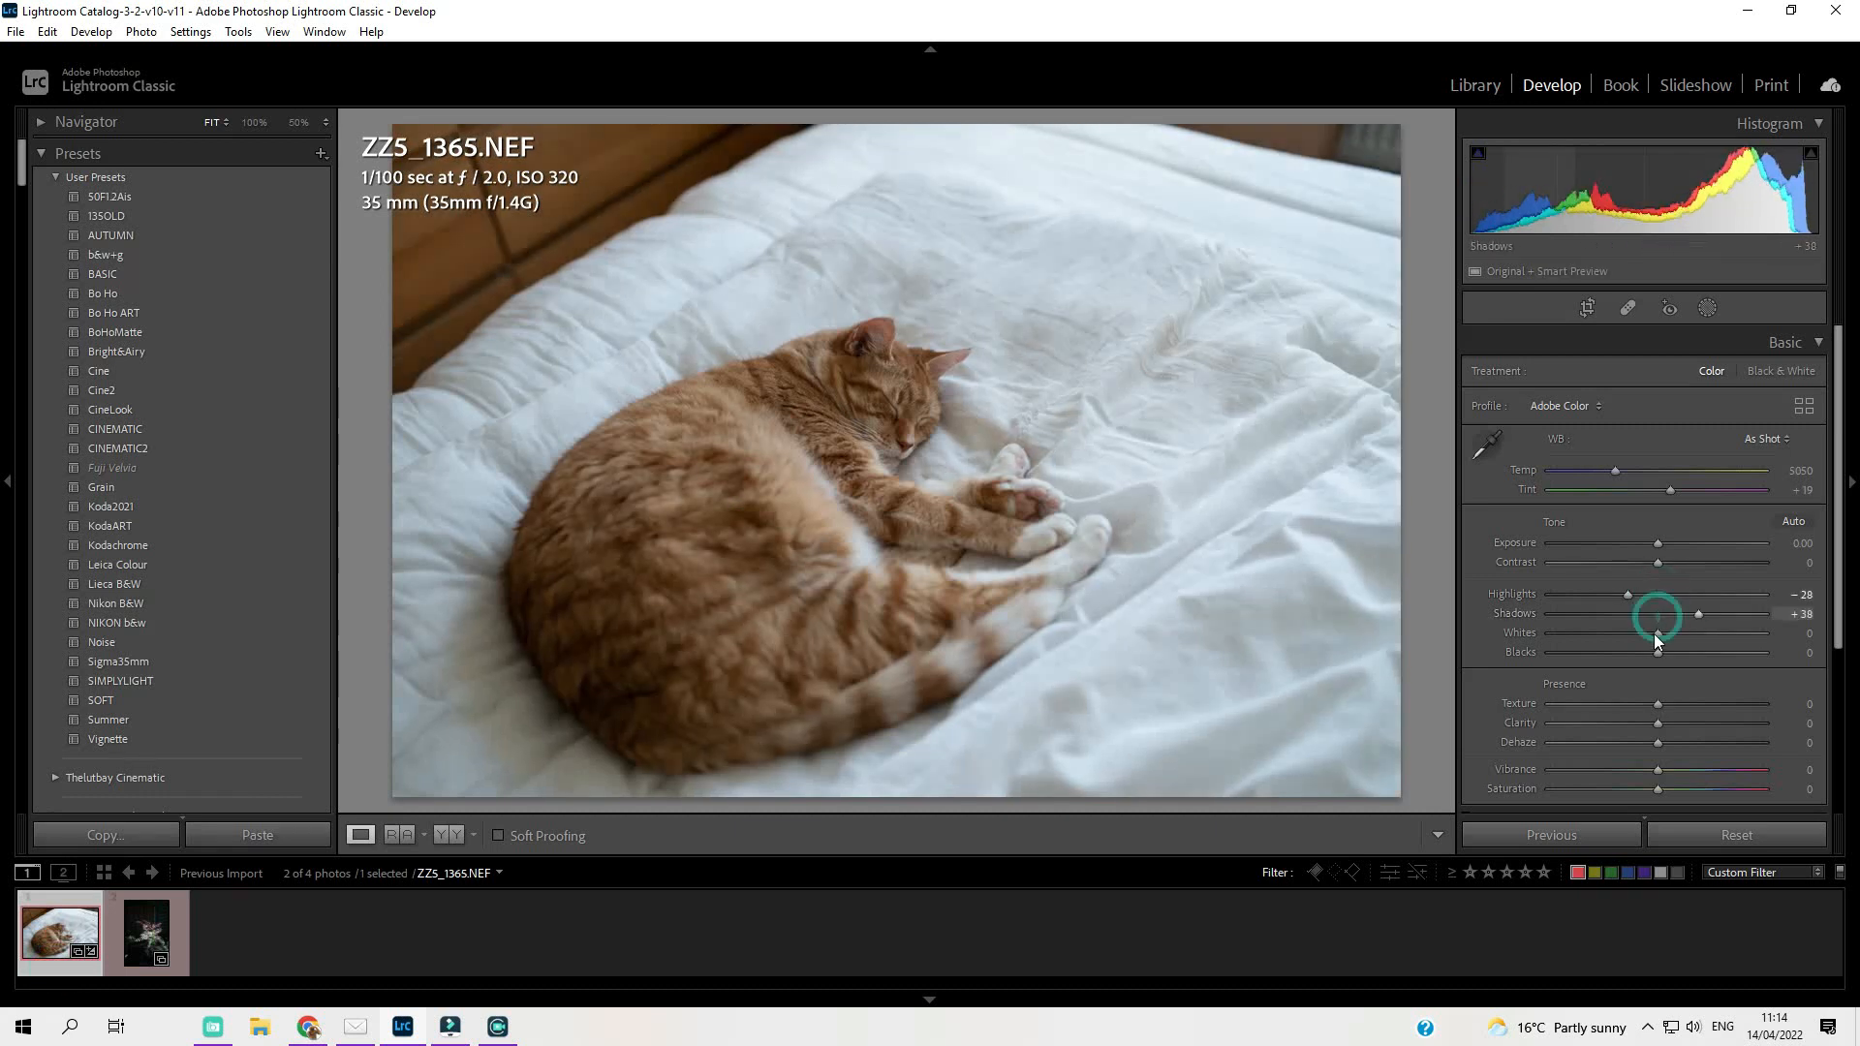
left_click_drag(1667, 538, 1666, 548)
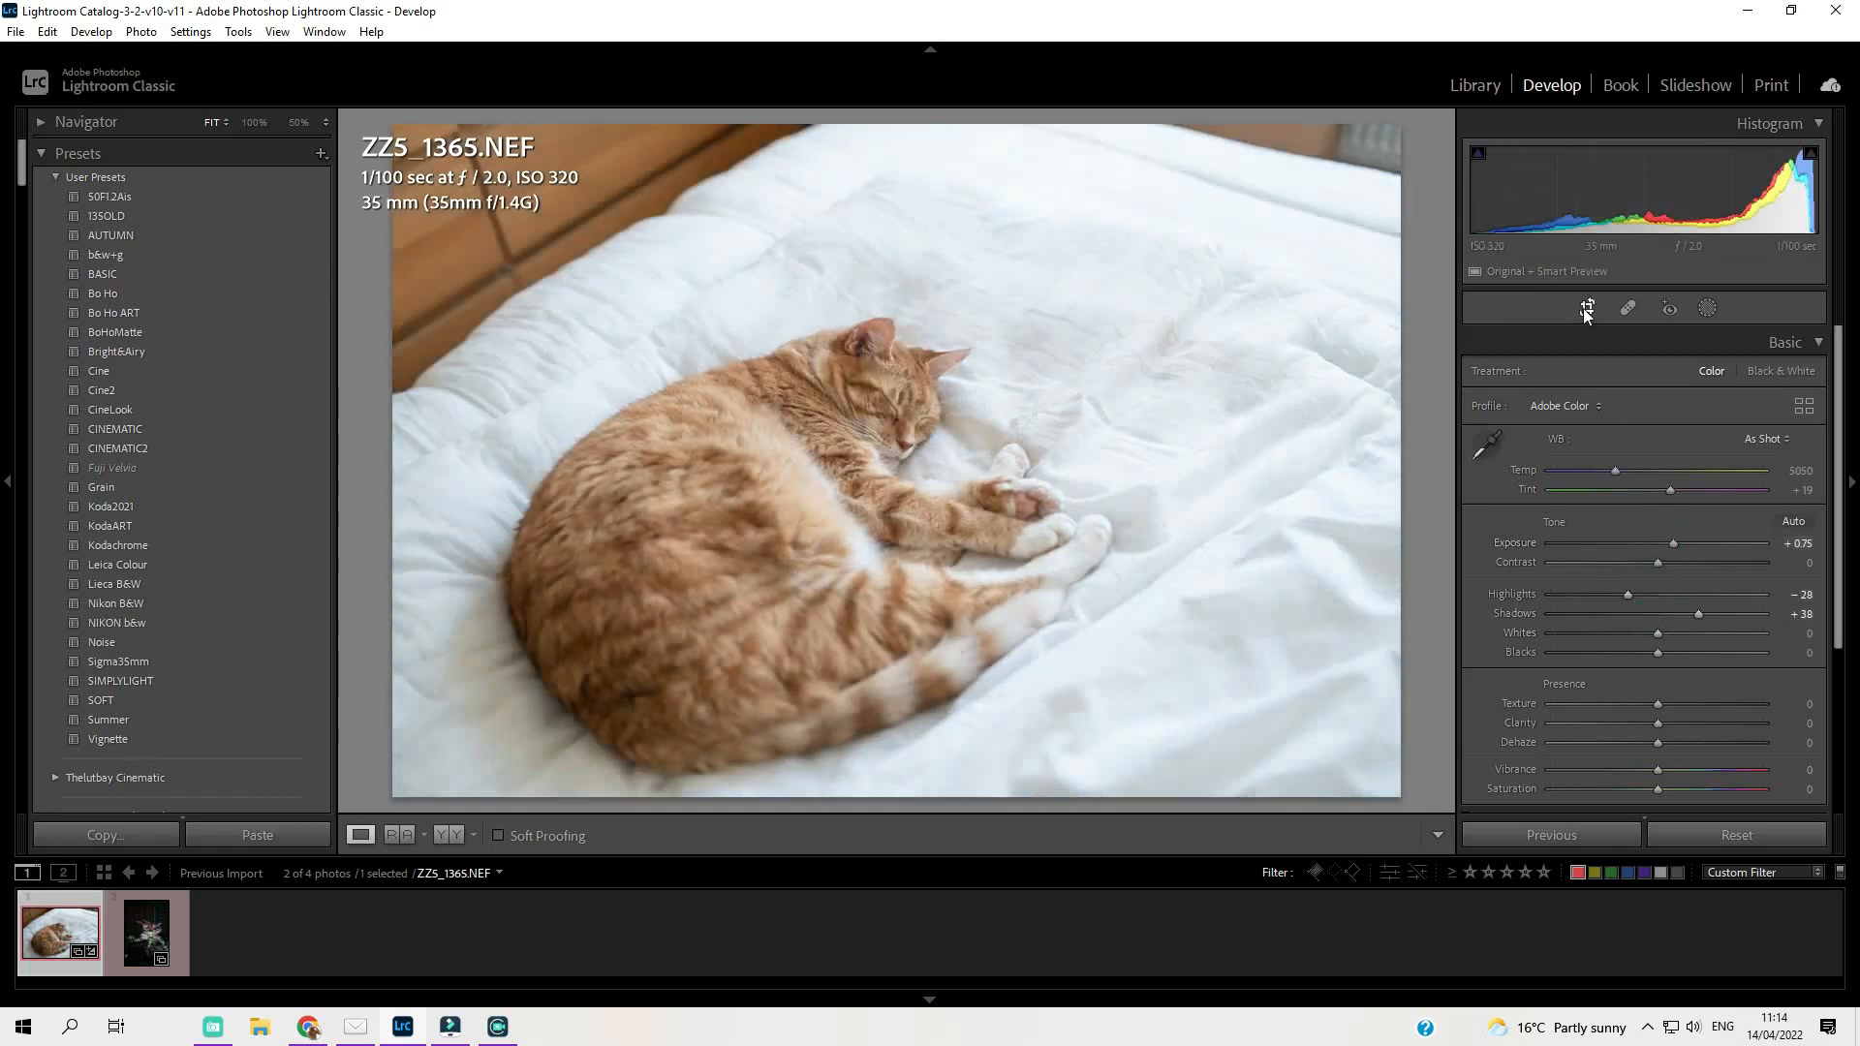
Crop the sleeping cat photo slightly tighter around the cat, using the original aspect ratio.
left_click(1586, 308)
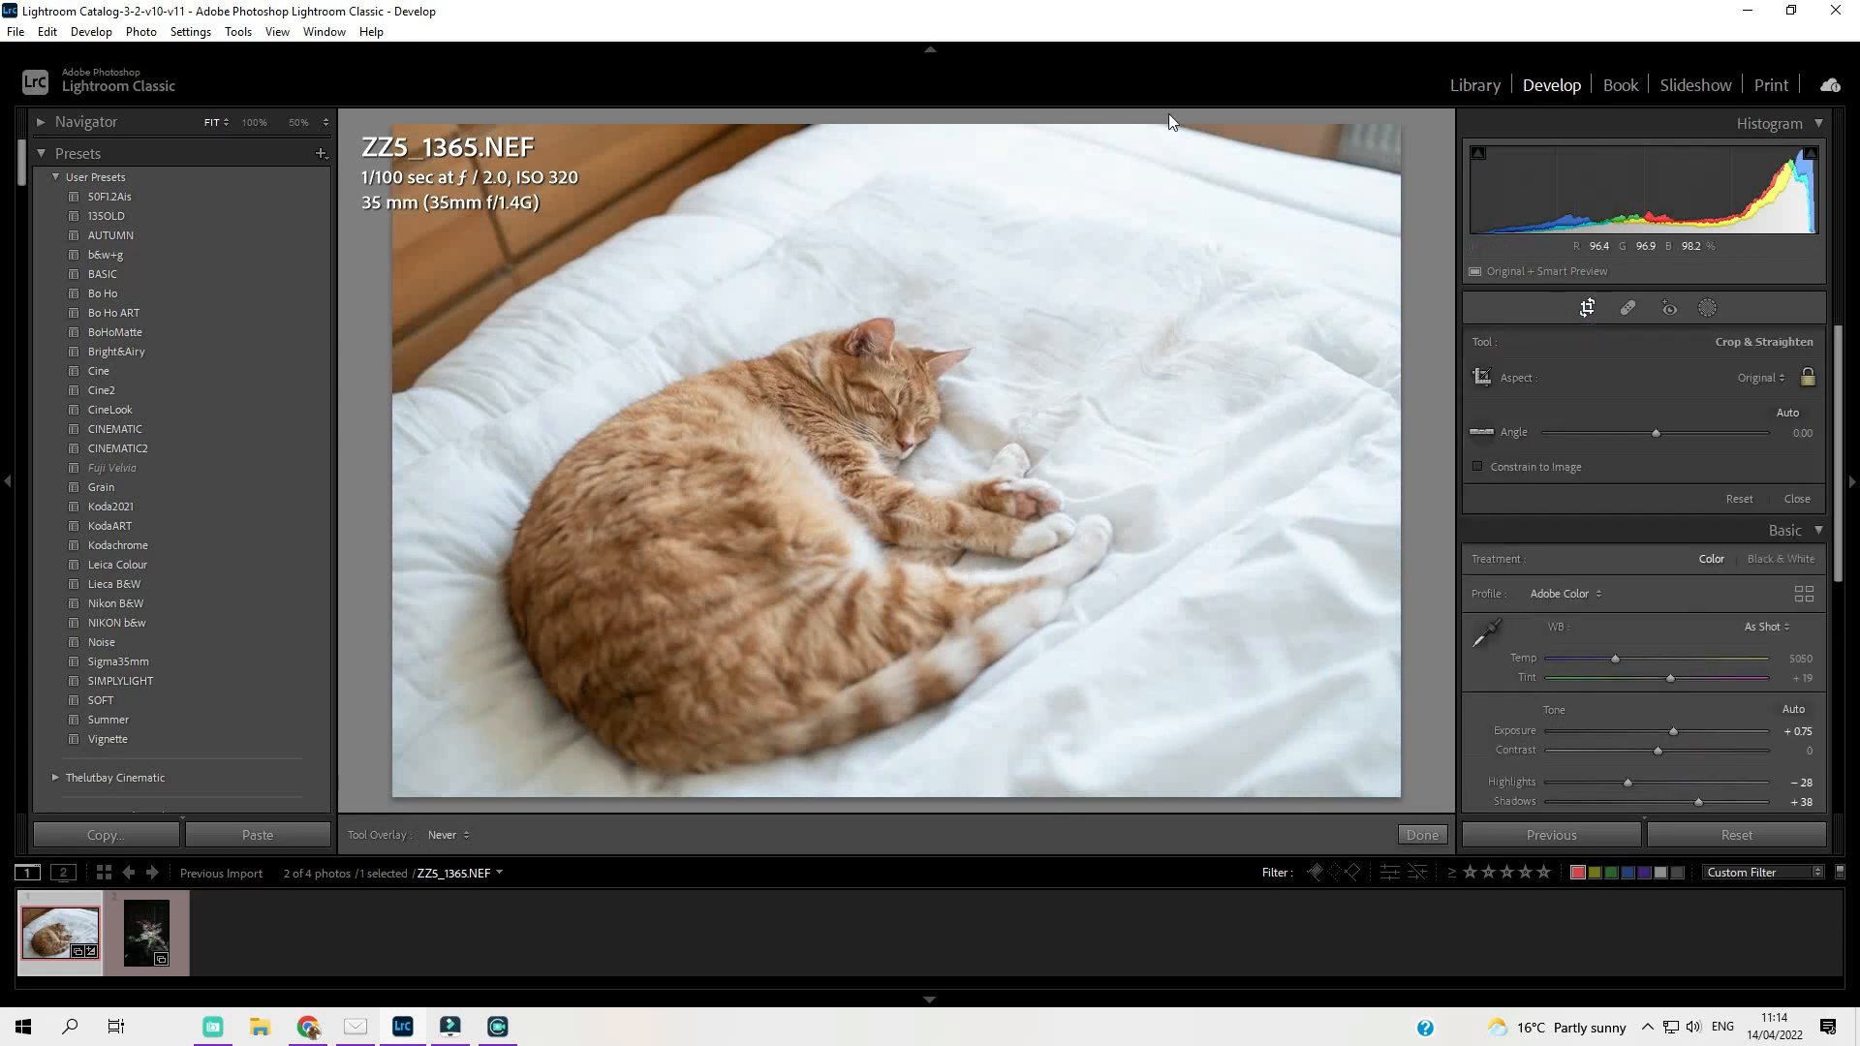
left_click_drag(1157, 170, 1158, 167)
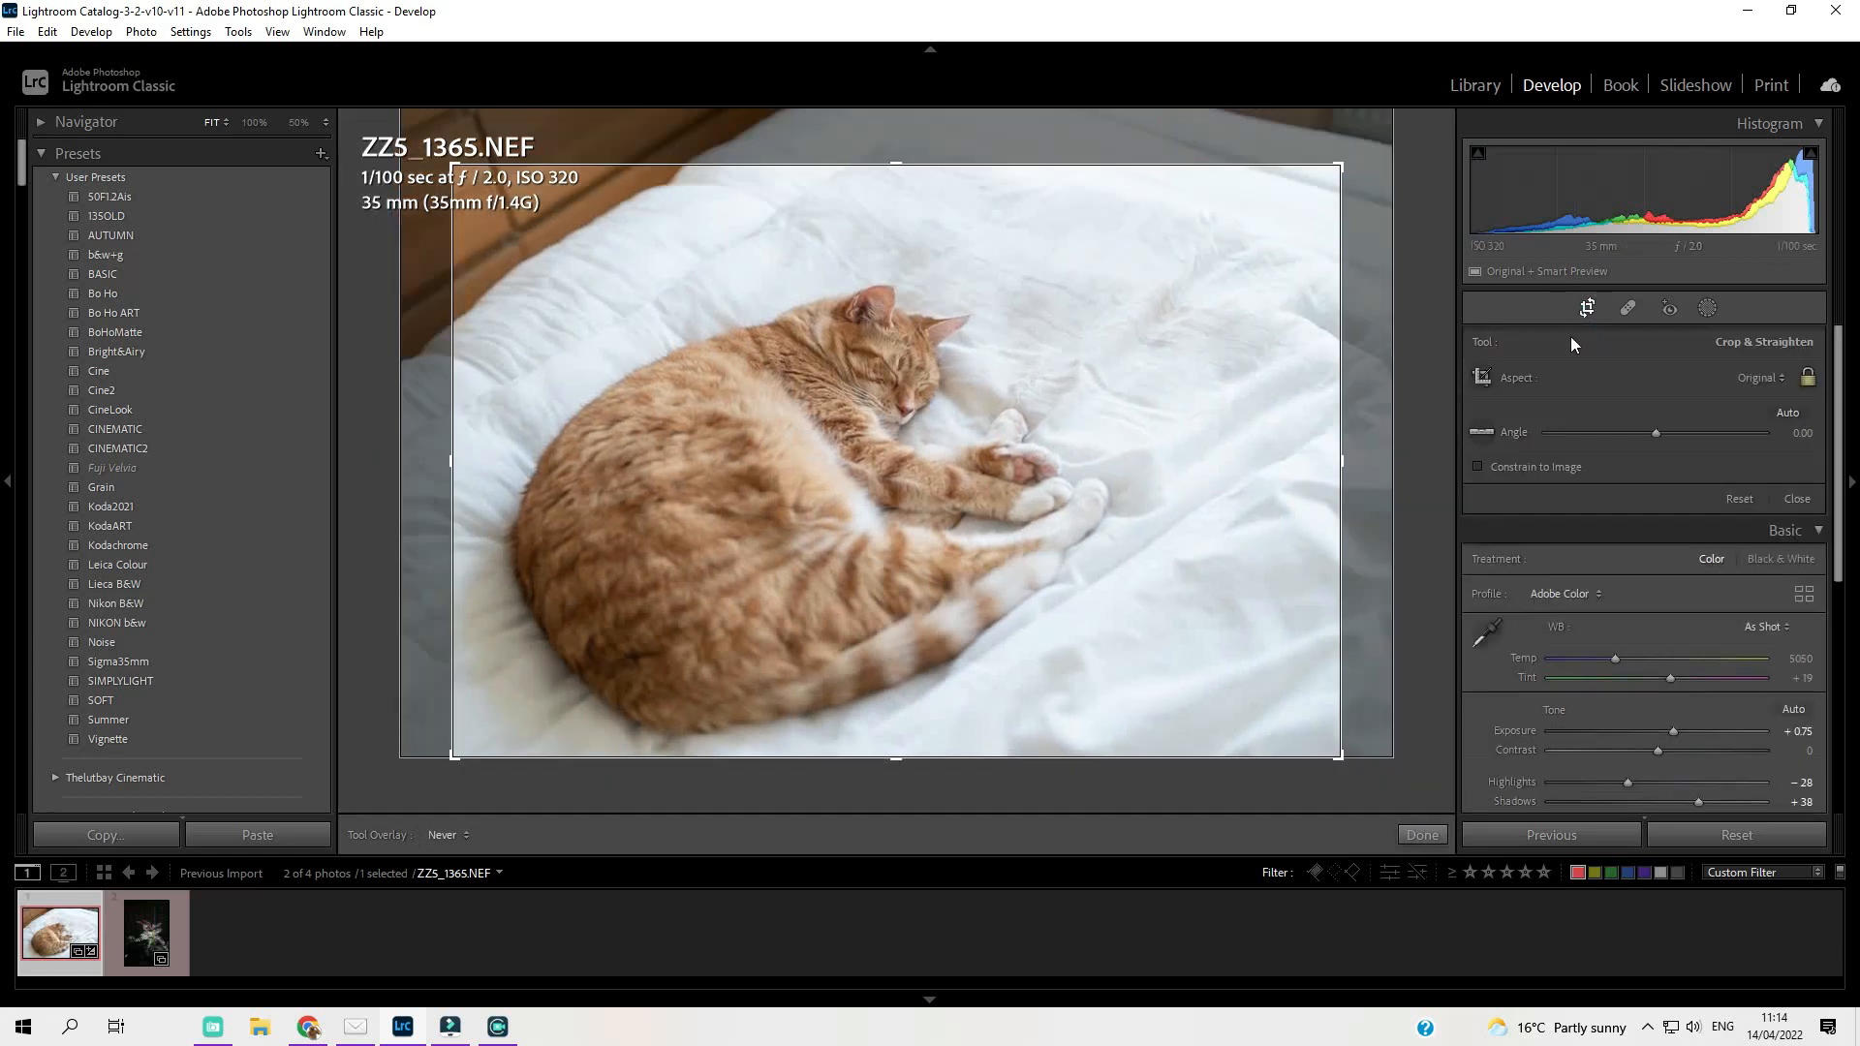
left_click(1588, 308)
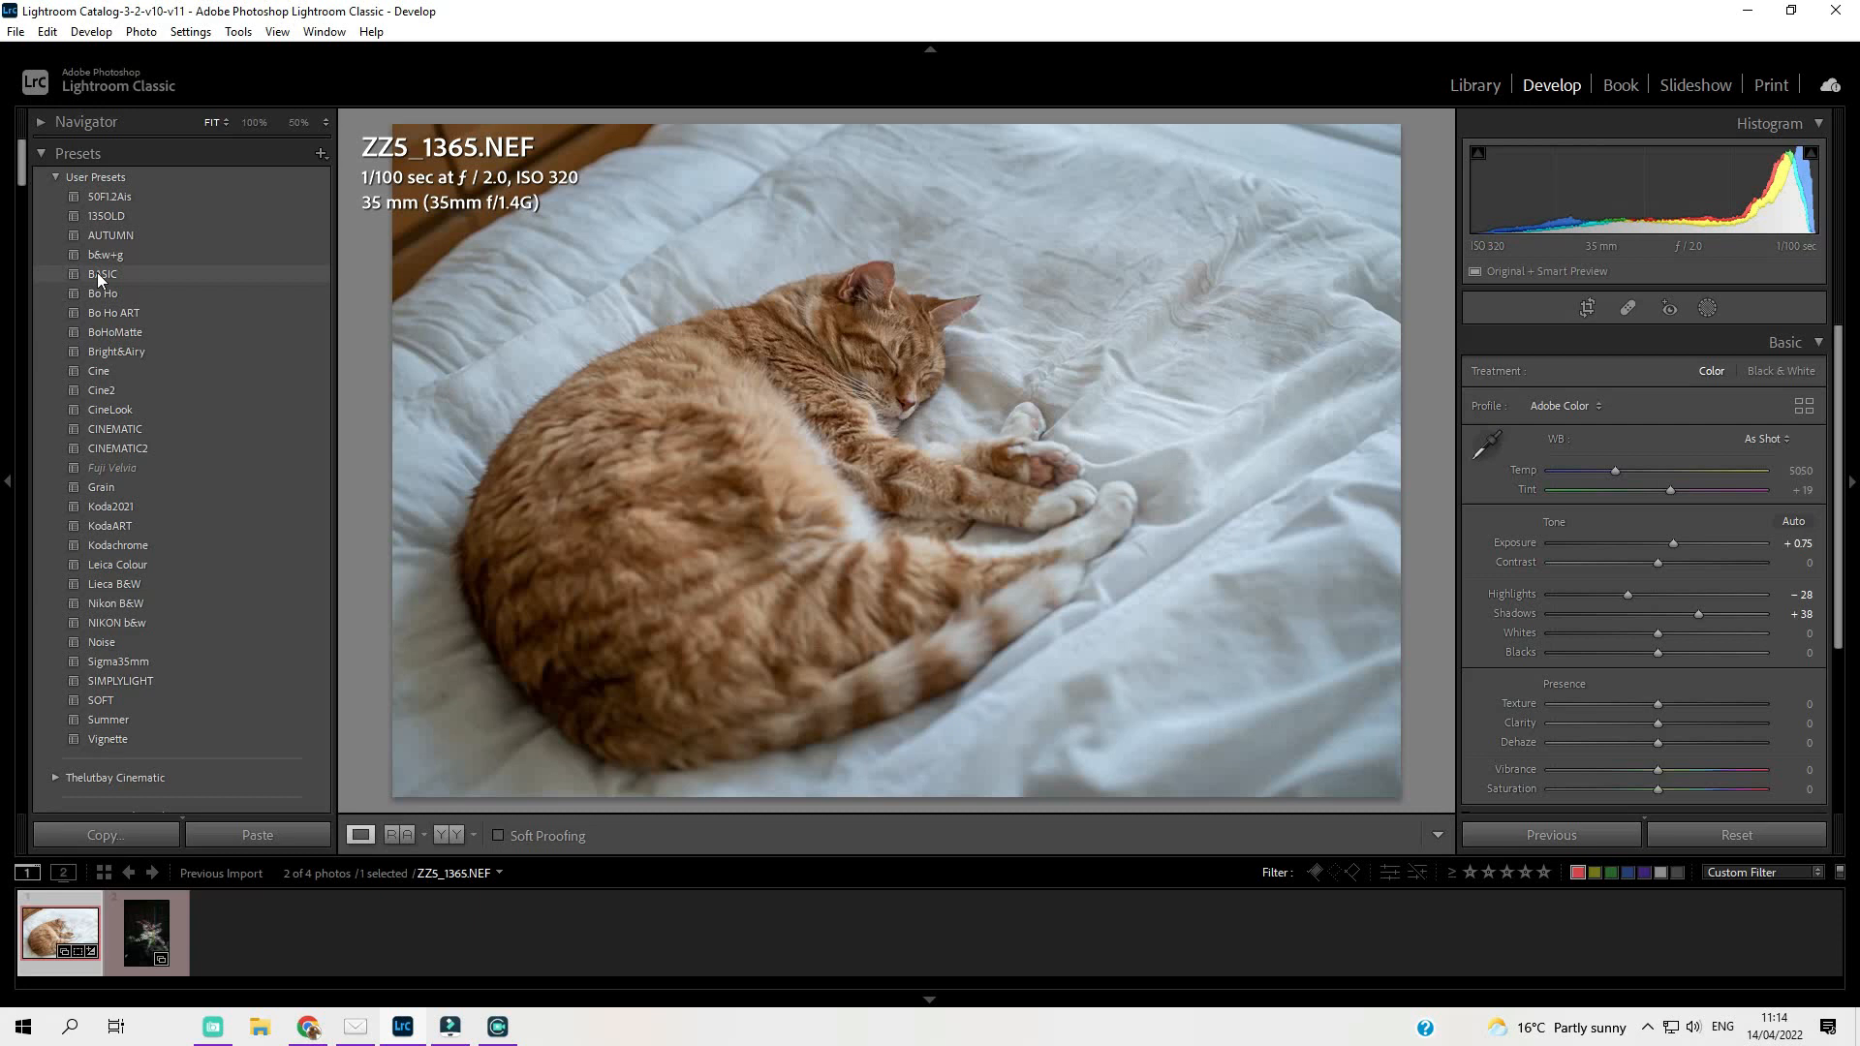
Apply the BASIC user preset to the sleeping cat photo and set its exposure to +0.20.
left_click(96, 275)
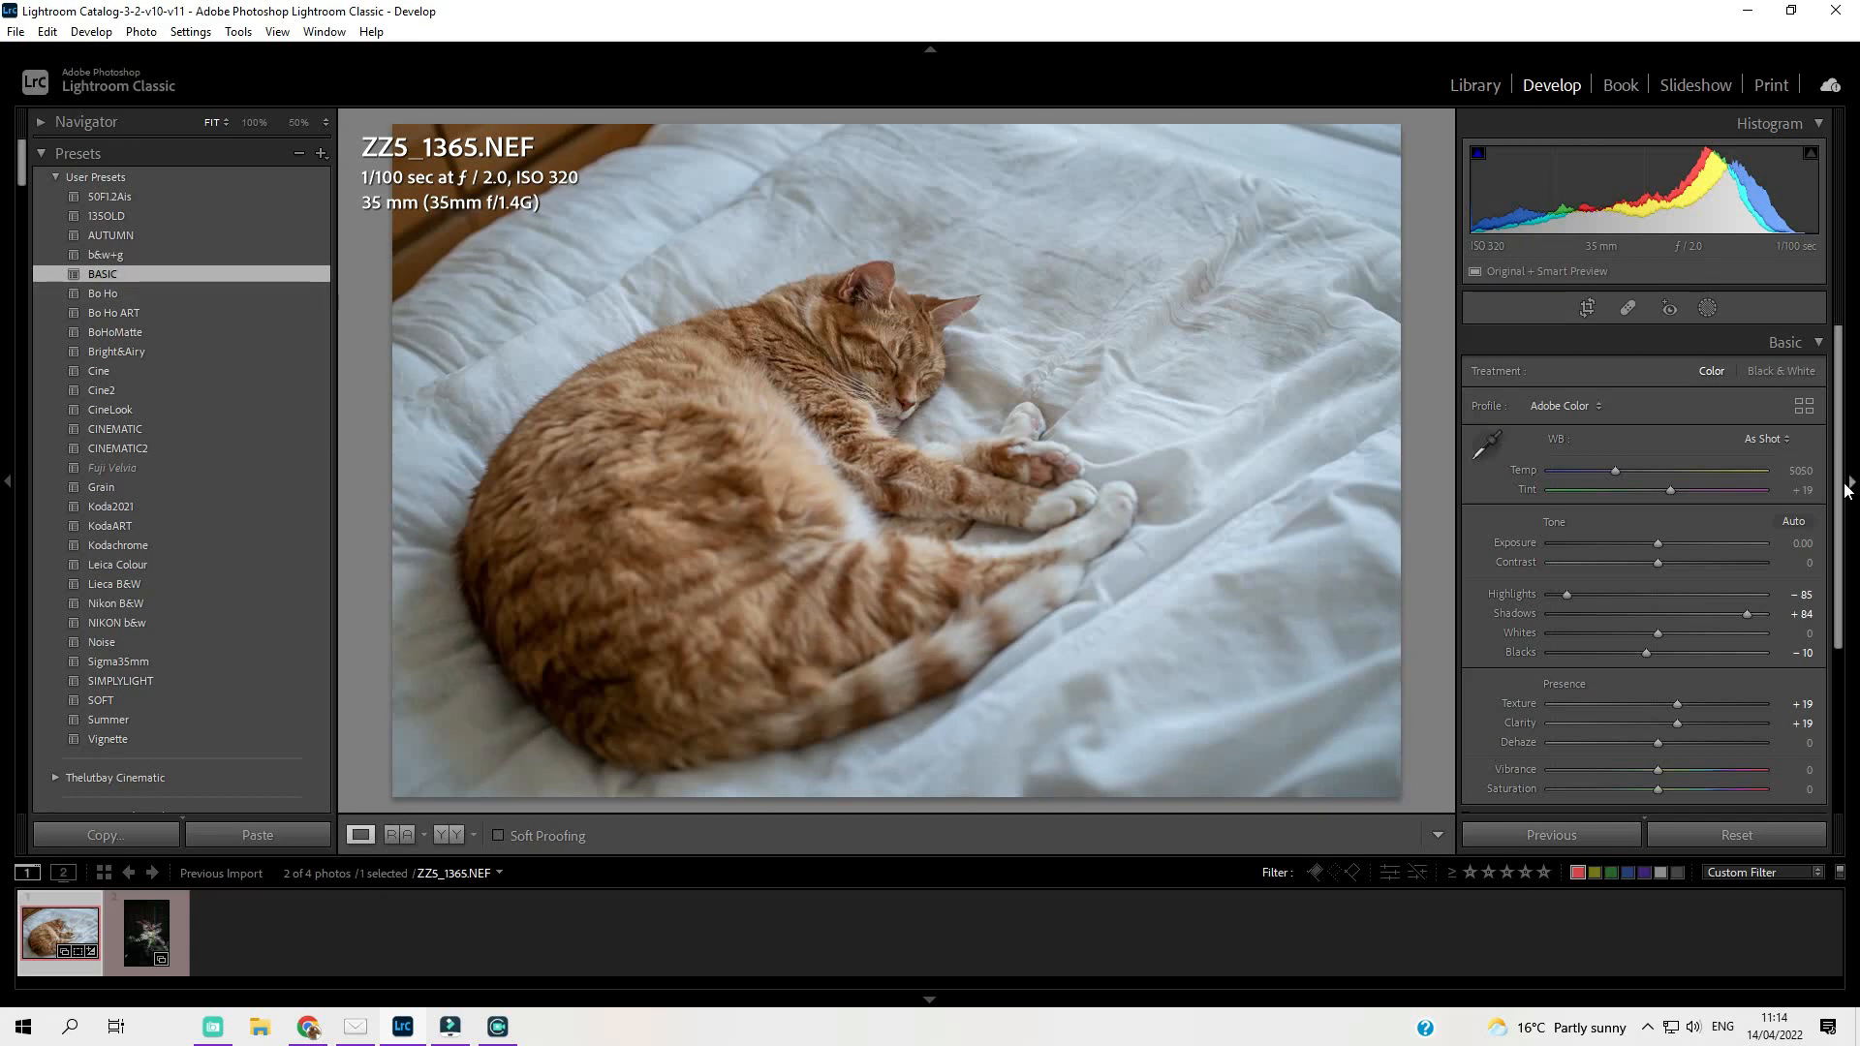
left_click_drag(1844, 489, 1844, 678)
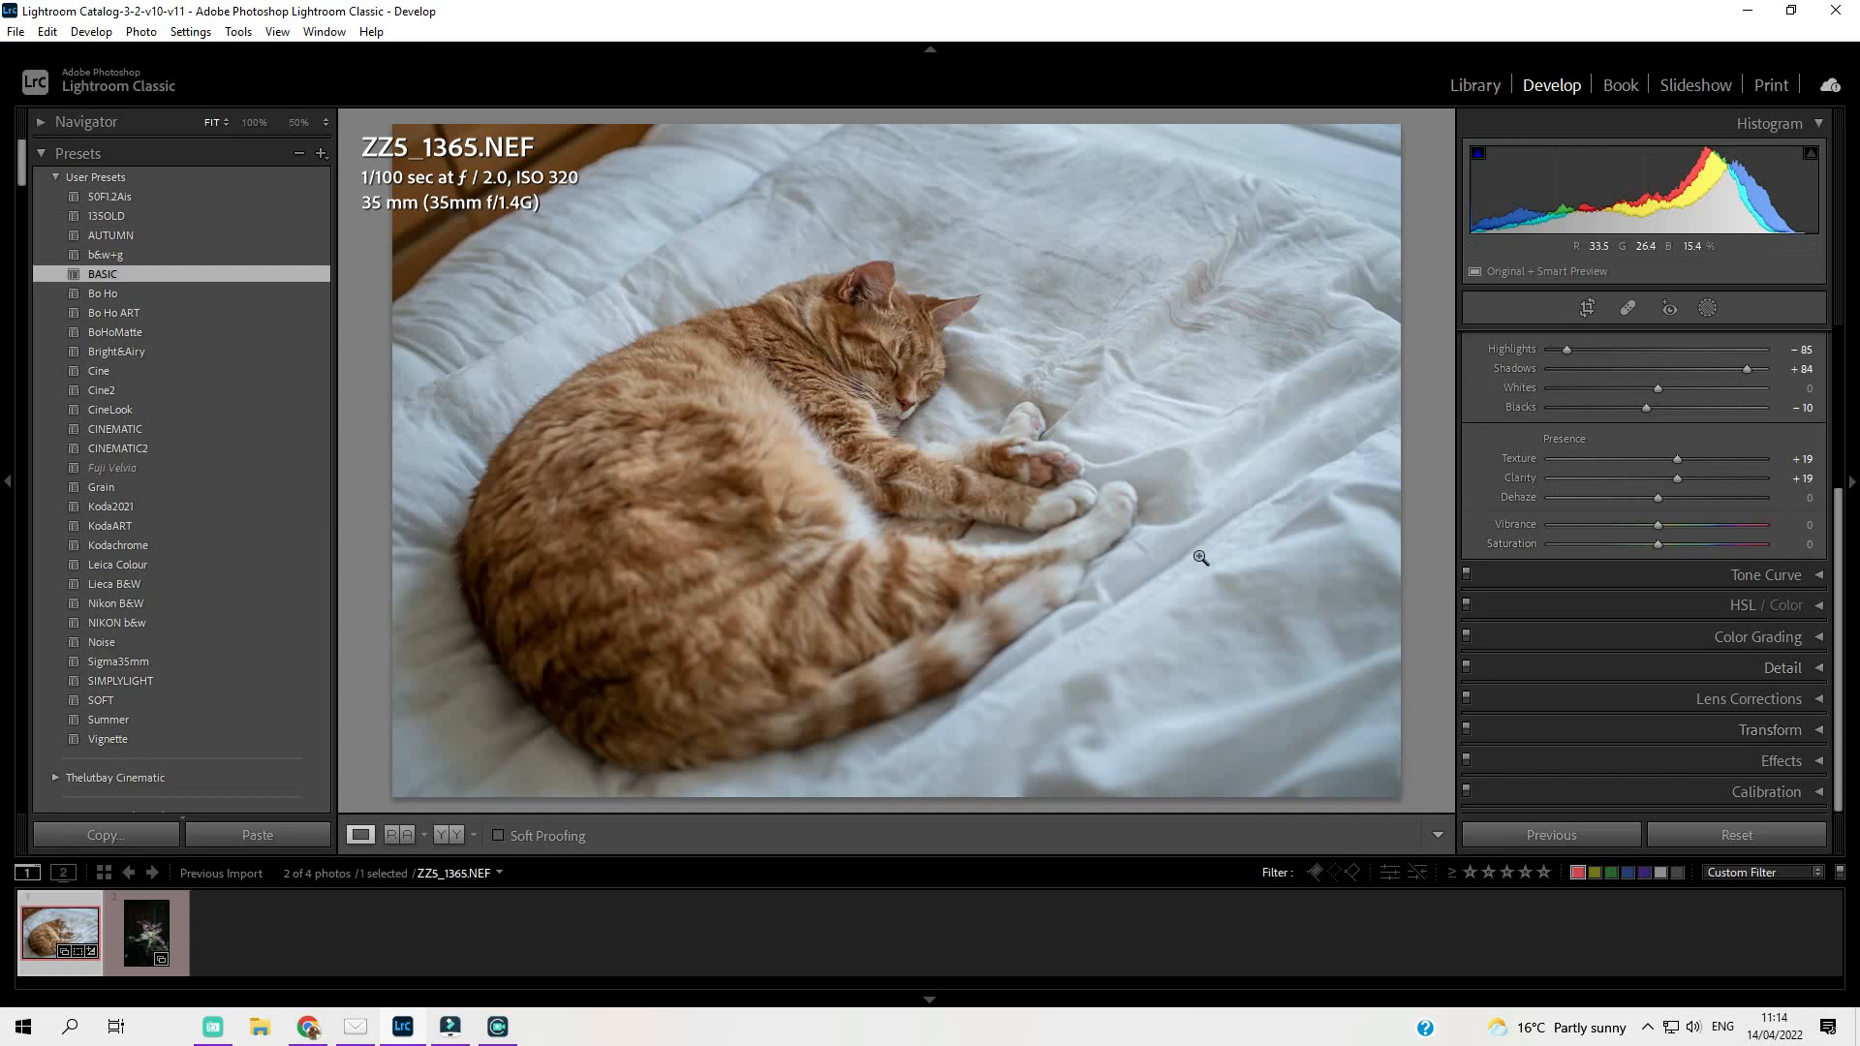
left_click_drag(1837, 581, 1822, 353)
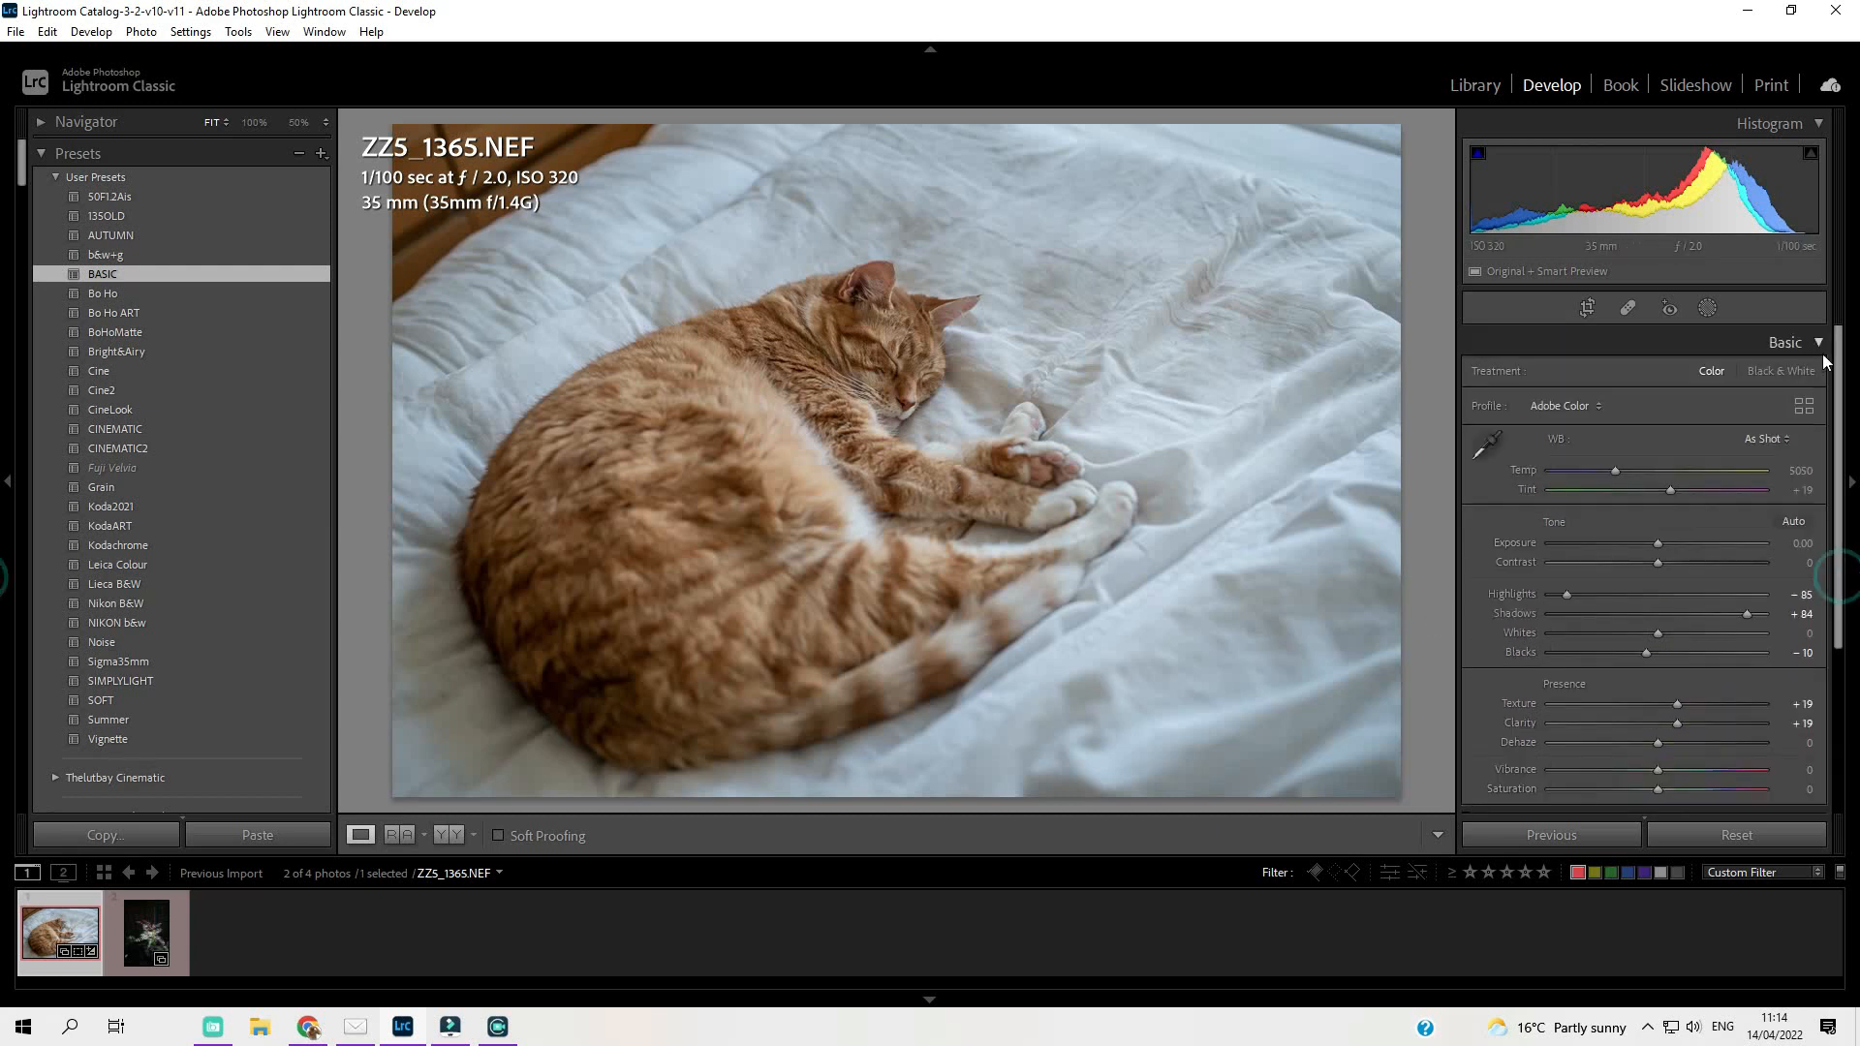
left_click_drag(1660, 552, 1665, 546)
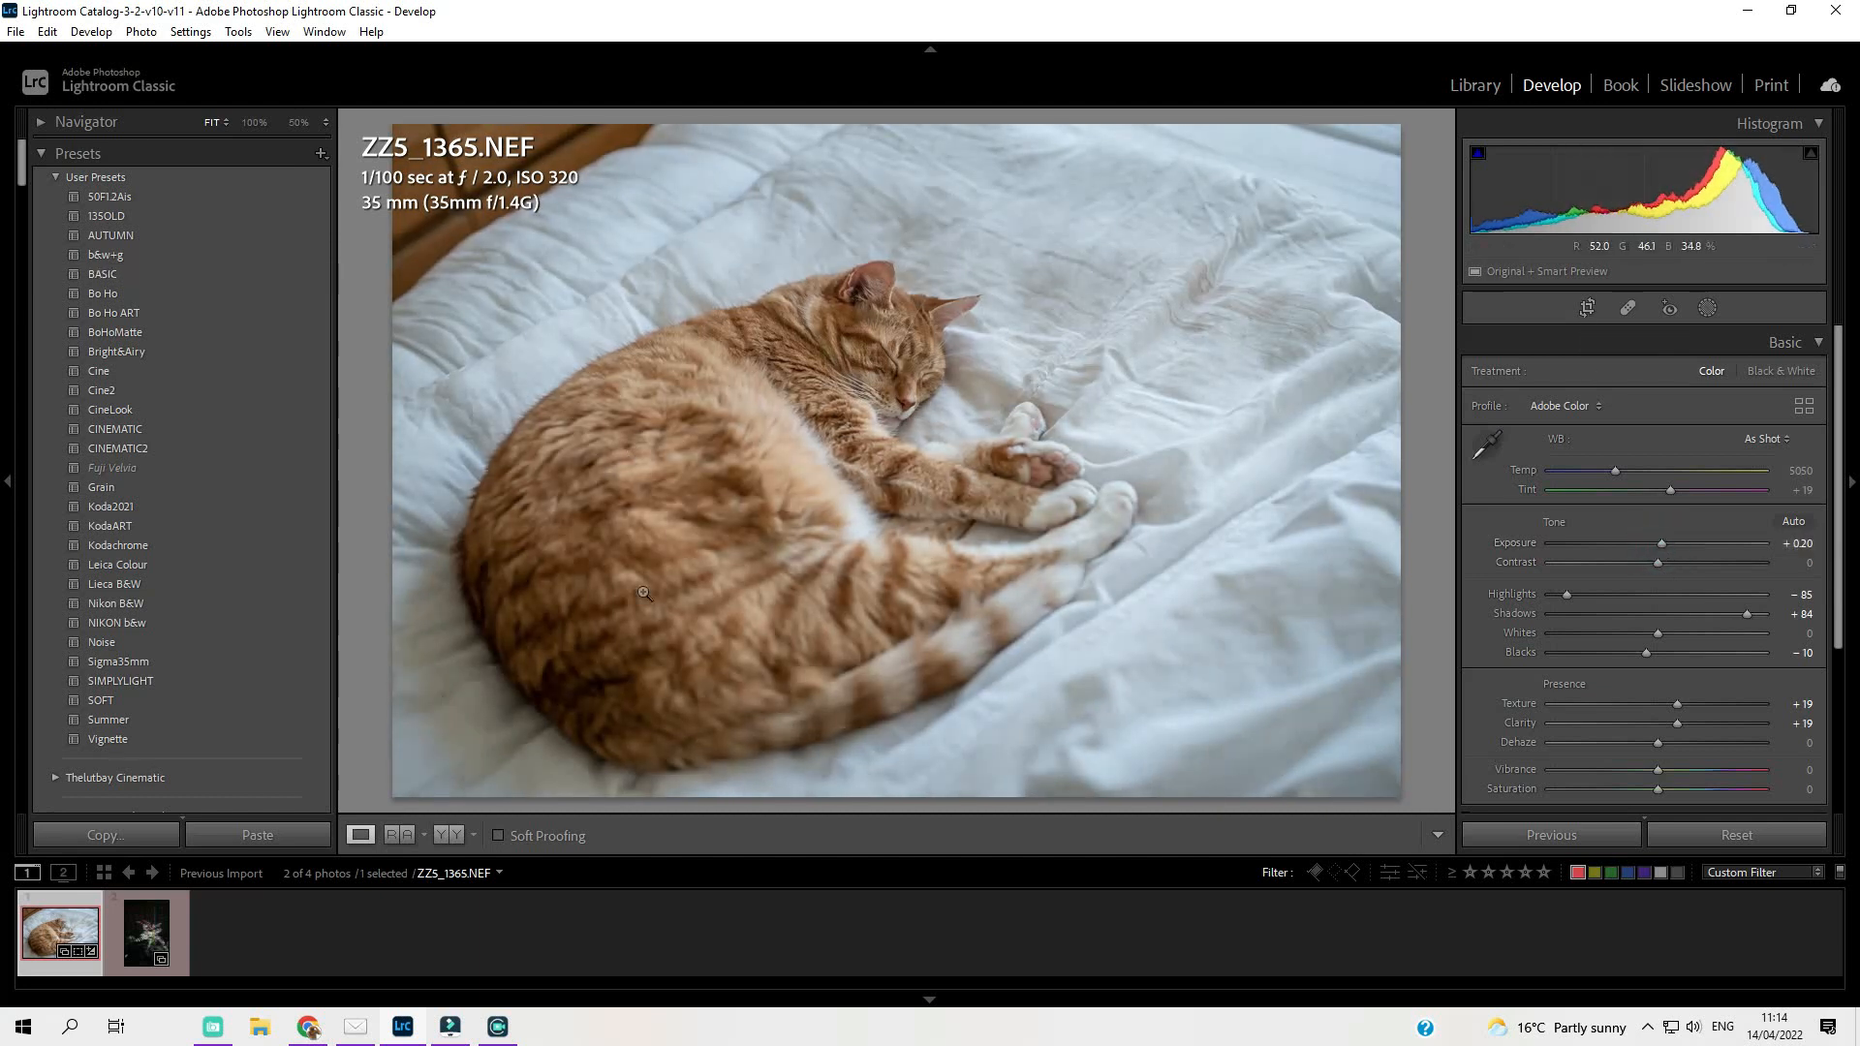
Apply the BASIC preset to the dark garden plant photo, with shadows at -66 and exposure at +1.52.
left_click(183, 931)
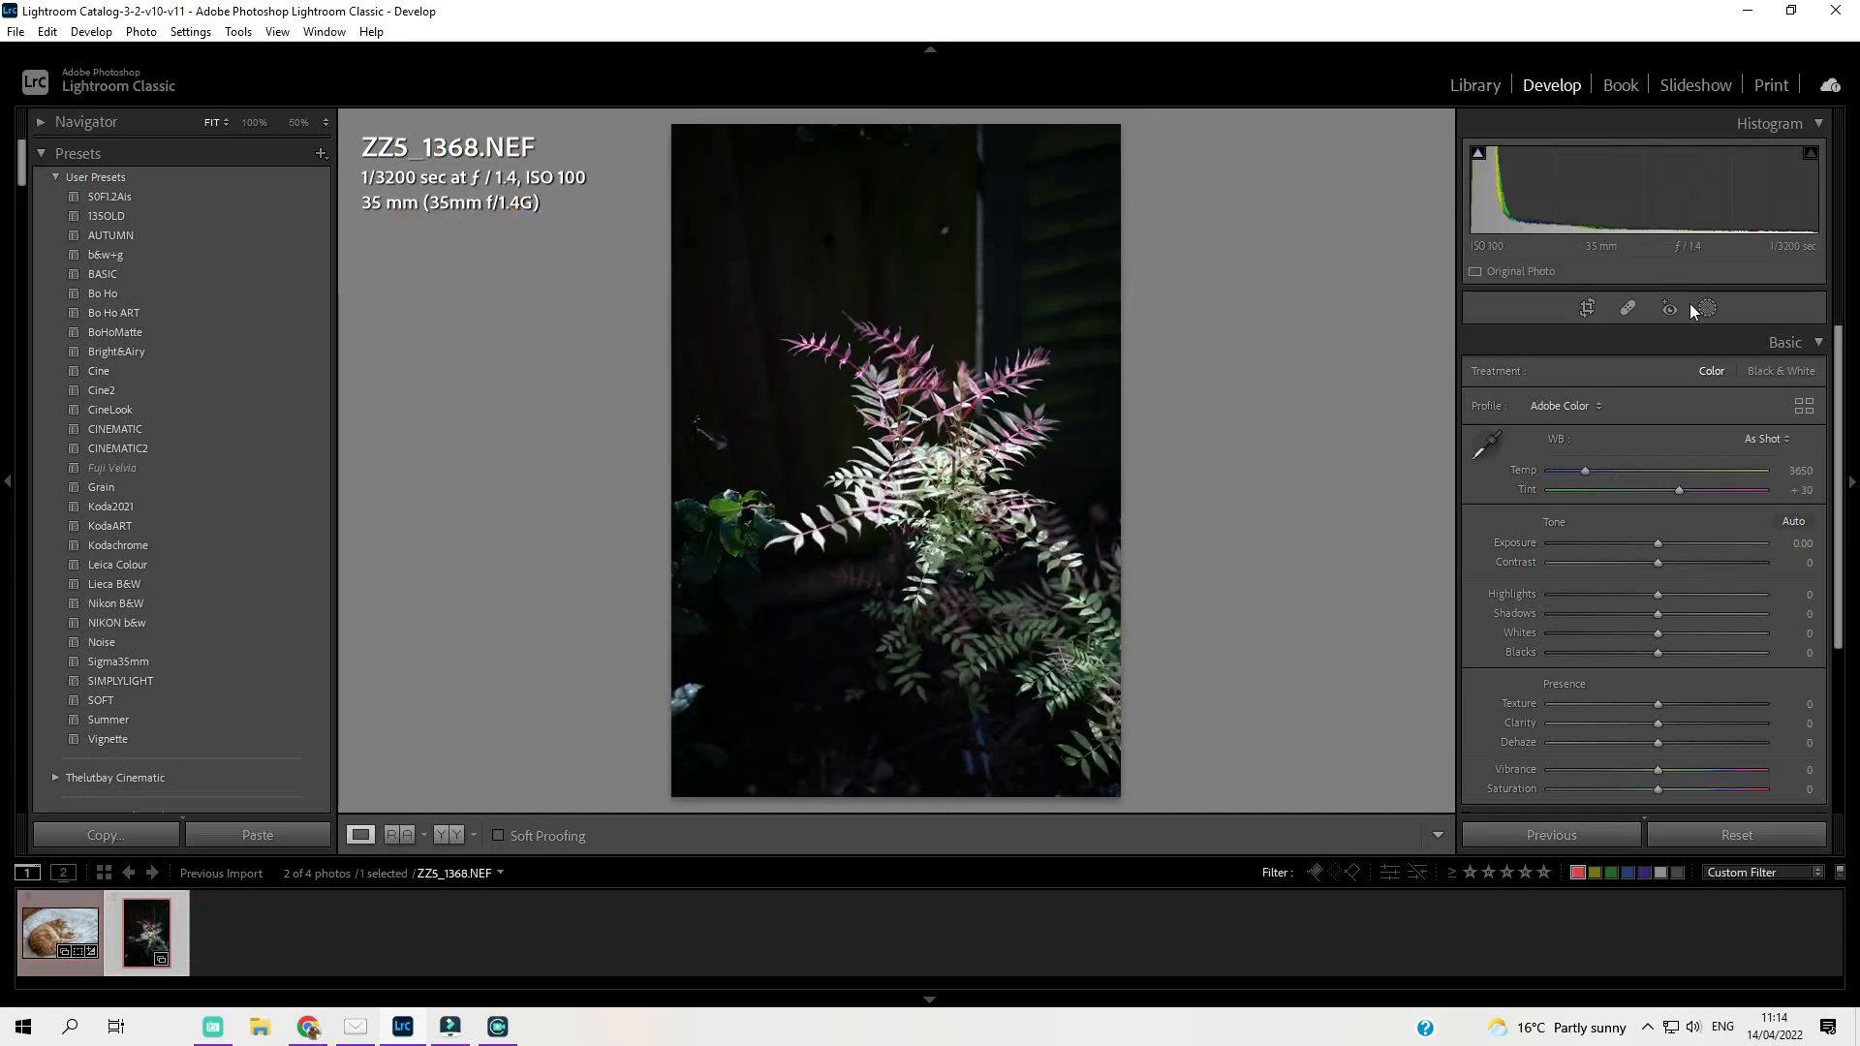
left_click(103, 275)
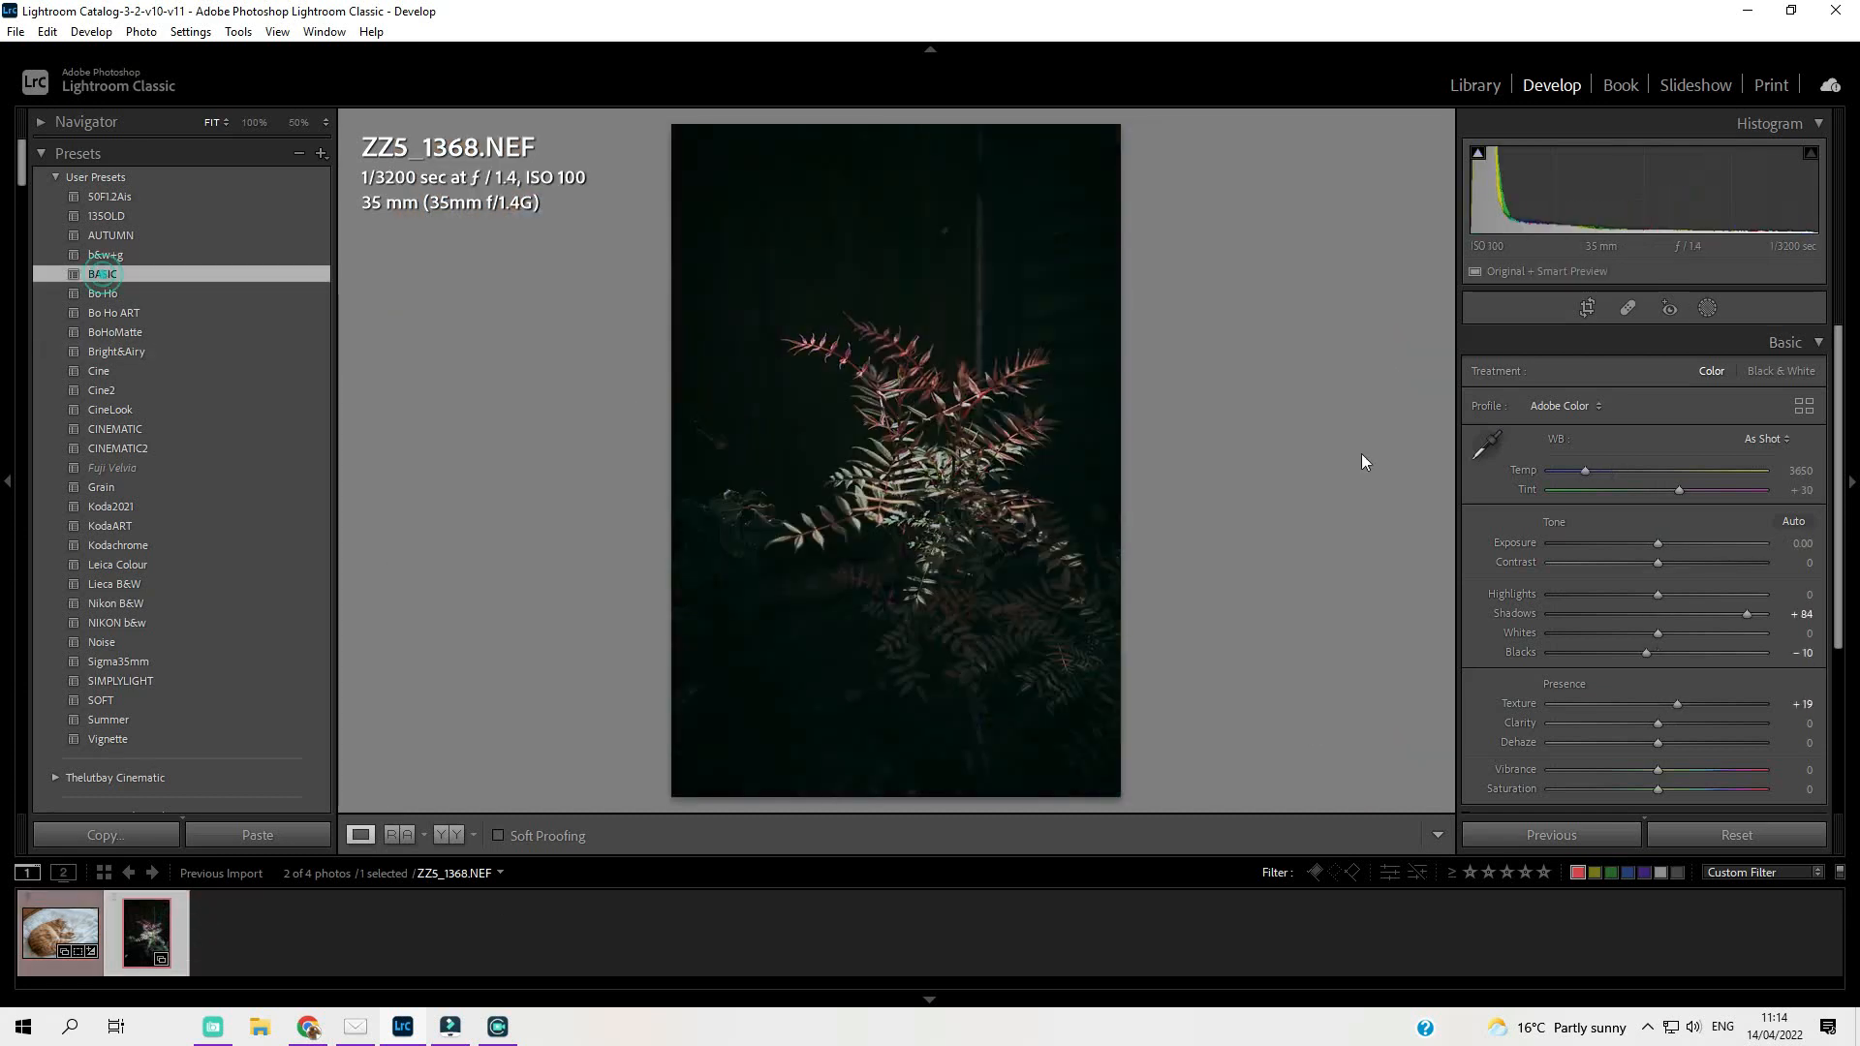
left_click_drag(1657, 544, 1669, 548)
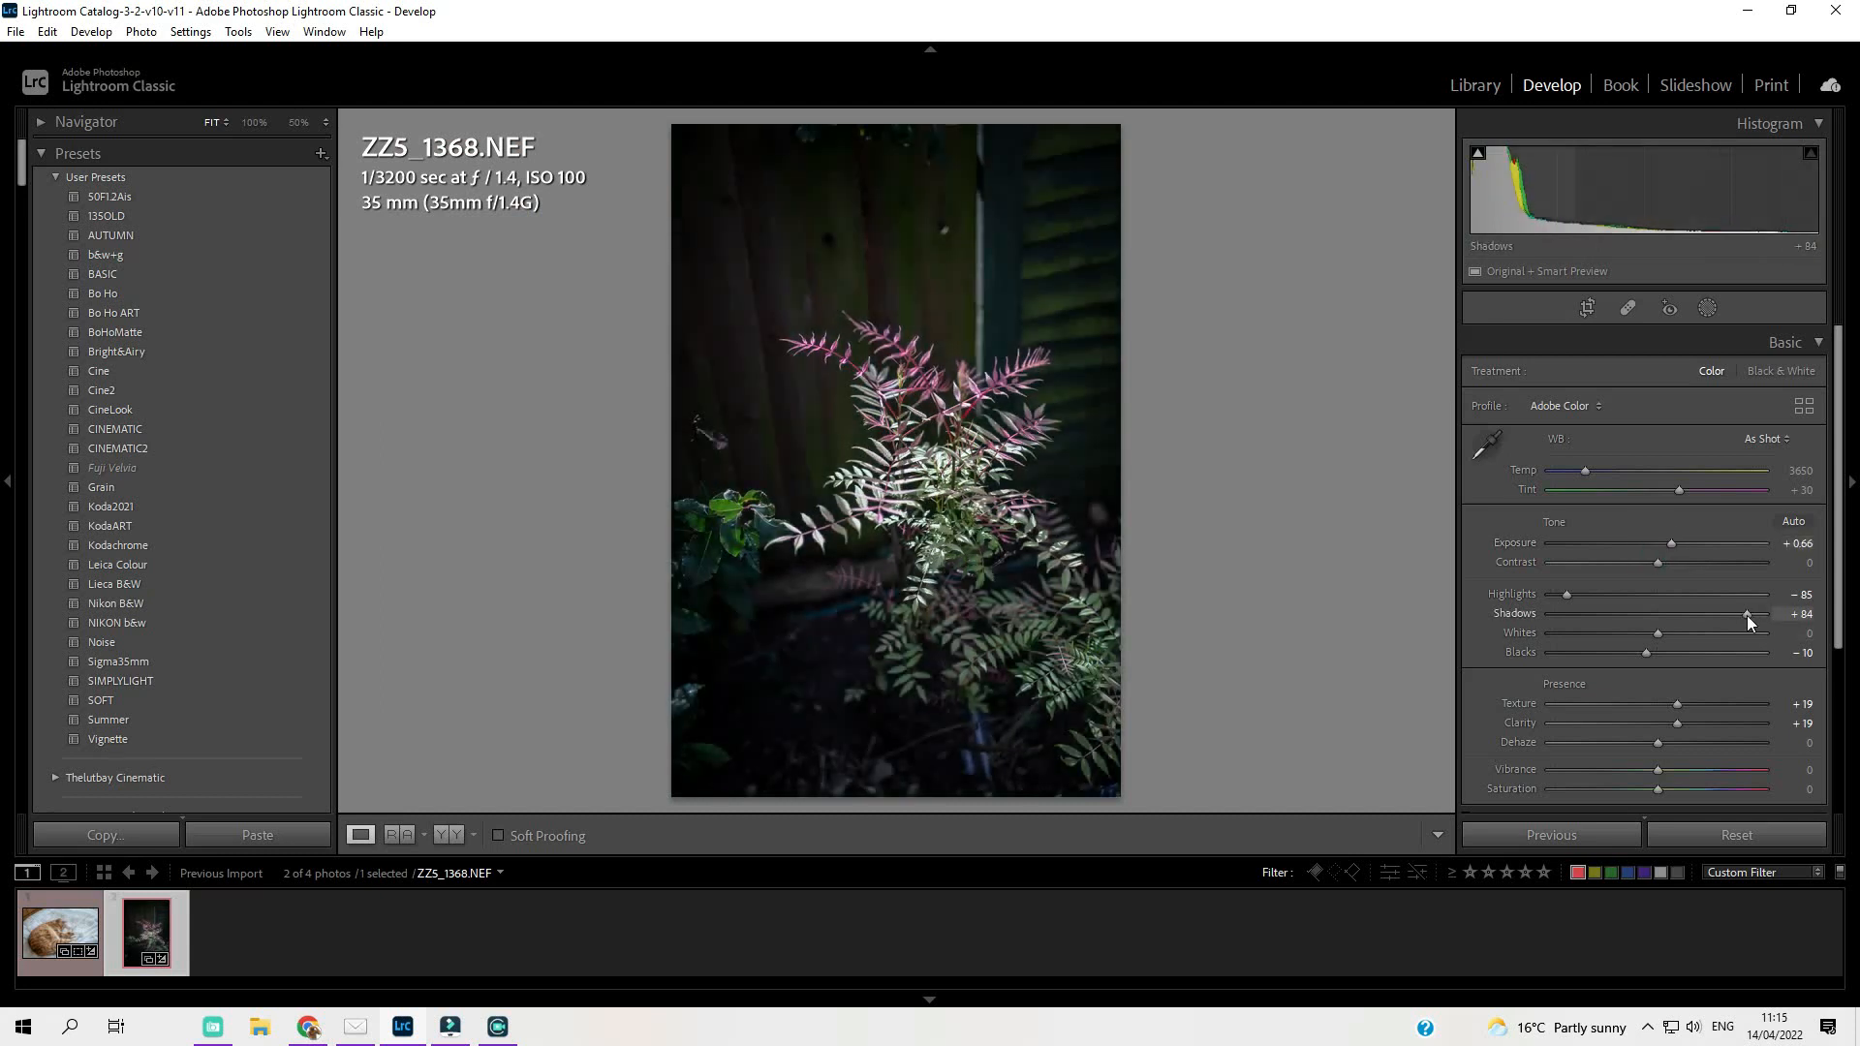
left_click_drag(1747, 614, 1587, 614)
left_click_drag(1673, 544, 1693, 549)
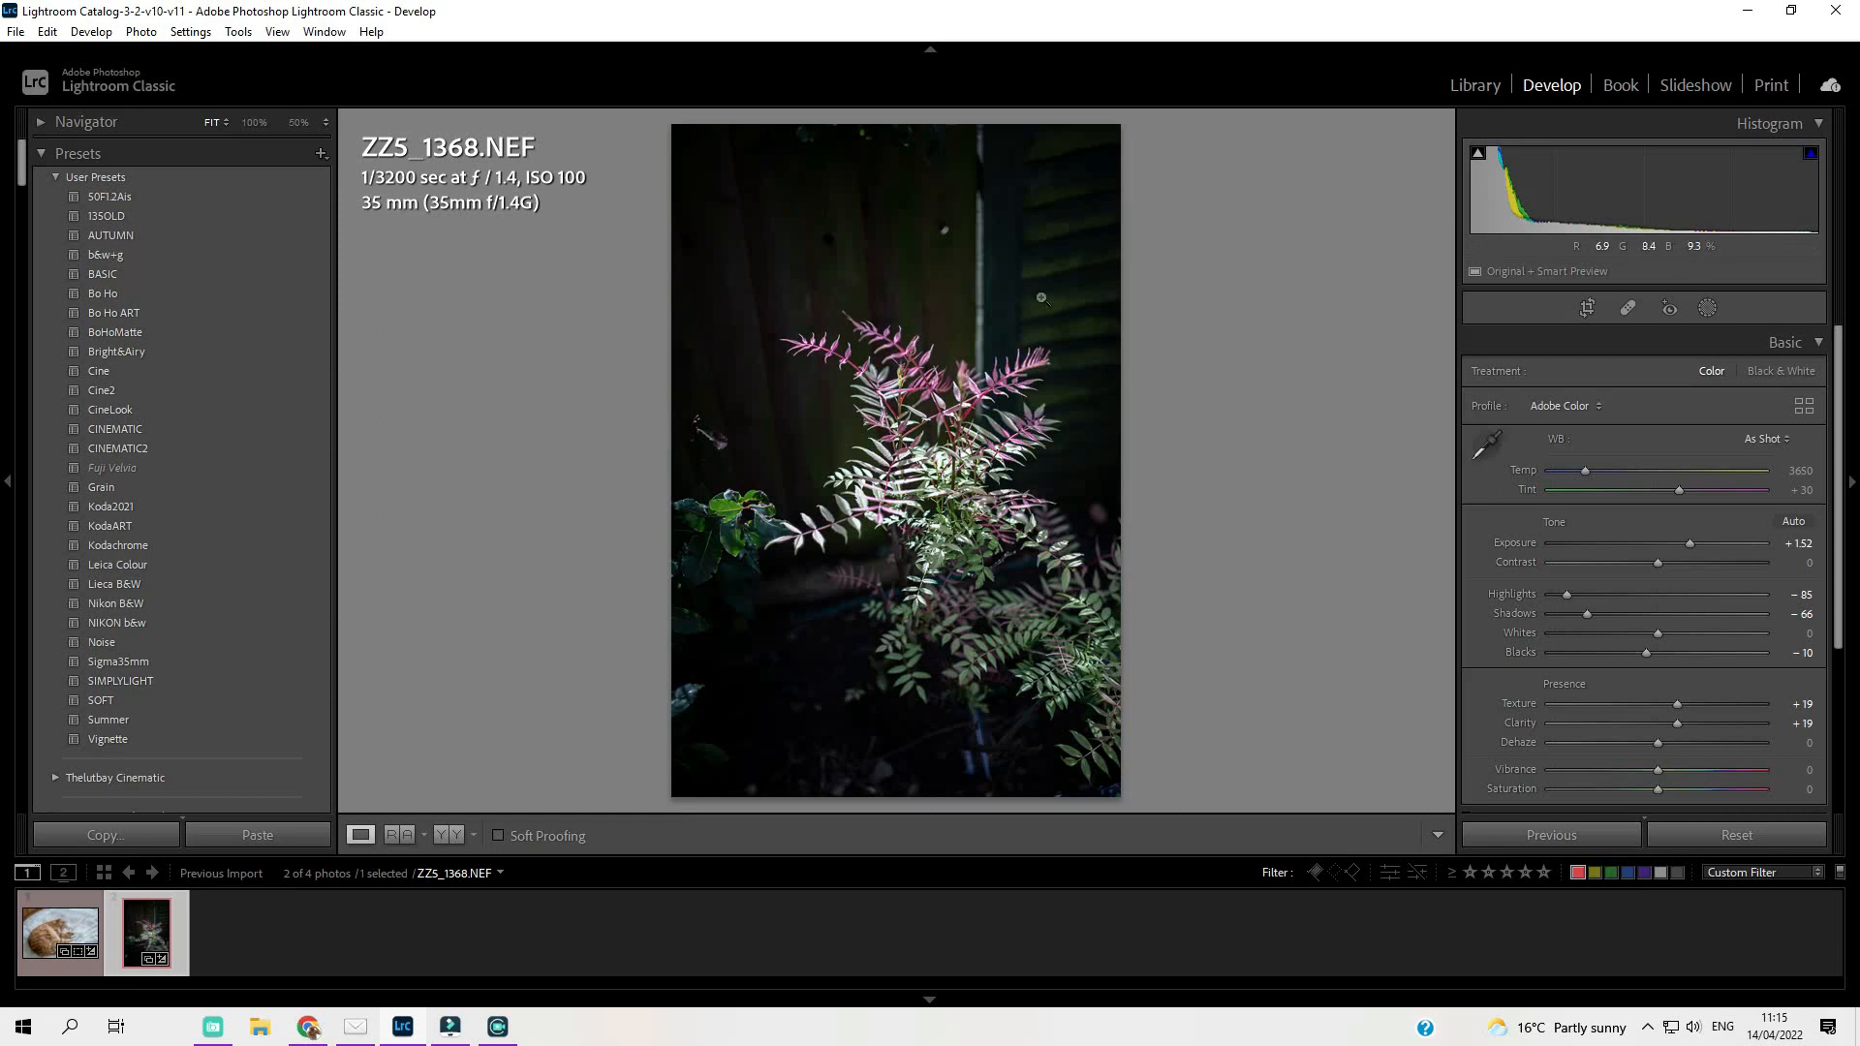
Heal away the bright vertical line on the fence above the plant with one brush stroke.
left_click(1628, 308)
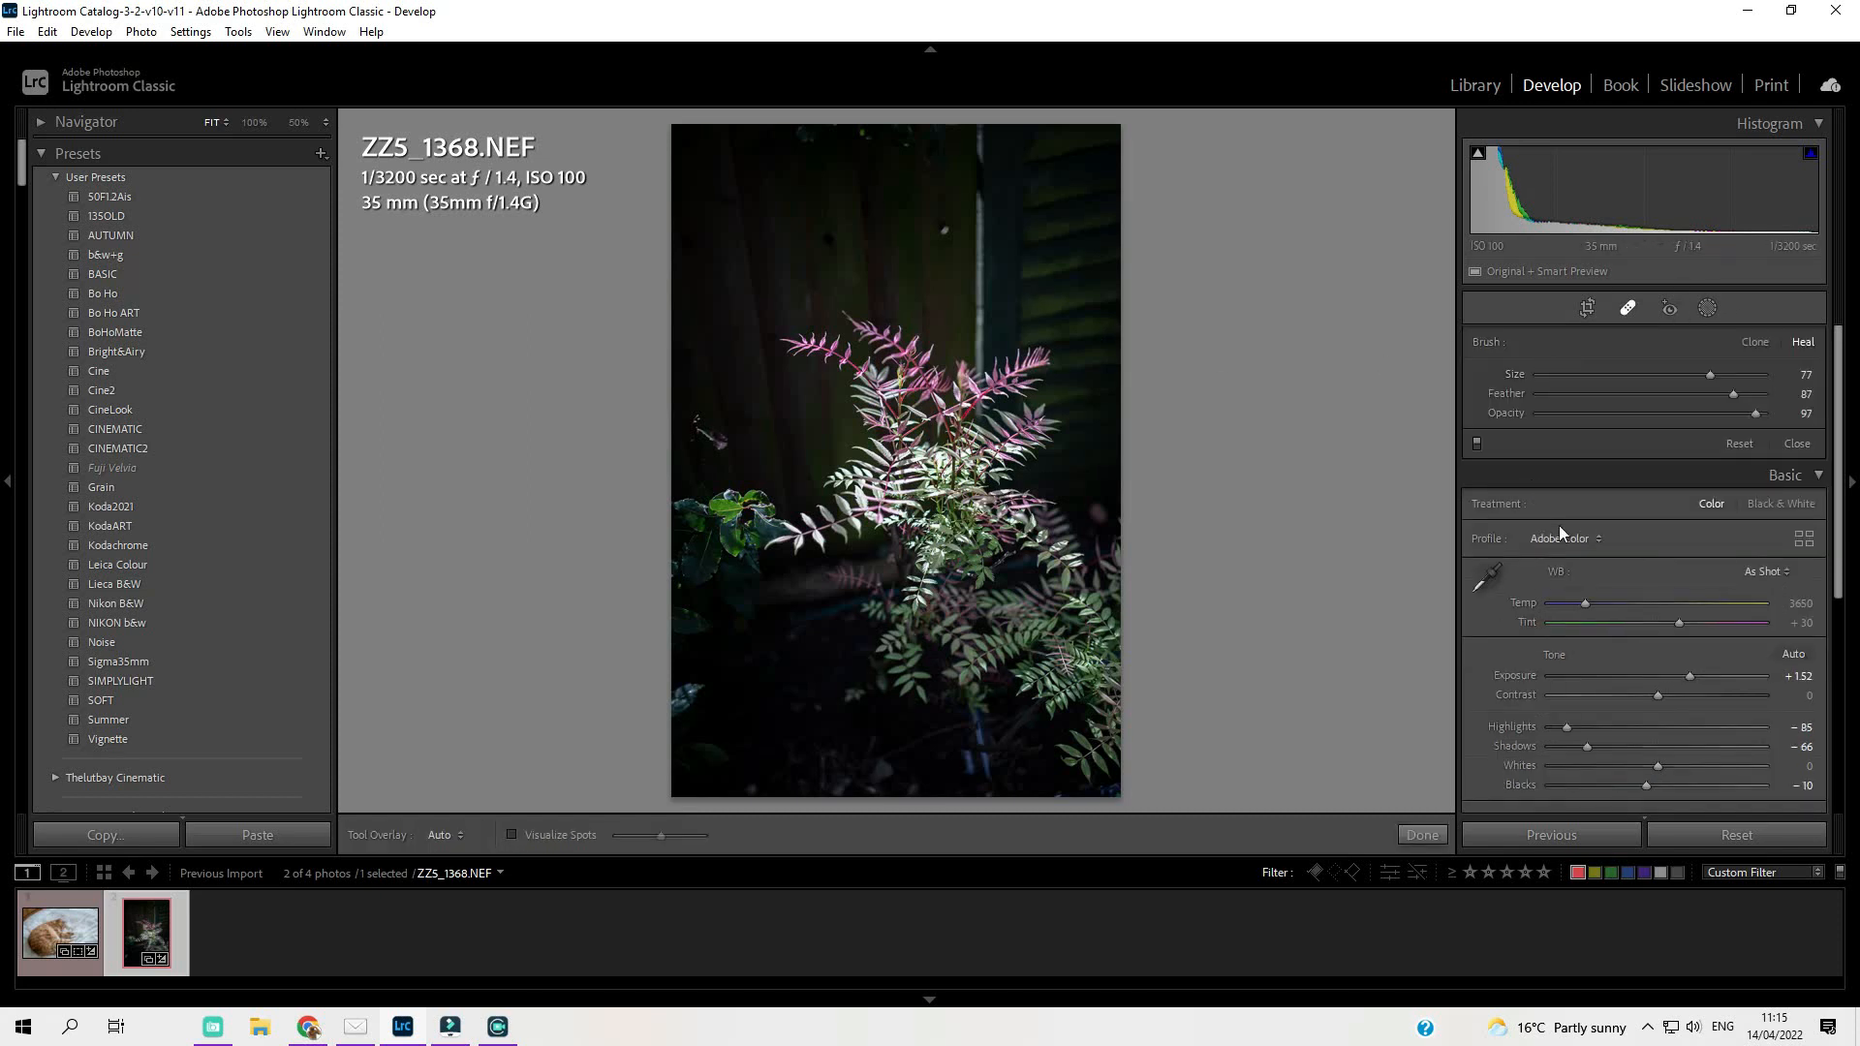
scroll(980, 194, "up", 3)
left_click_drag(979, 158, 978, 356)
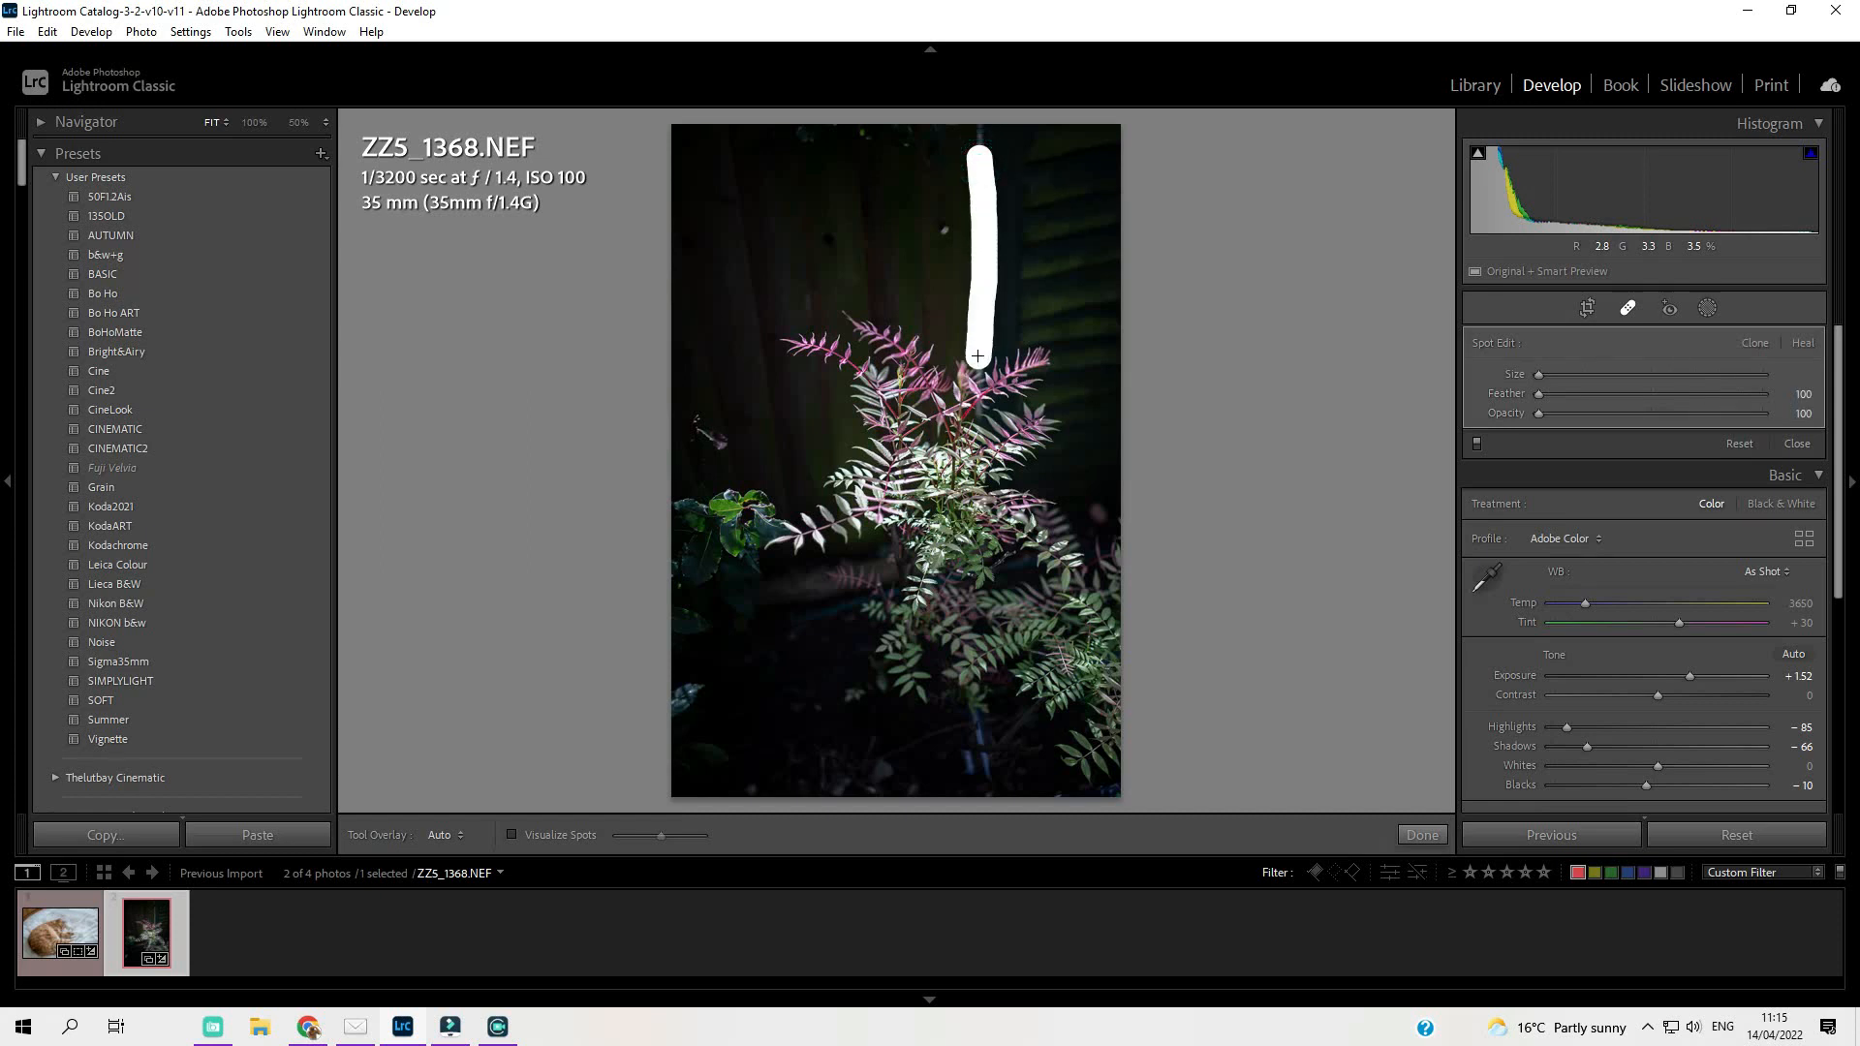
left_click(1631, 311)
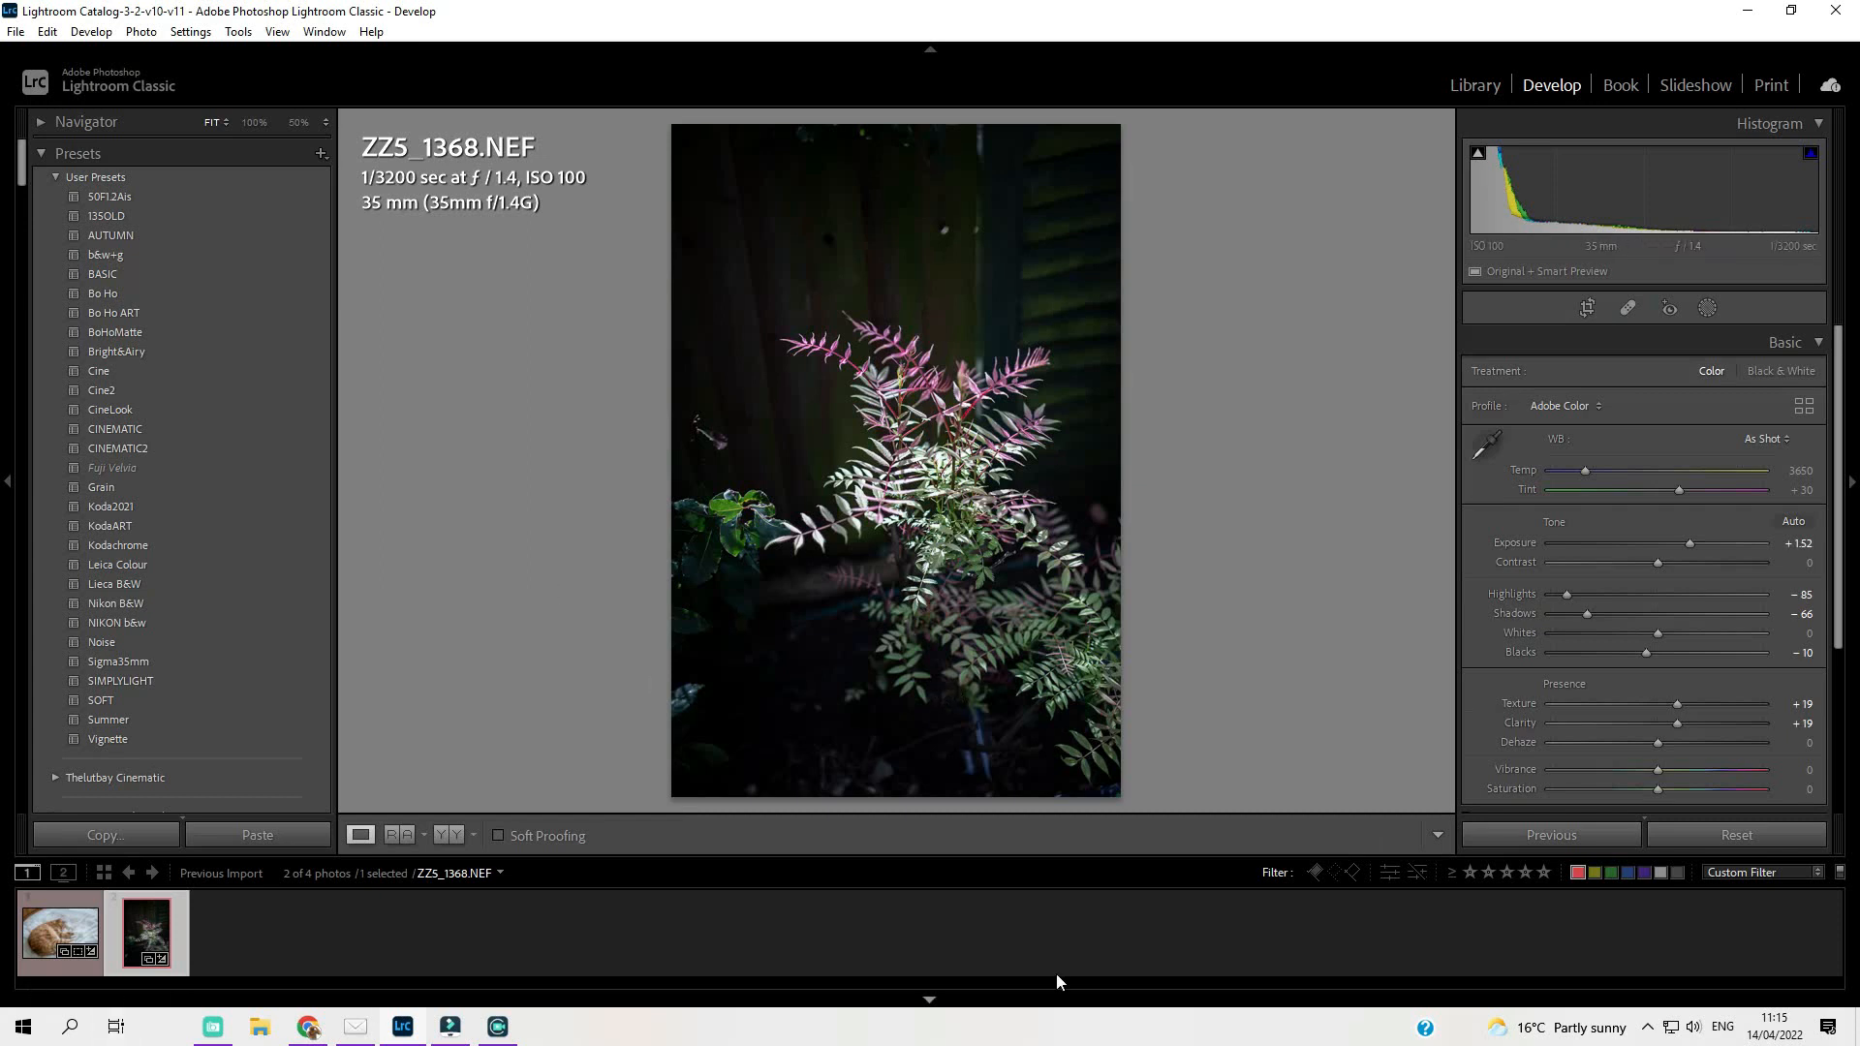
Select both red-labelled photos together and open the export settings for them.
left_click(61, 968, "ctrl")
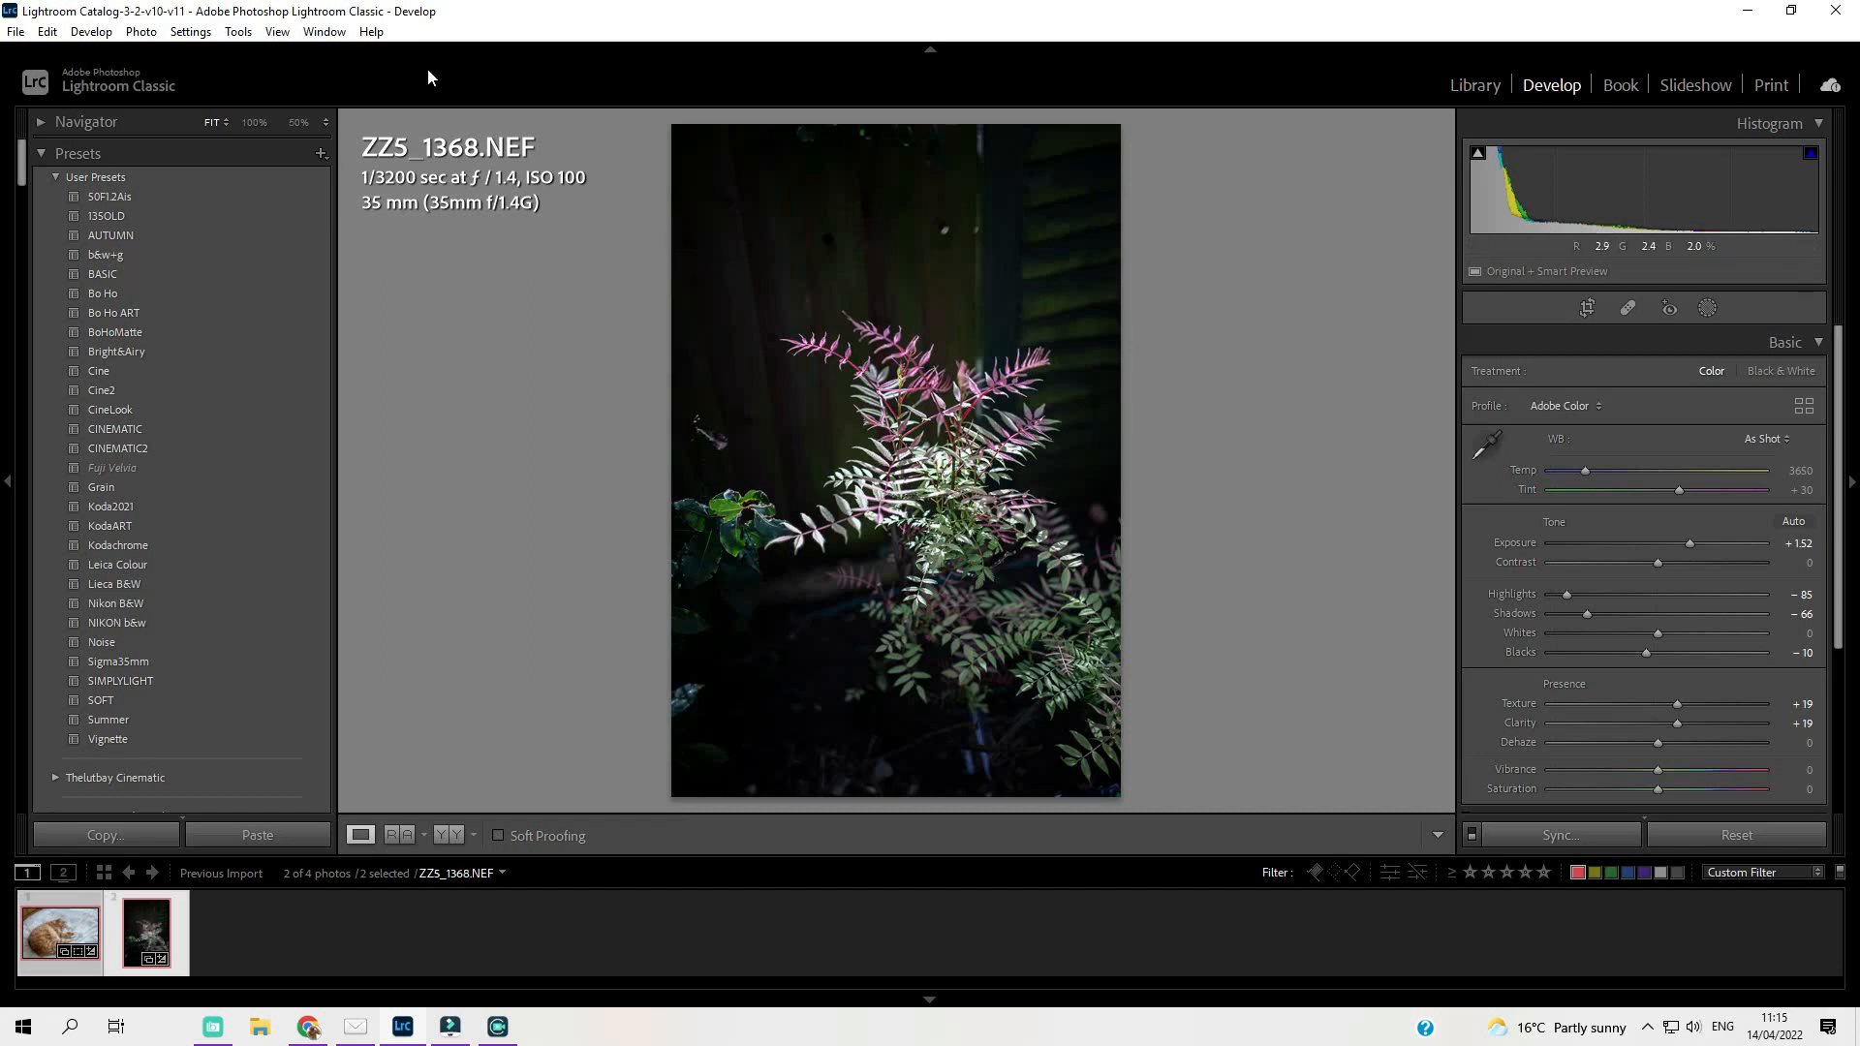
left_click(15, 31)
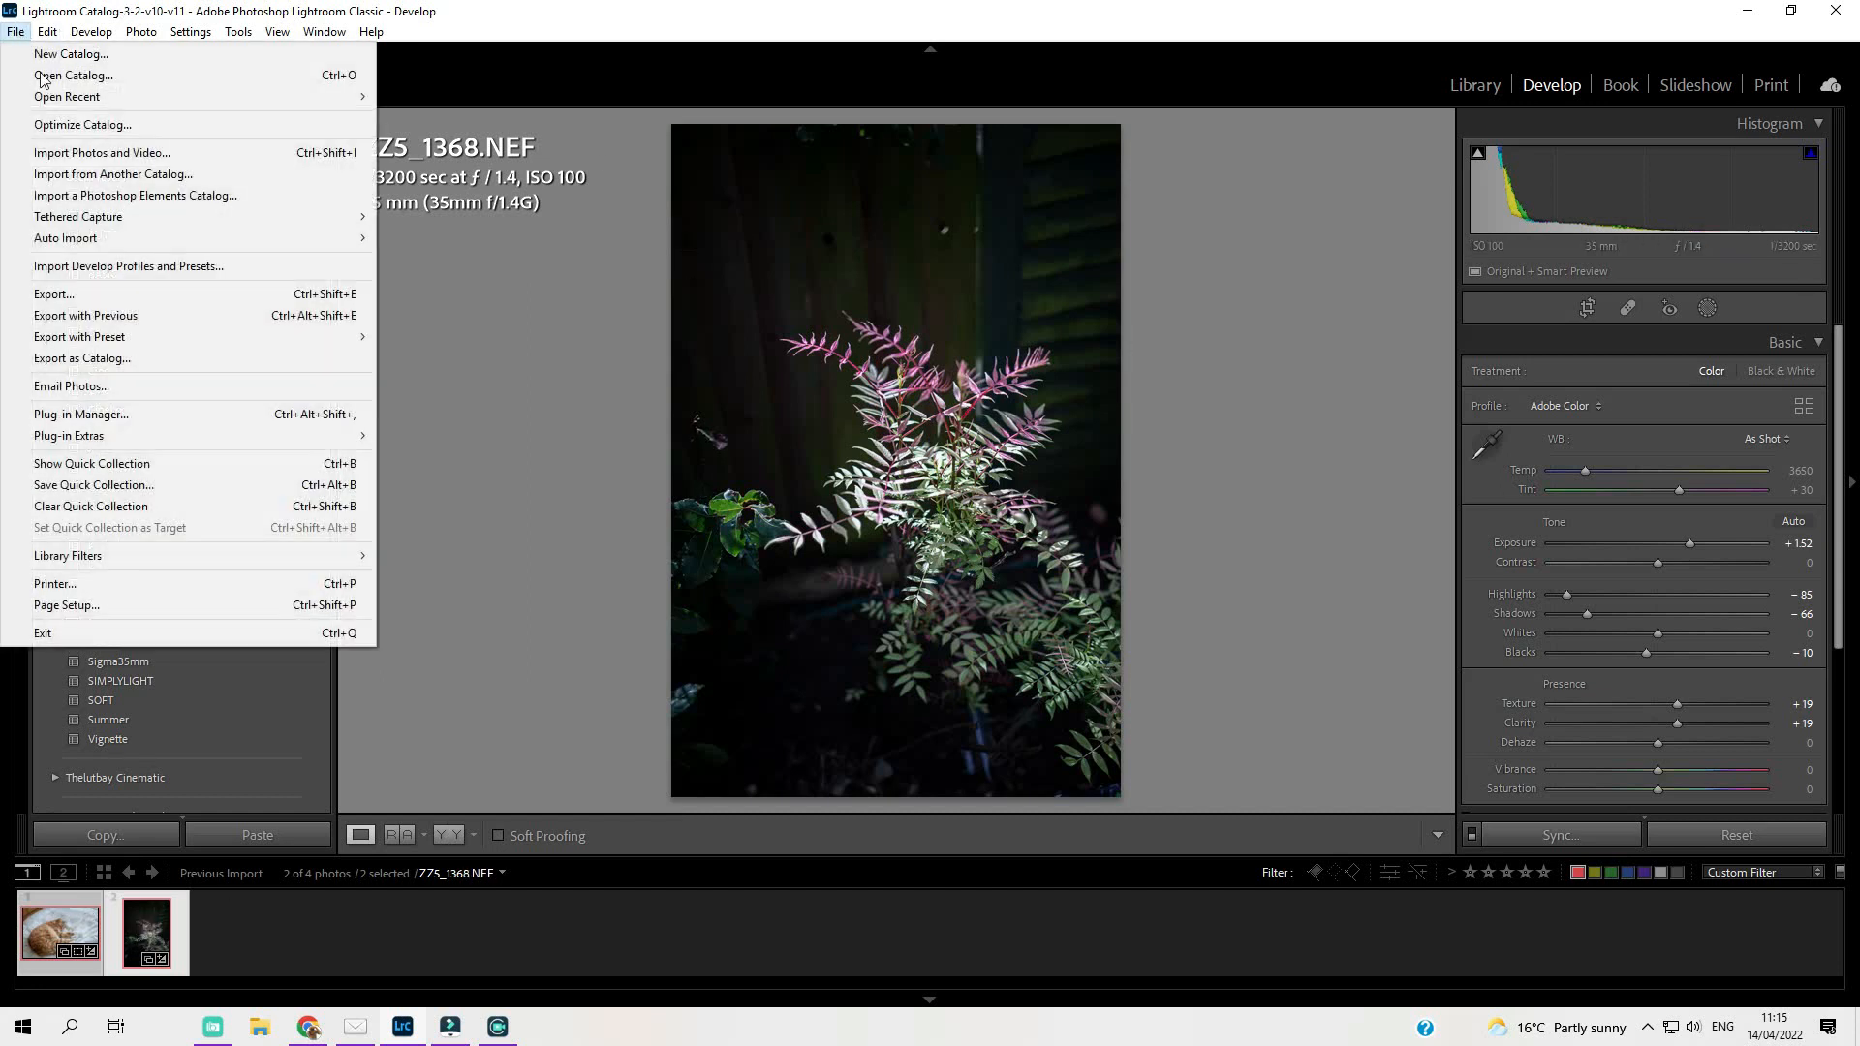
left_click(74, 293)
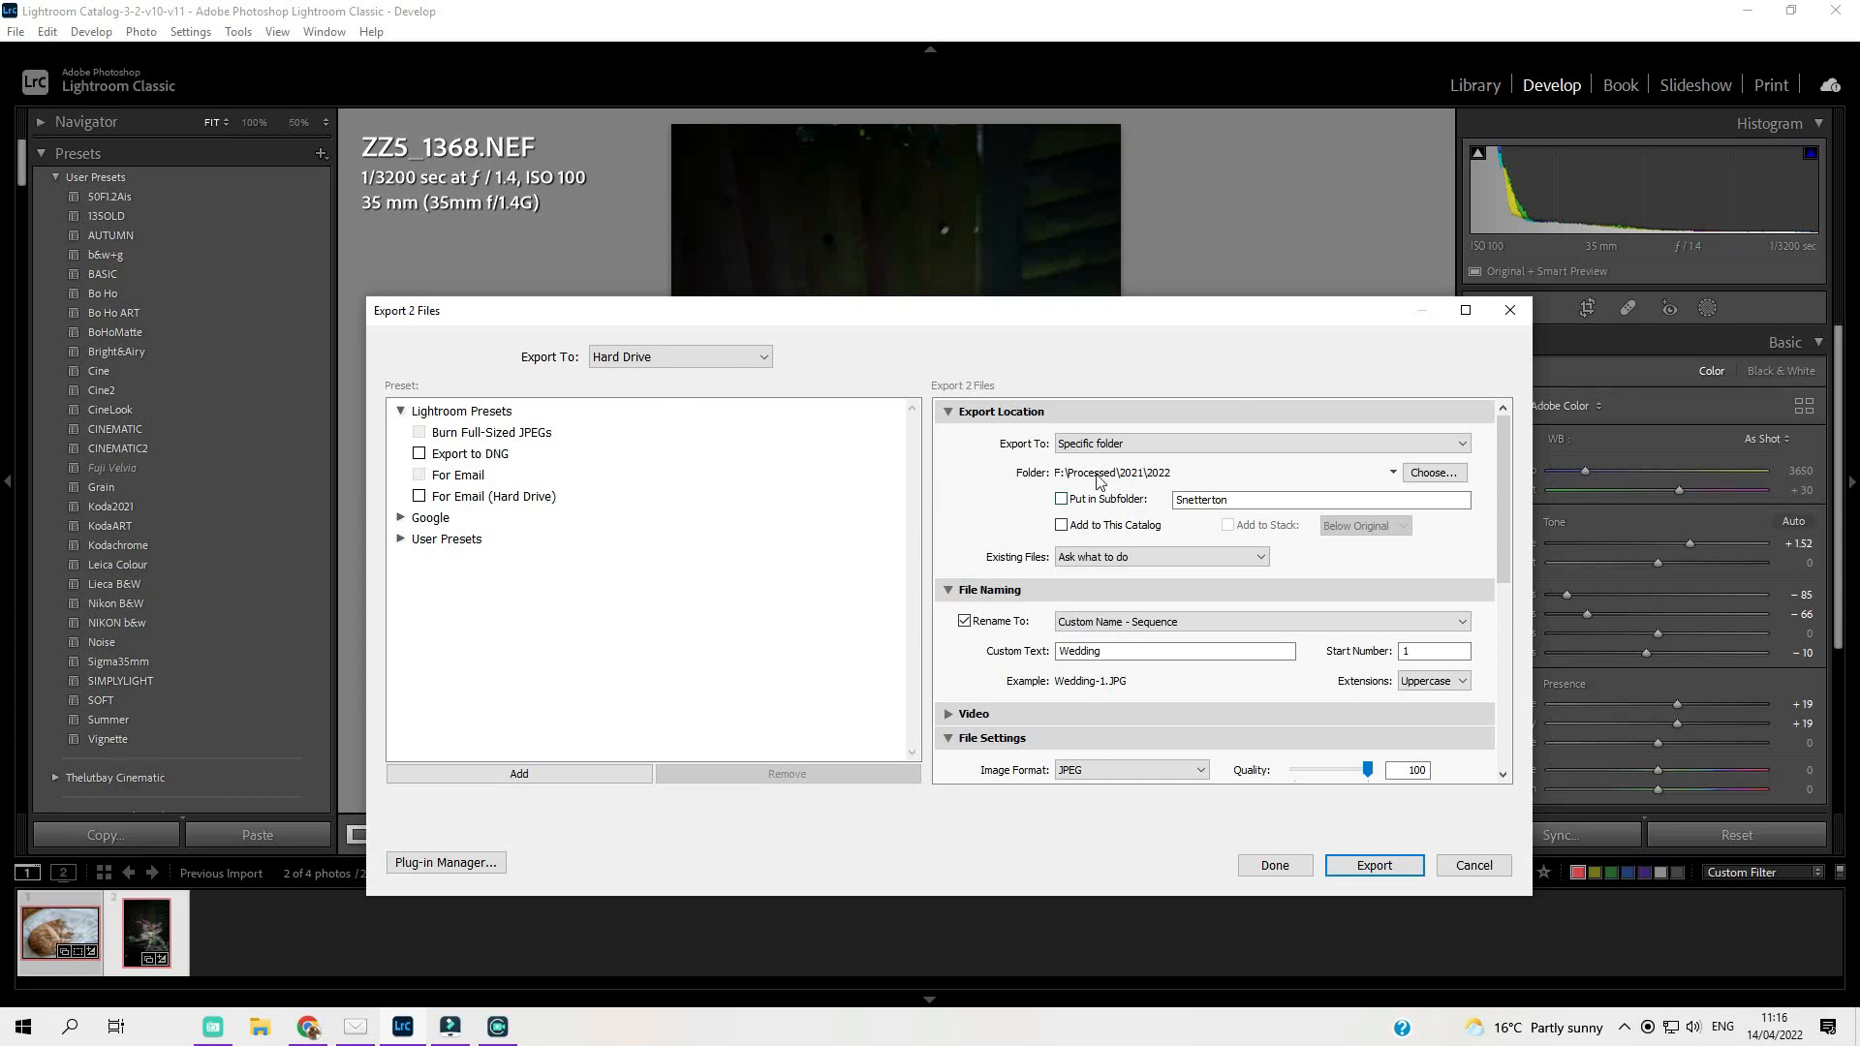
Set the export location to the specific folder F:\Processed\ART\StillLIfe.
left_click(1463, 443)
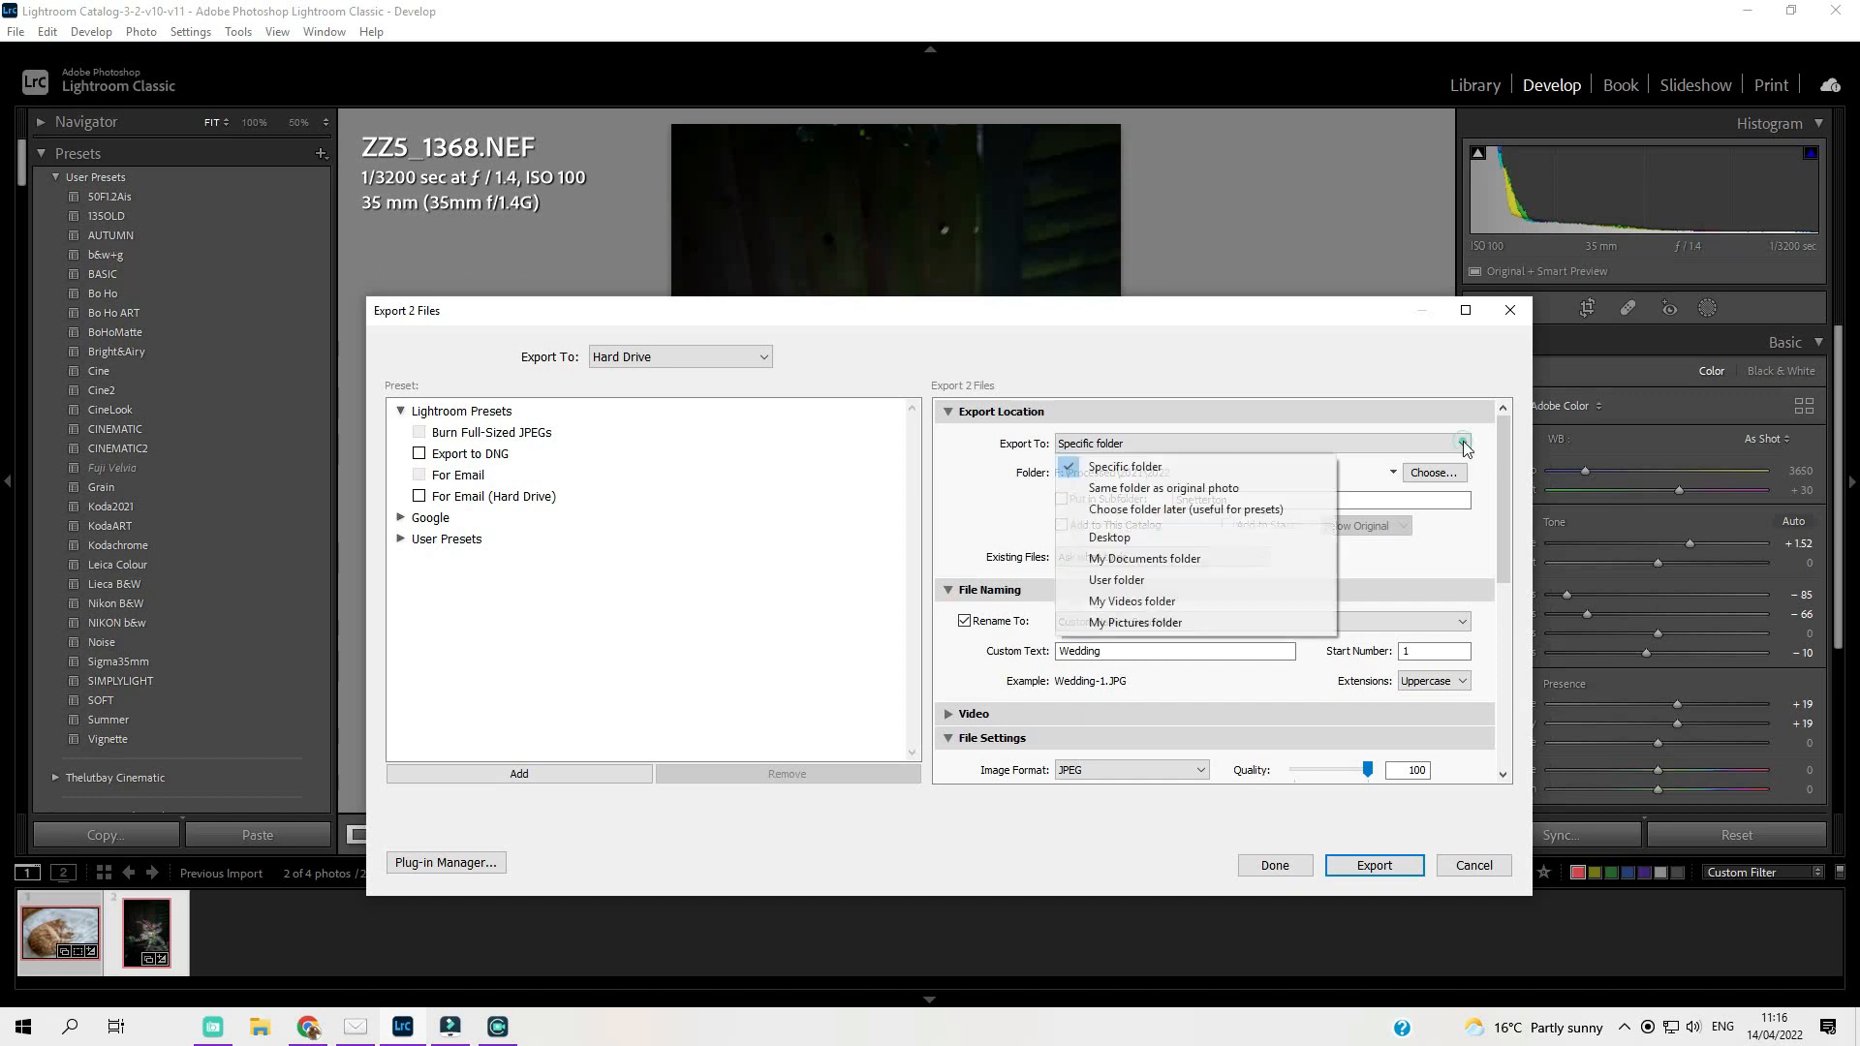
left_click(1200, 464)
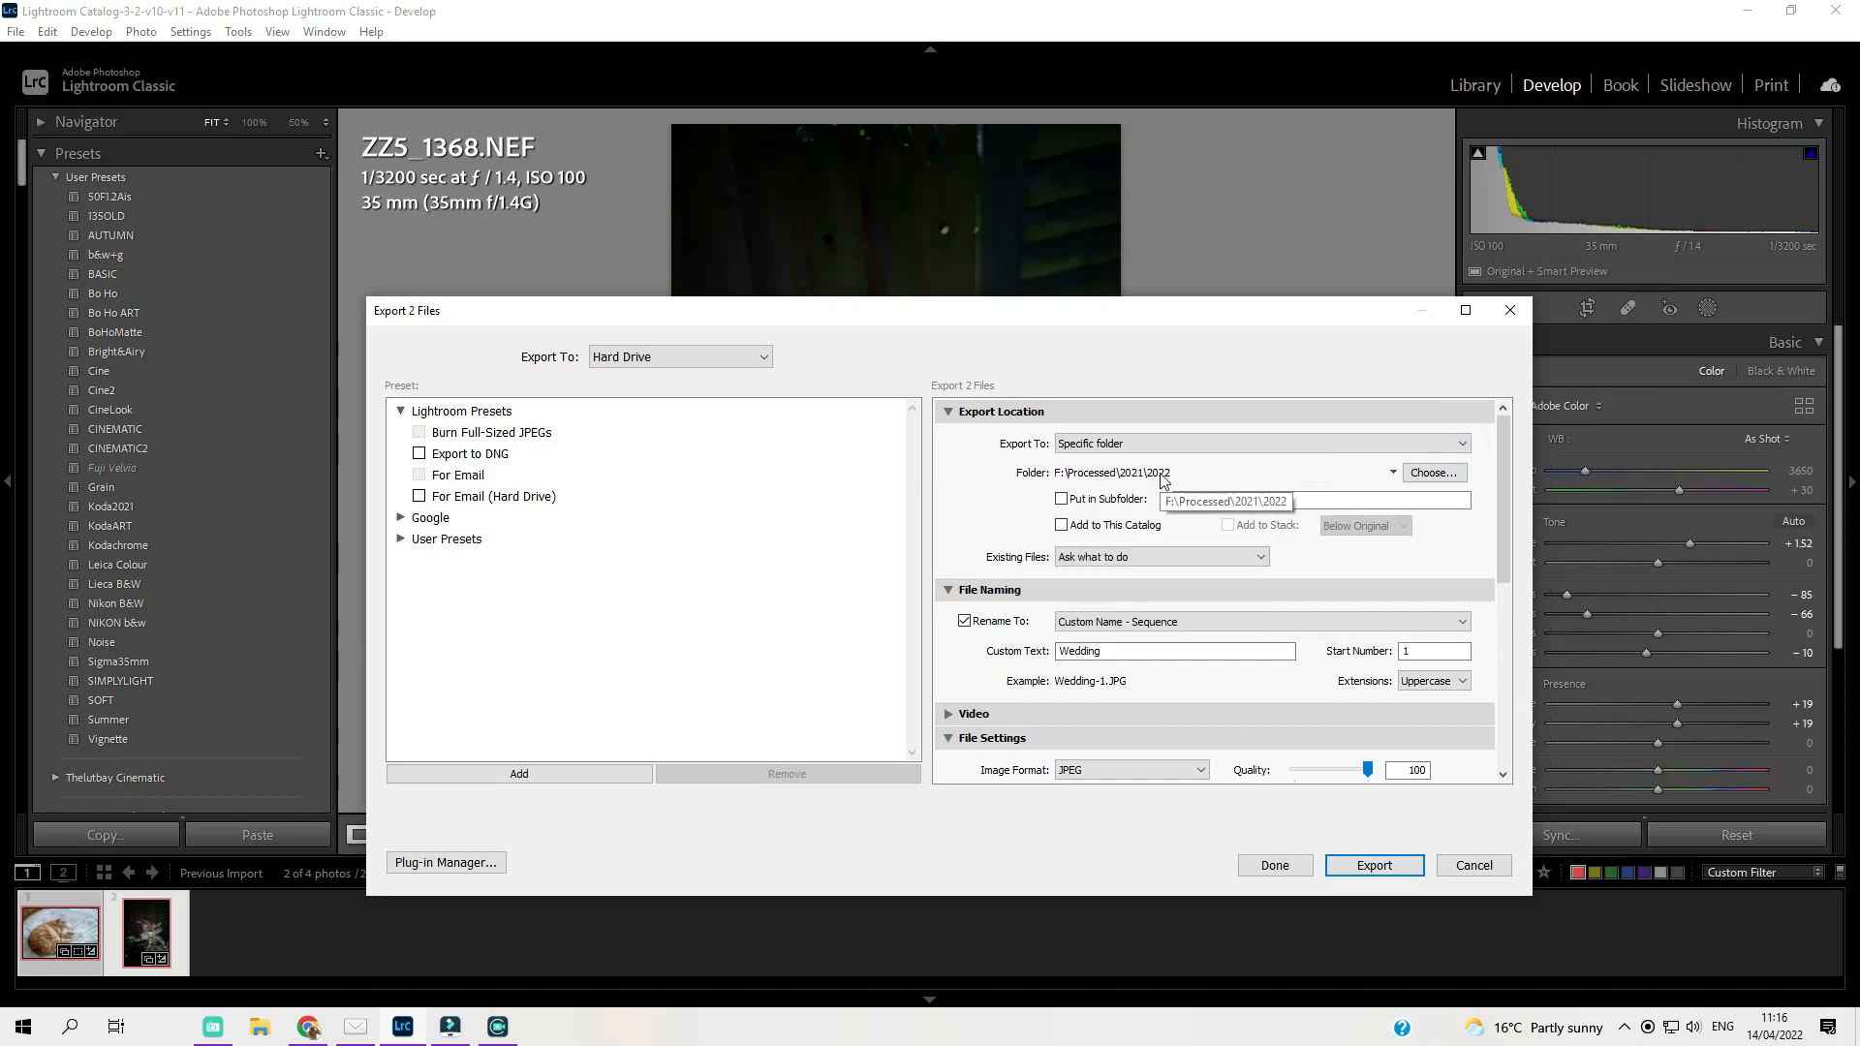
left_click(1424, 475)
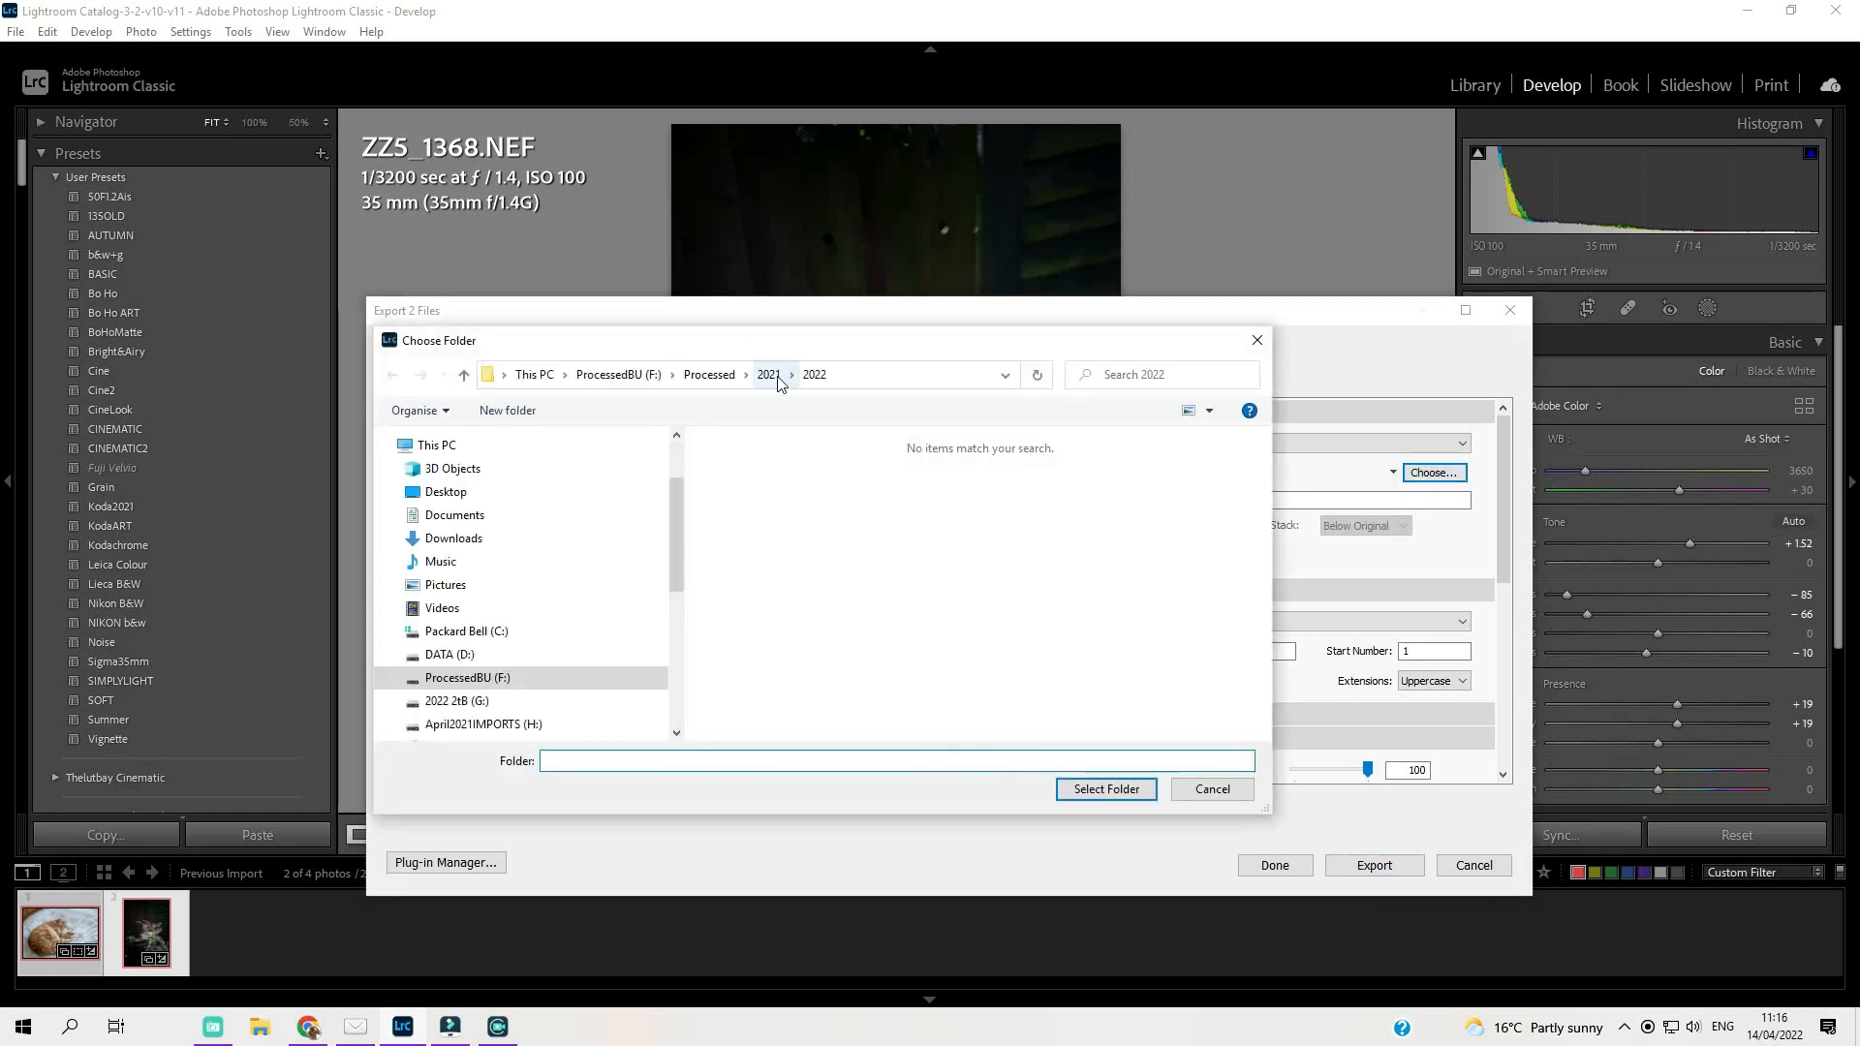
left_click(747, 379)
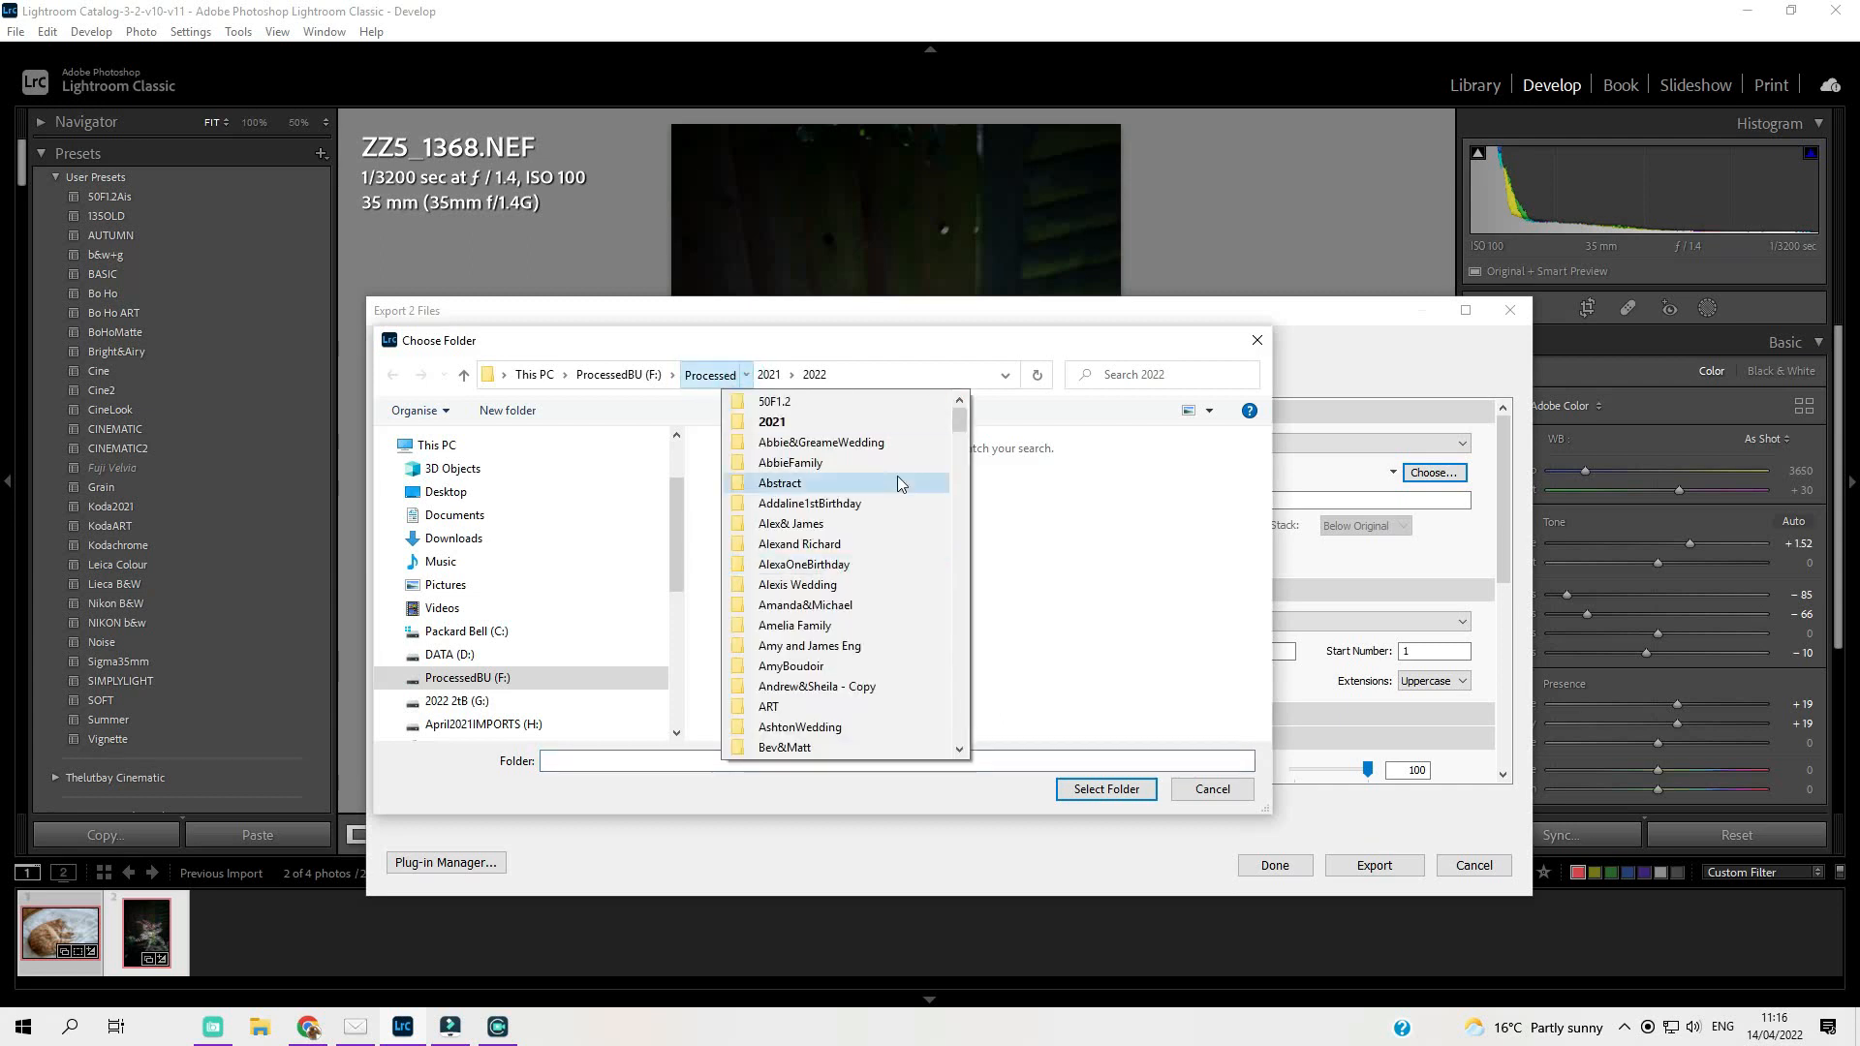
mouse_move(957, 421)
left_mouse_down()
mouse_move(956, 480)
mouse_move(951, 416)
left_mouse_up()
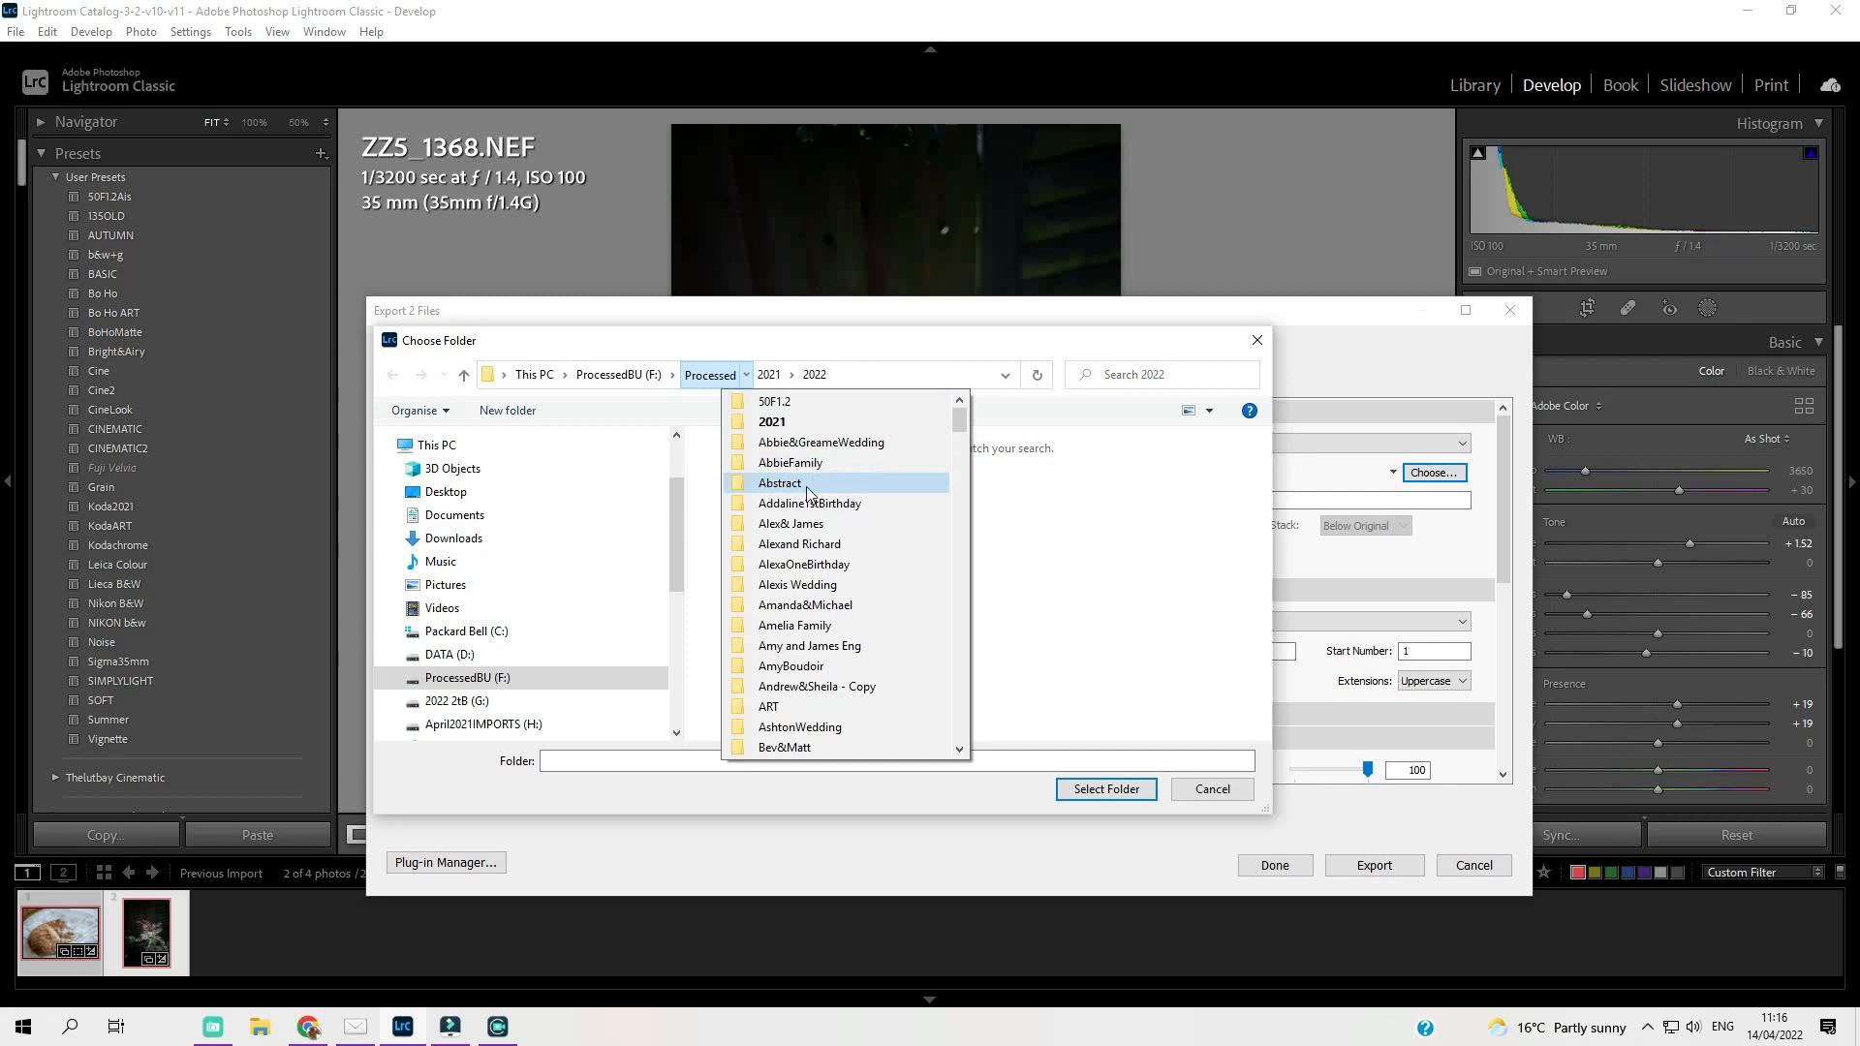
left_click(768, 706)
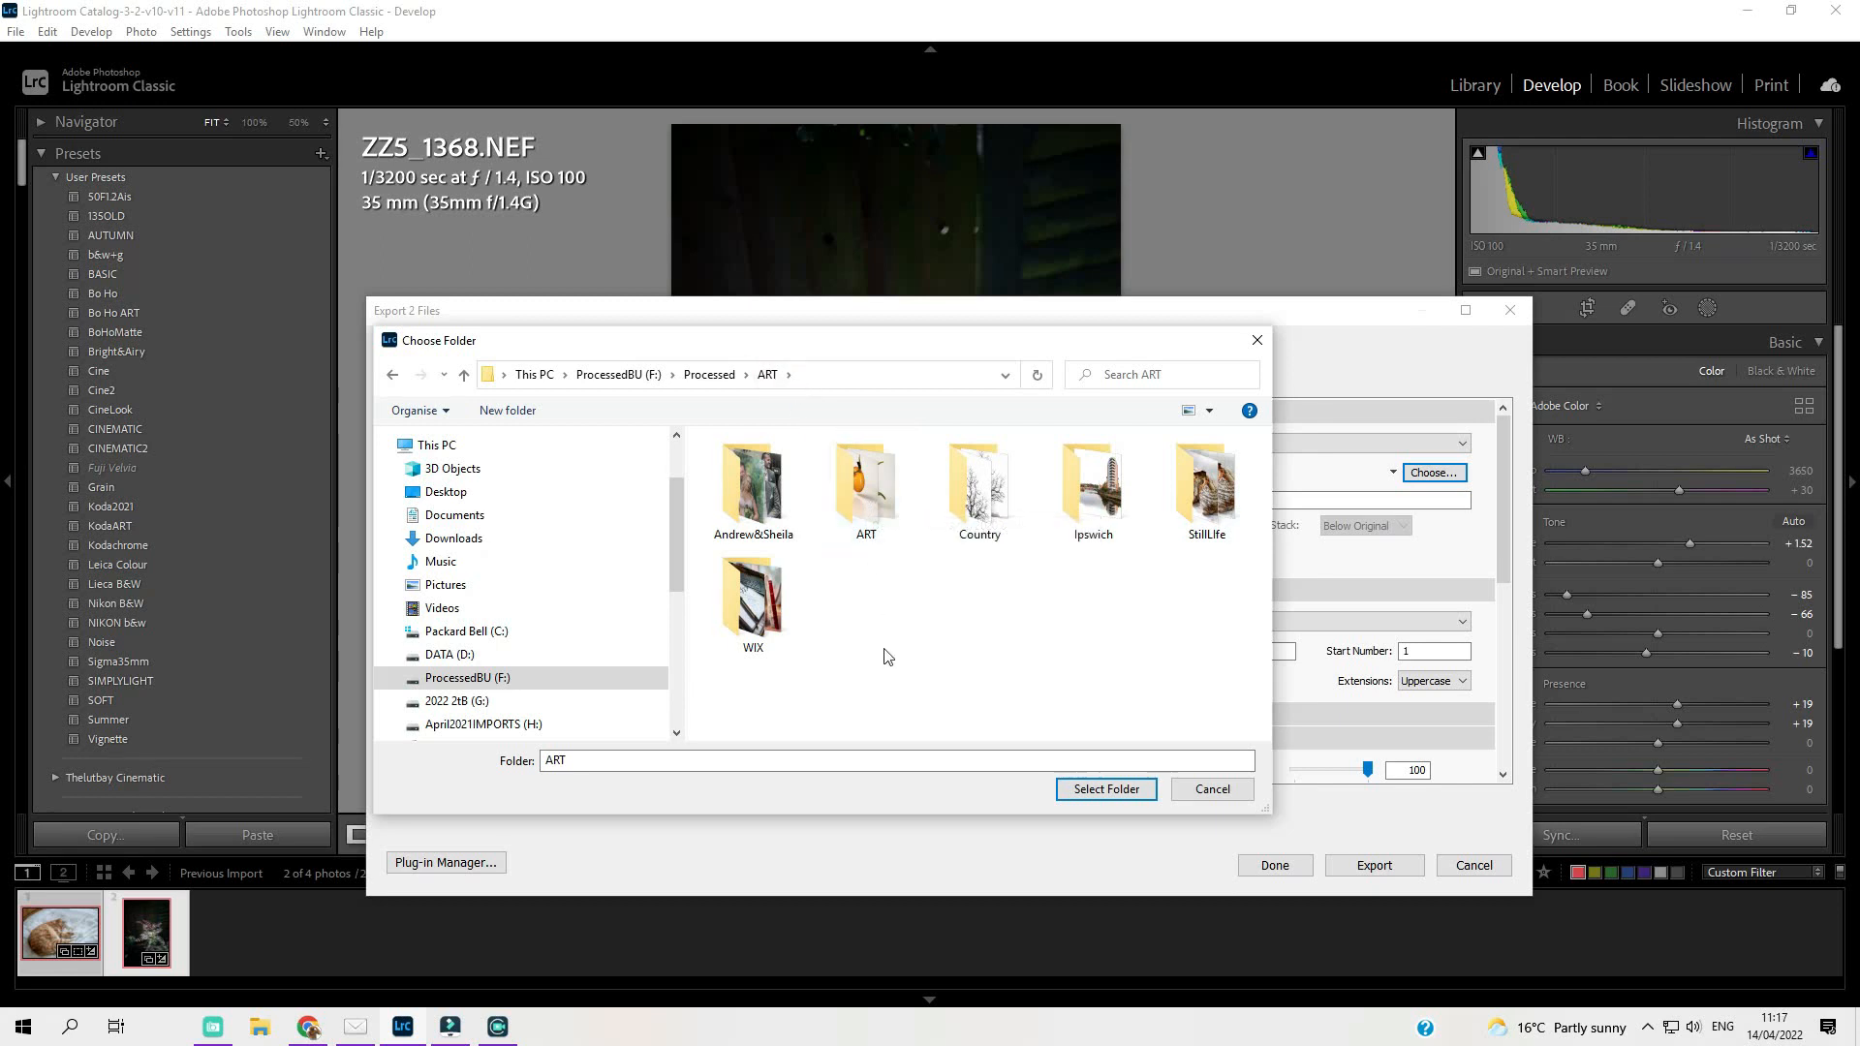
left_click(1223, 487)
left_click(1133, 789)
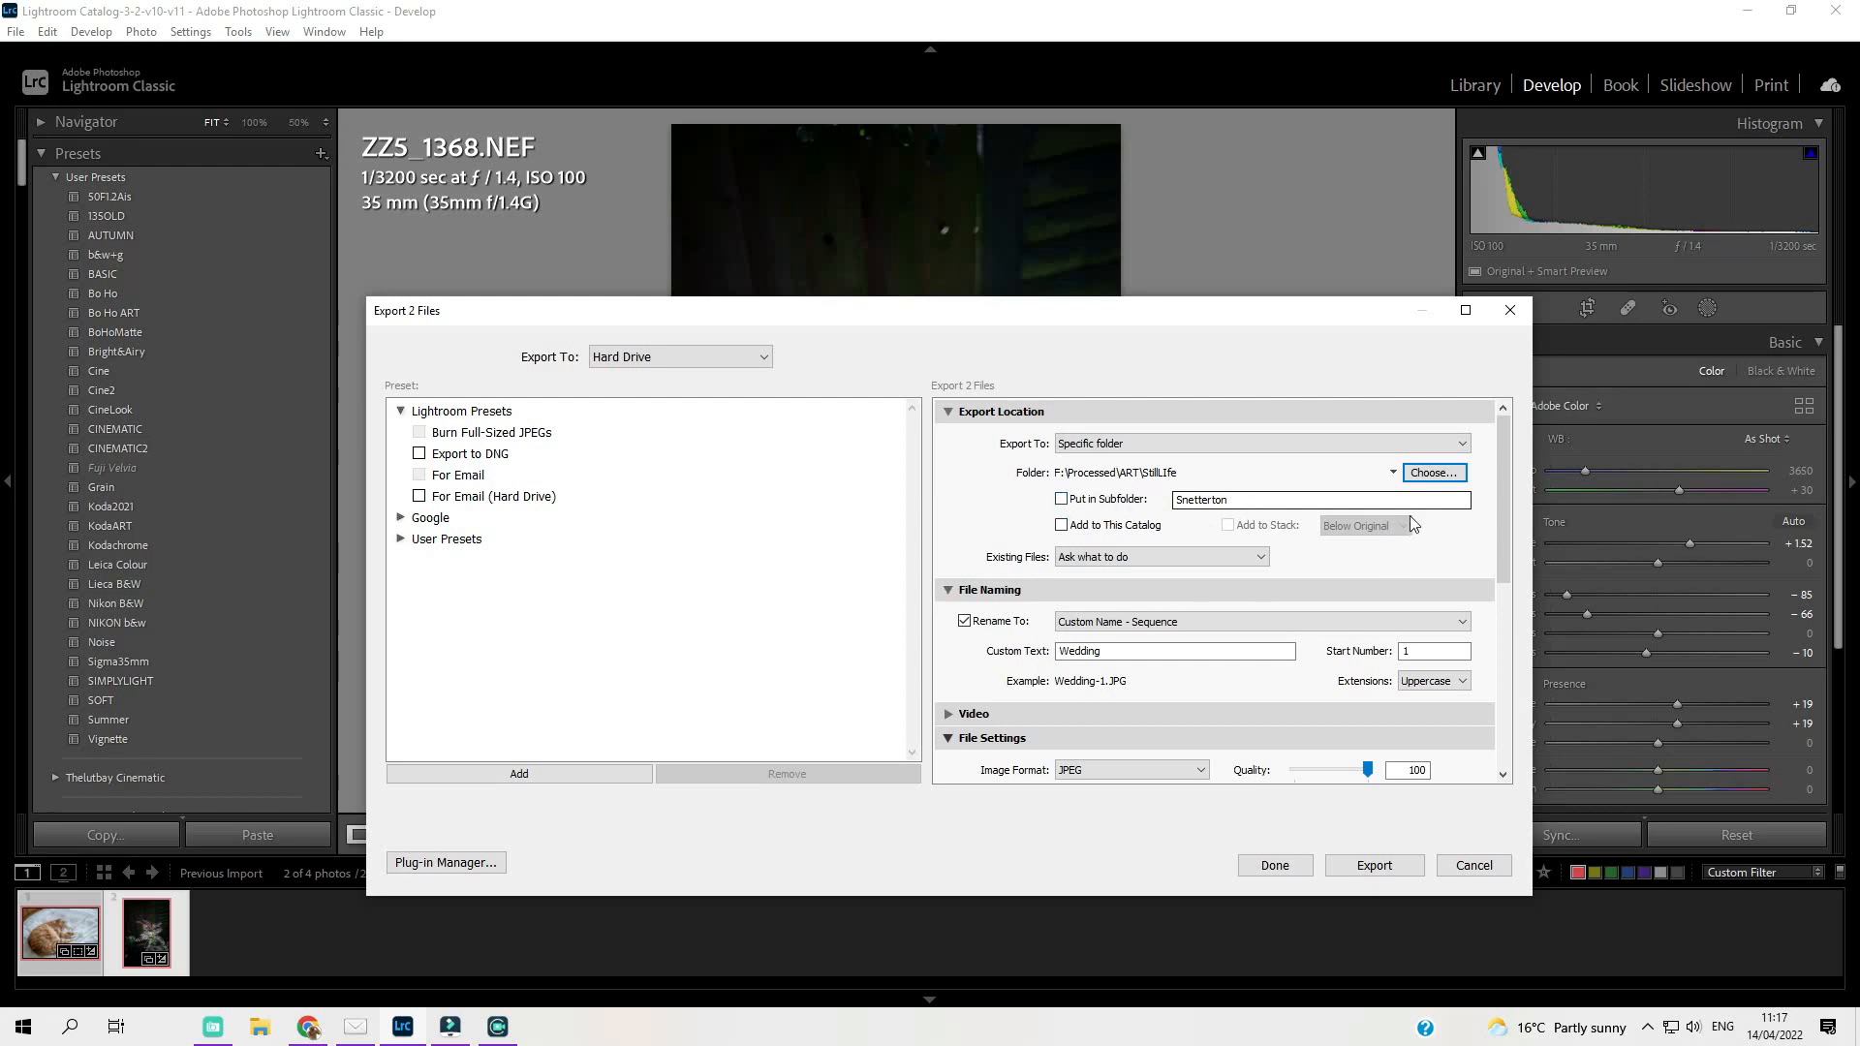
Set the custom text for the exported file names to the client's first name followed by Wedding.
left_click_drag(1507, 492, 1507, 550)
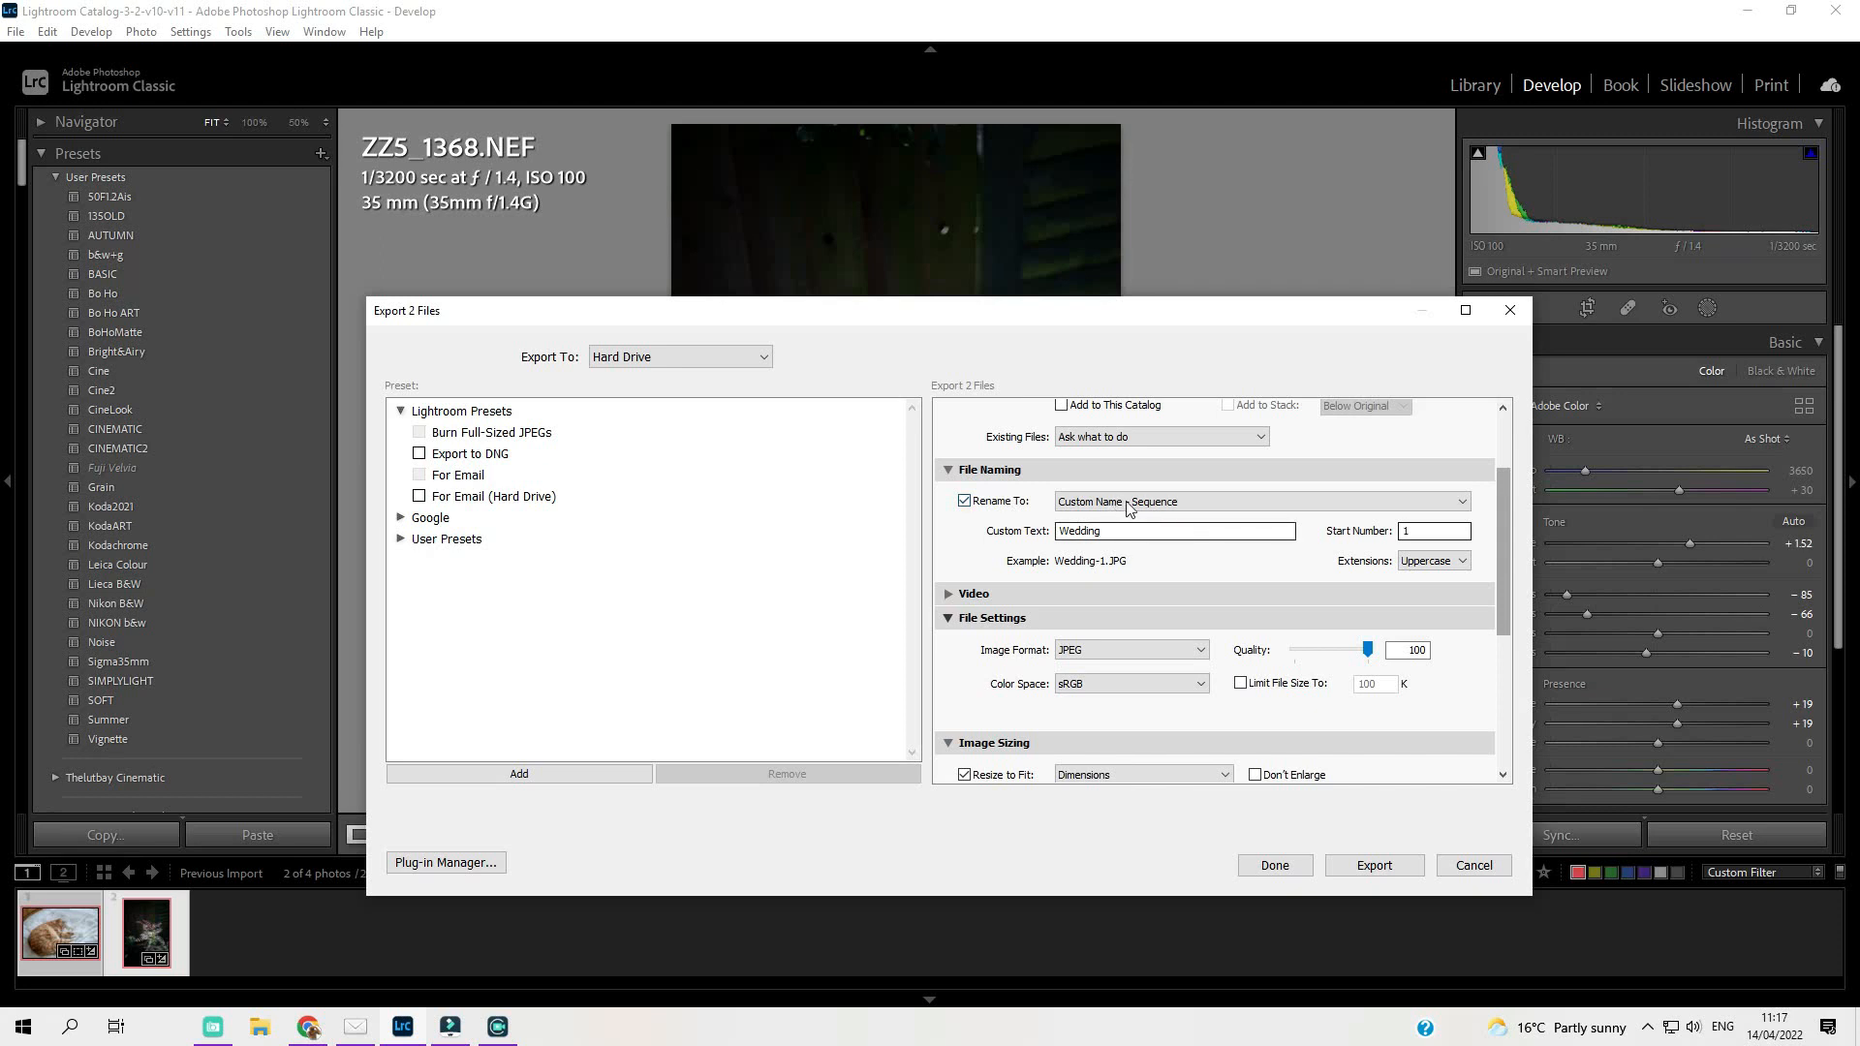
double_click(1111, 539)
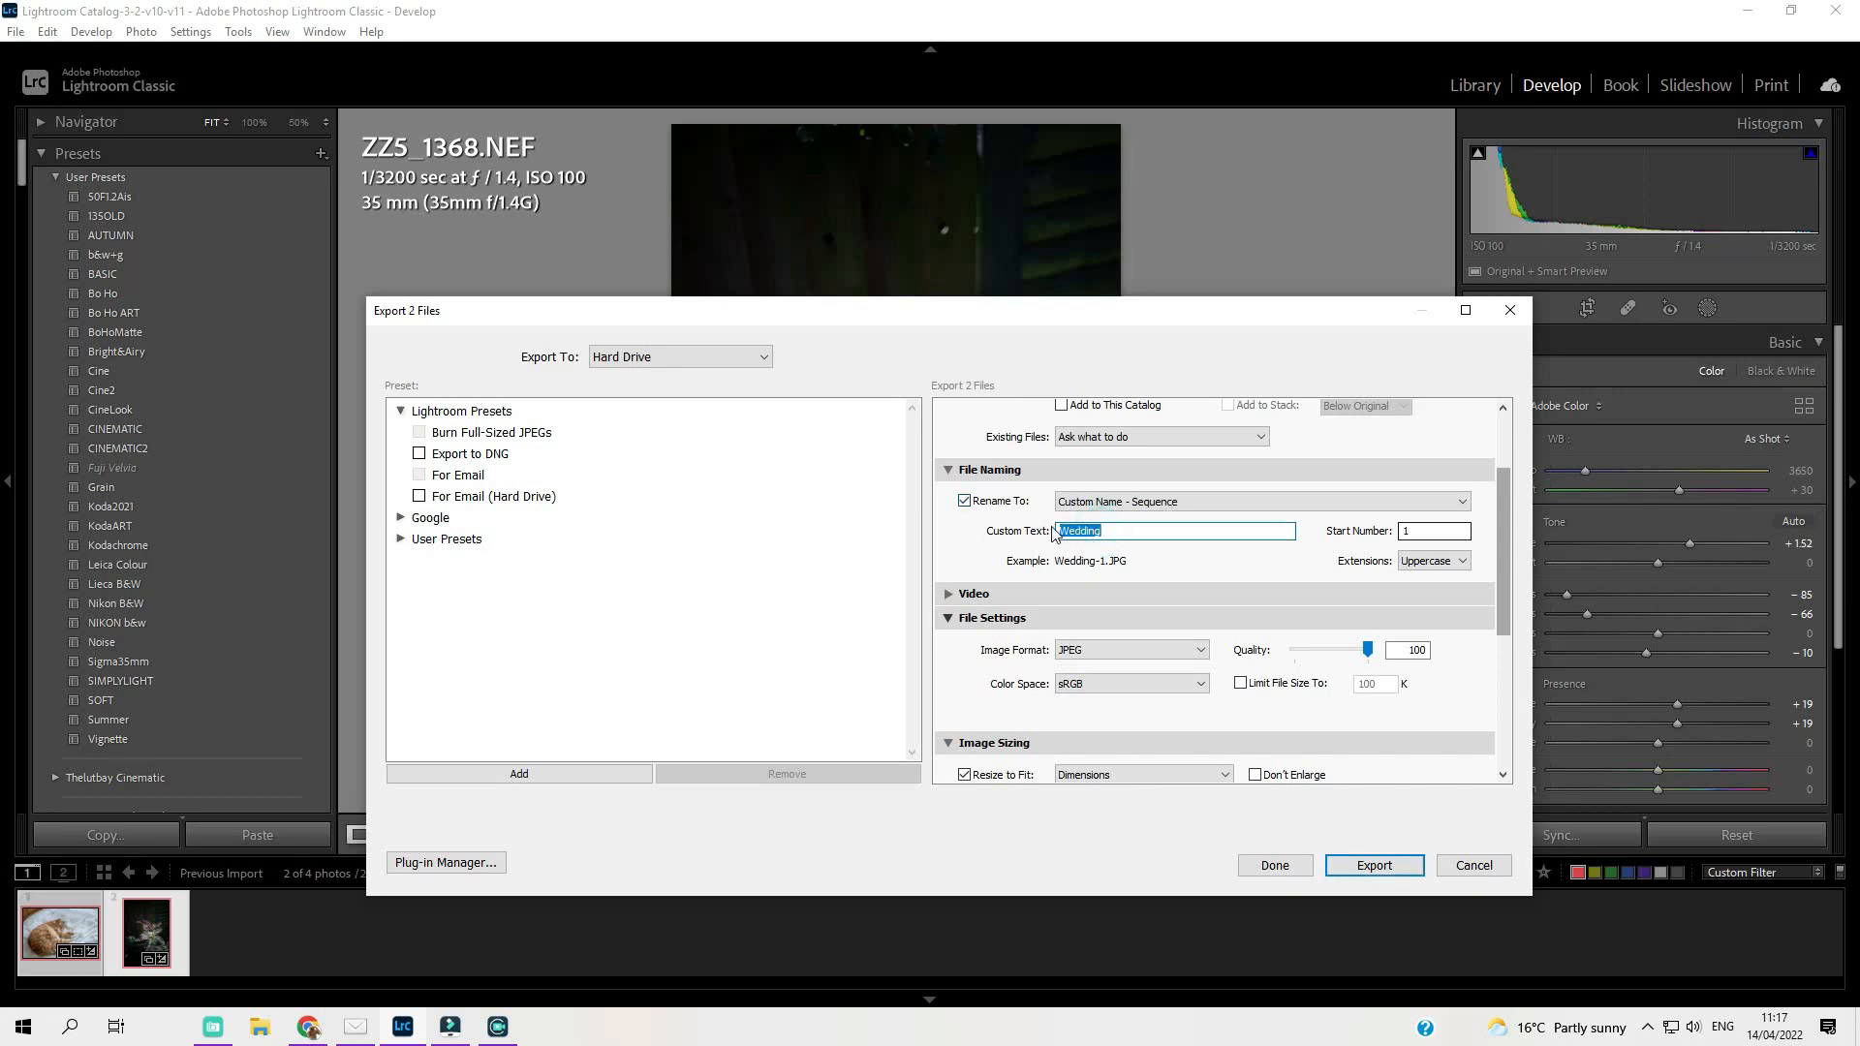
type("Maria Wedding")
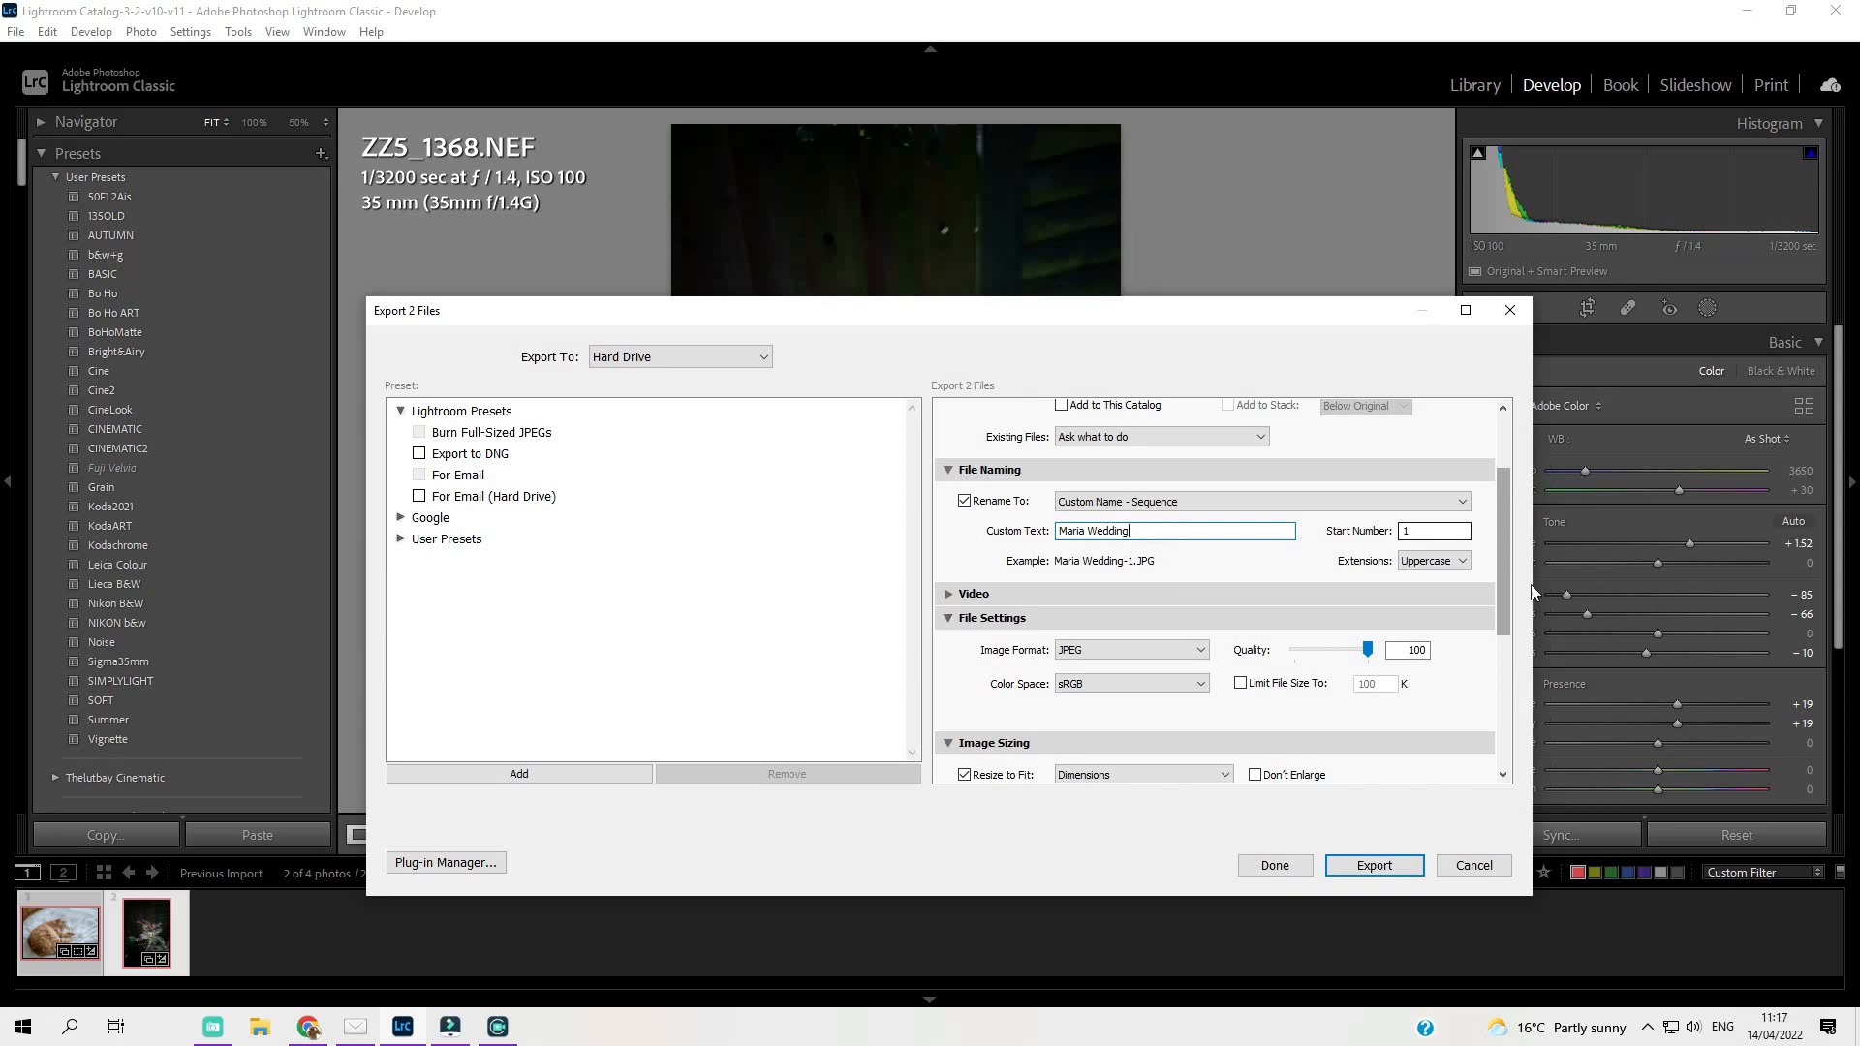
left_click_drag(1498, 574, 1503, 647)
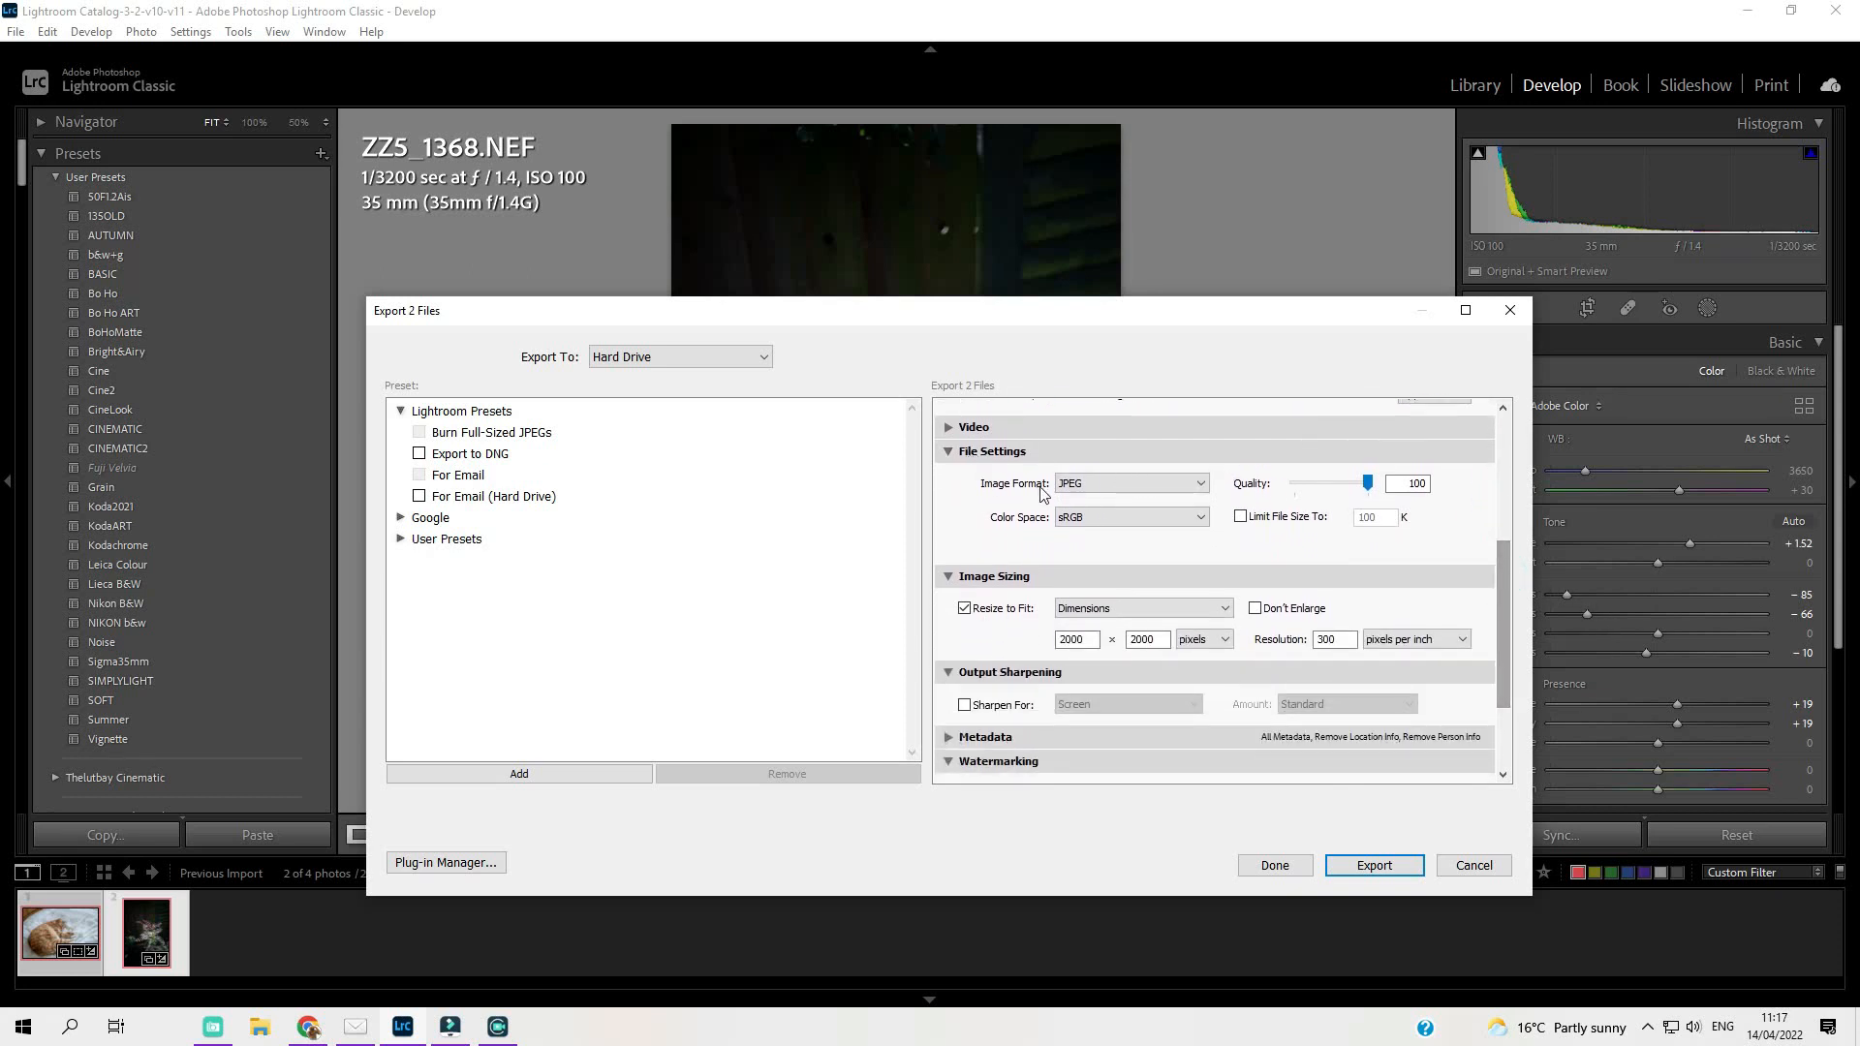
Choose JPEG as the image format for the exported files.
left_click(1202, 483)
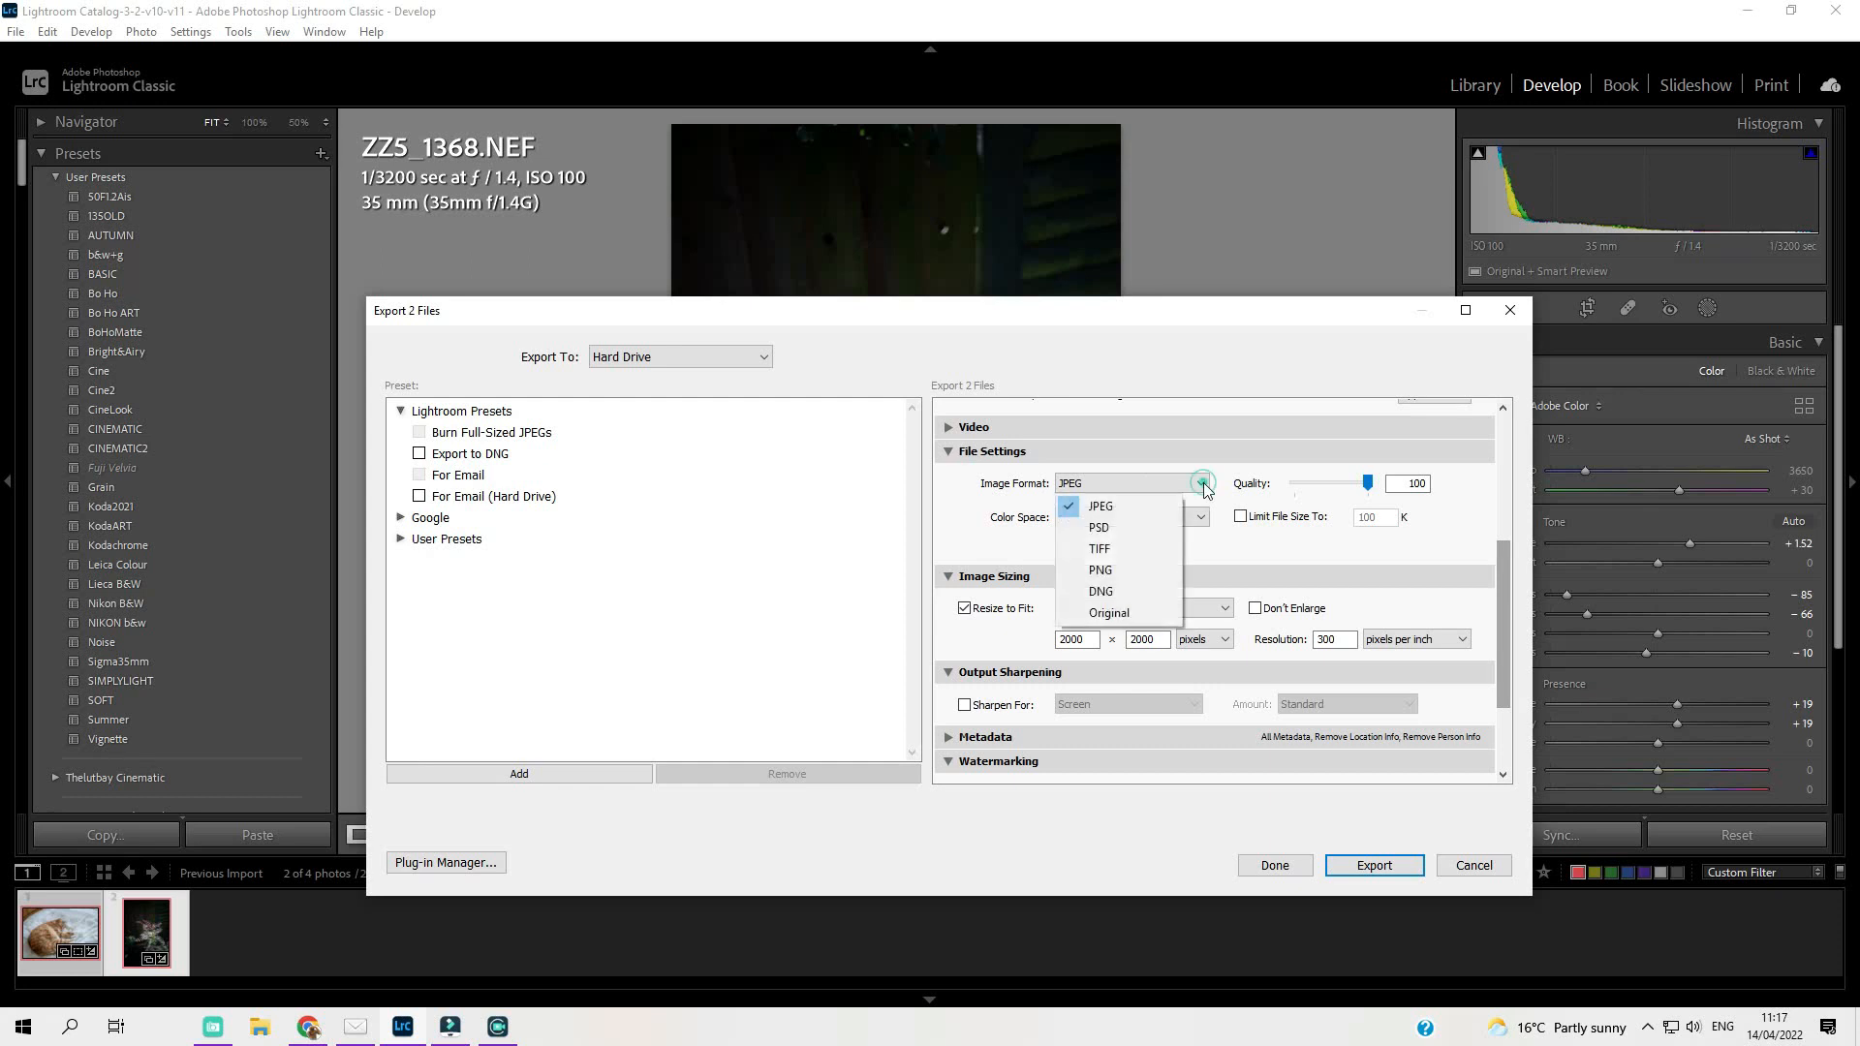
left_click(1124, 508)
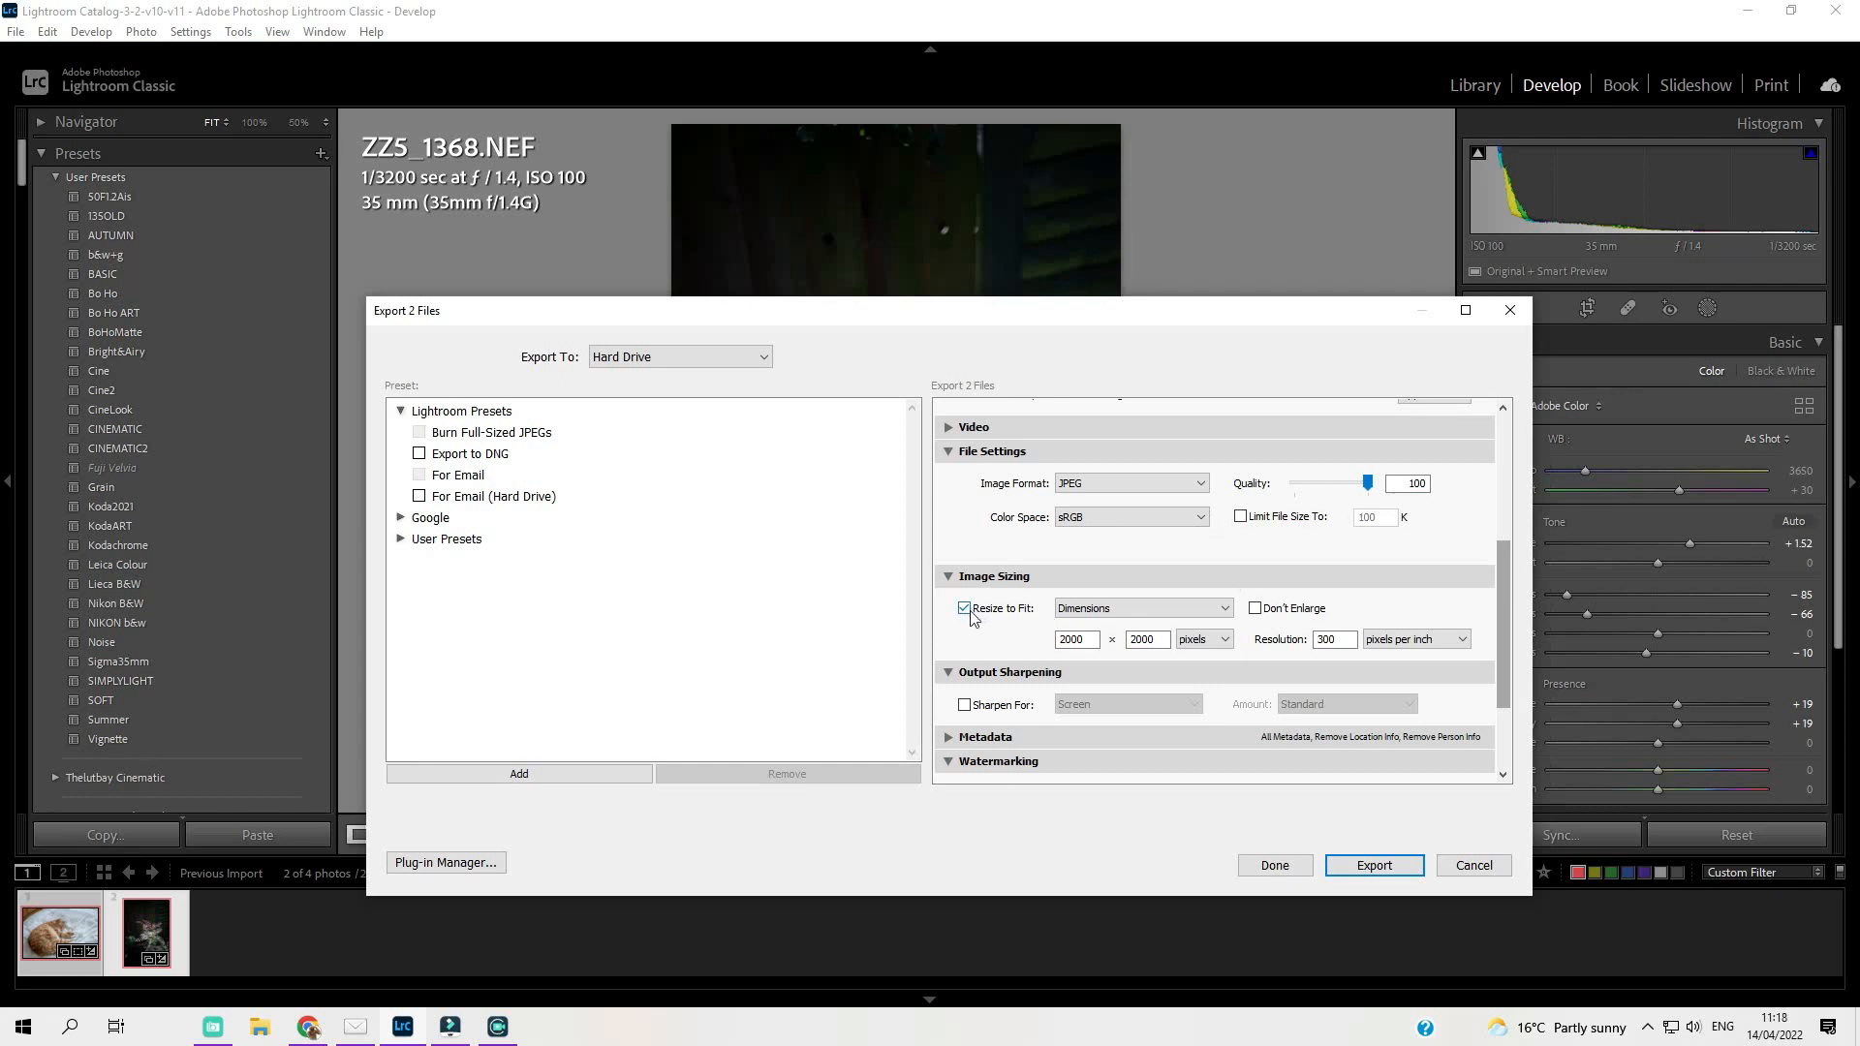
Set the export to resize to 1200 x 1200 pixels at a resolution of 150 pixels per inch.
left_click_drag(1504, 608, 1502, 646)
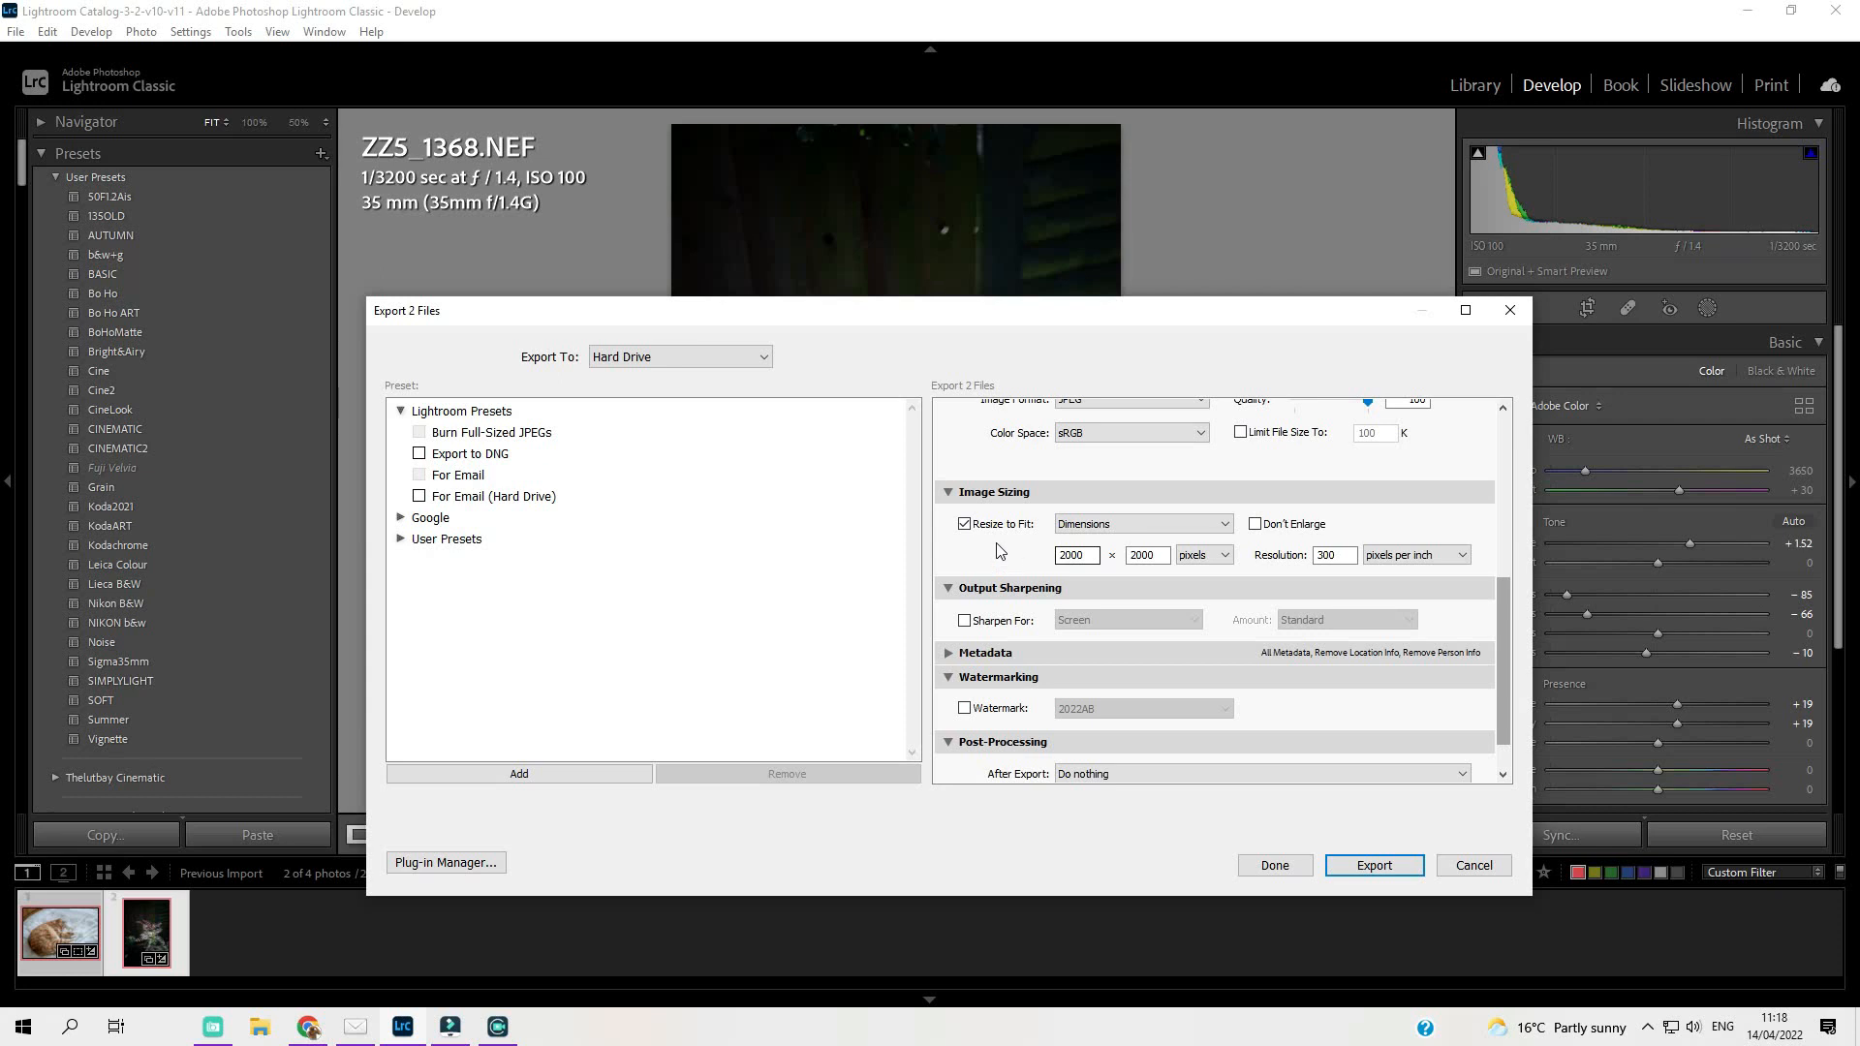
double_click(1075, 556)
type("12")
double_click(1159, 549)
type("12")
left_click(1341, 554)
type("150")
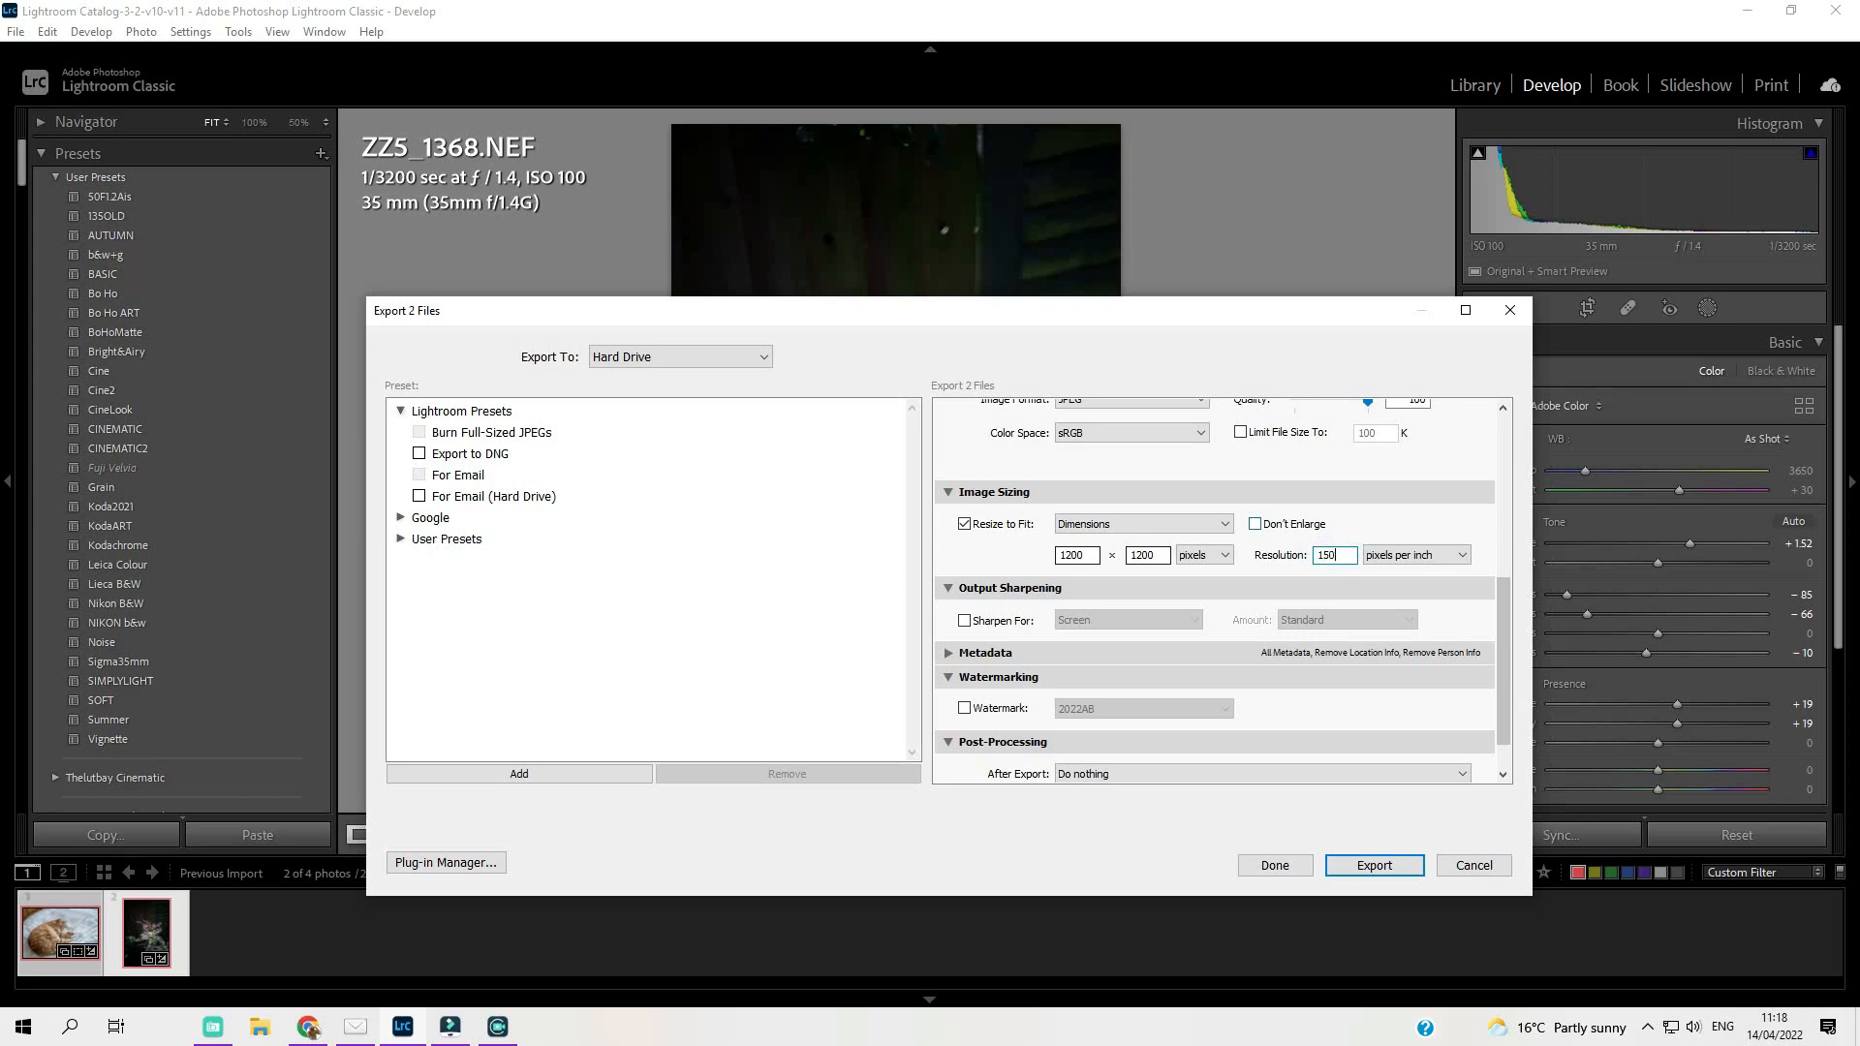
Turn off Resize to Fit for the export and set the resolution back to 300 pixels per inch.
left_click(1434, 527)
key("ctrl+z")
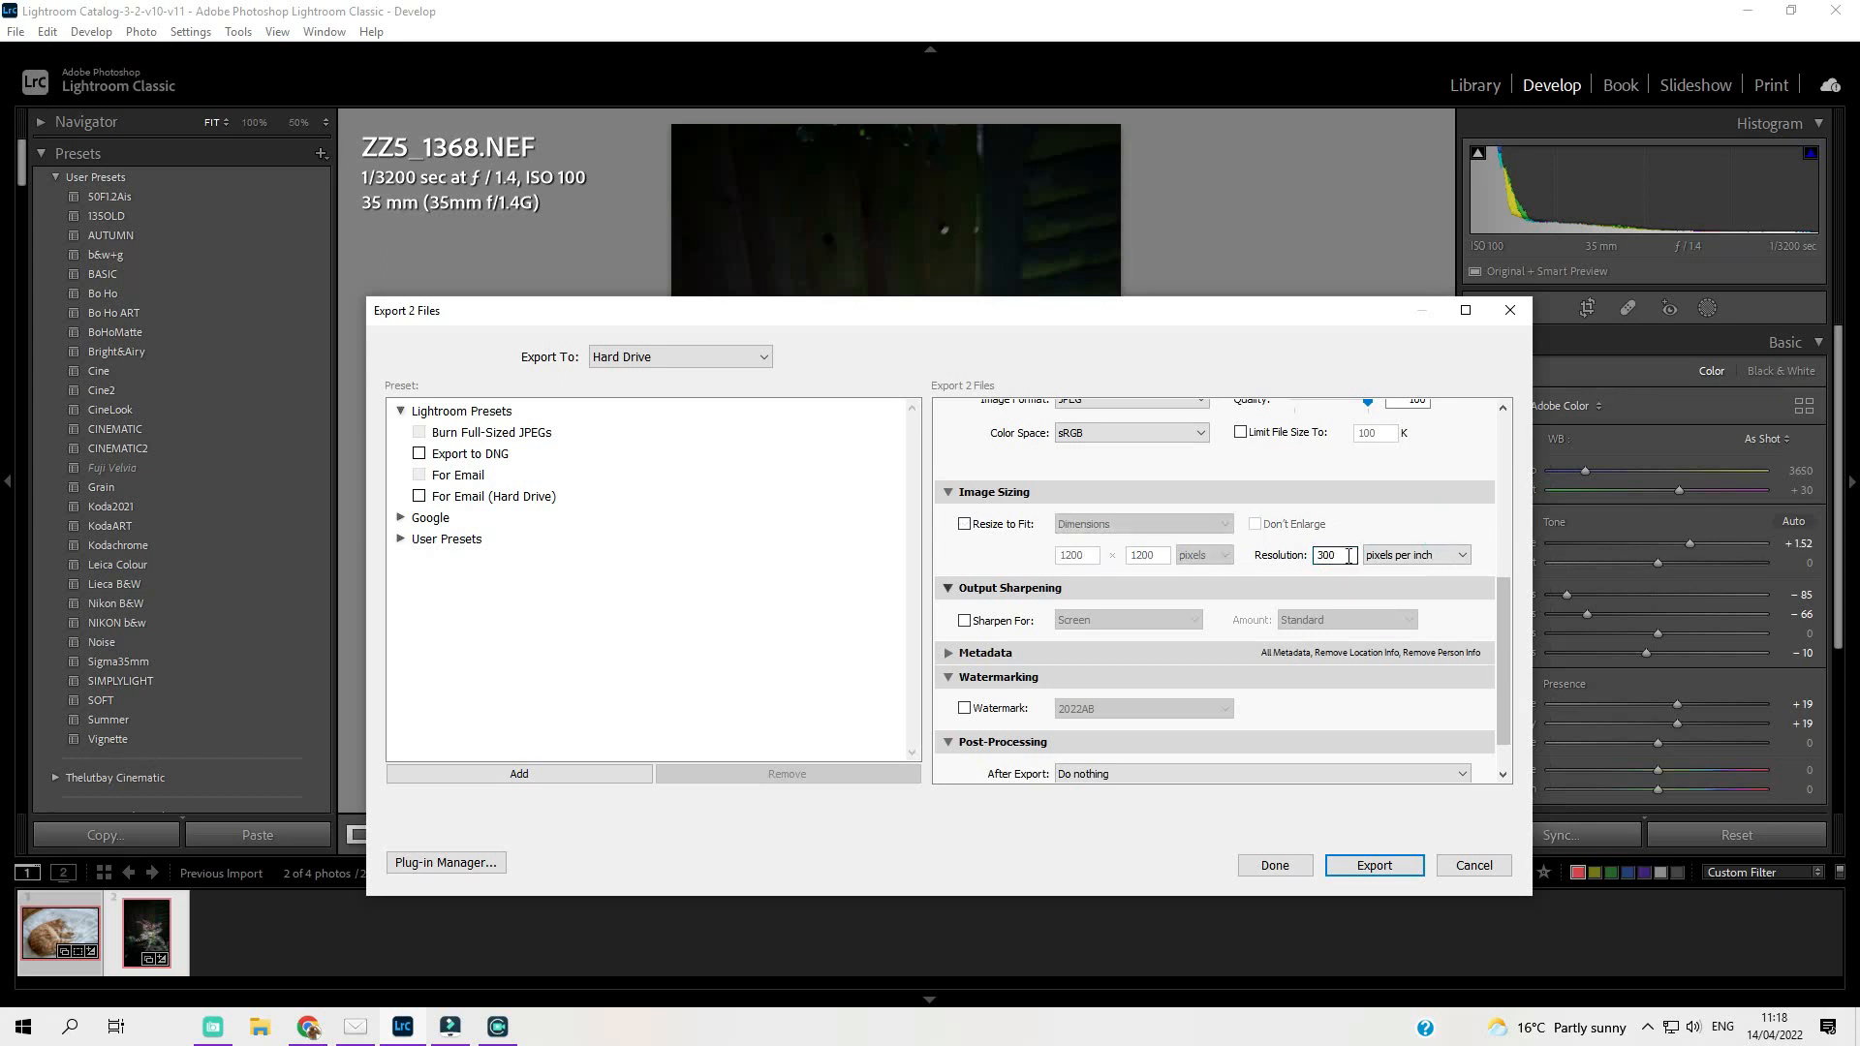
Enable the 2022AB watermark and export the two photos.
scroll(1065, 630, "down", 1)
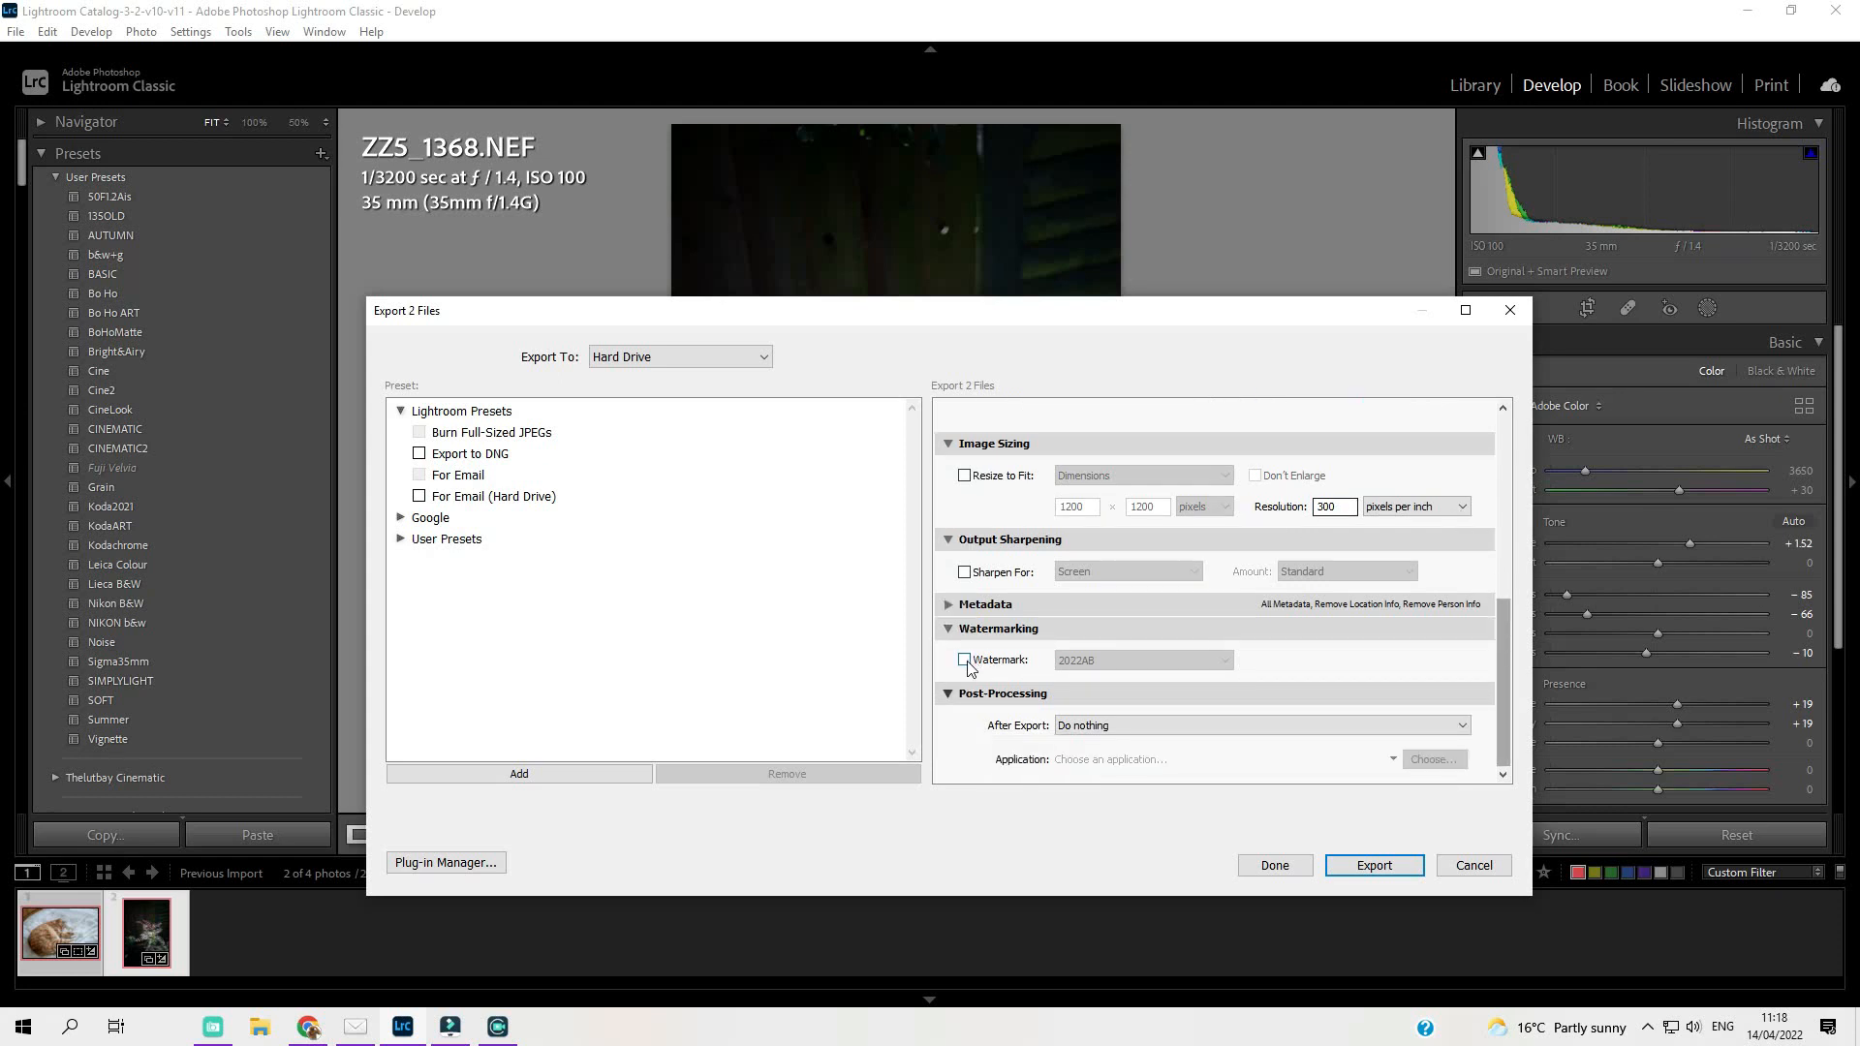
left_click(966, 661)
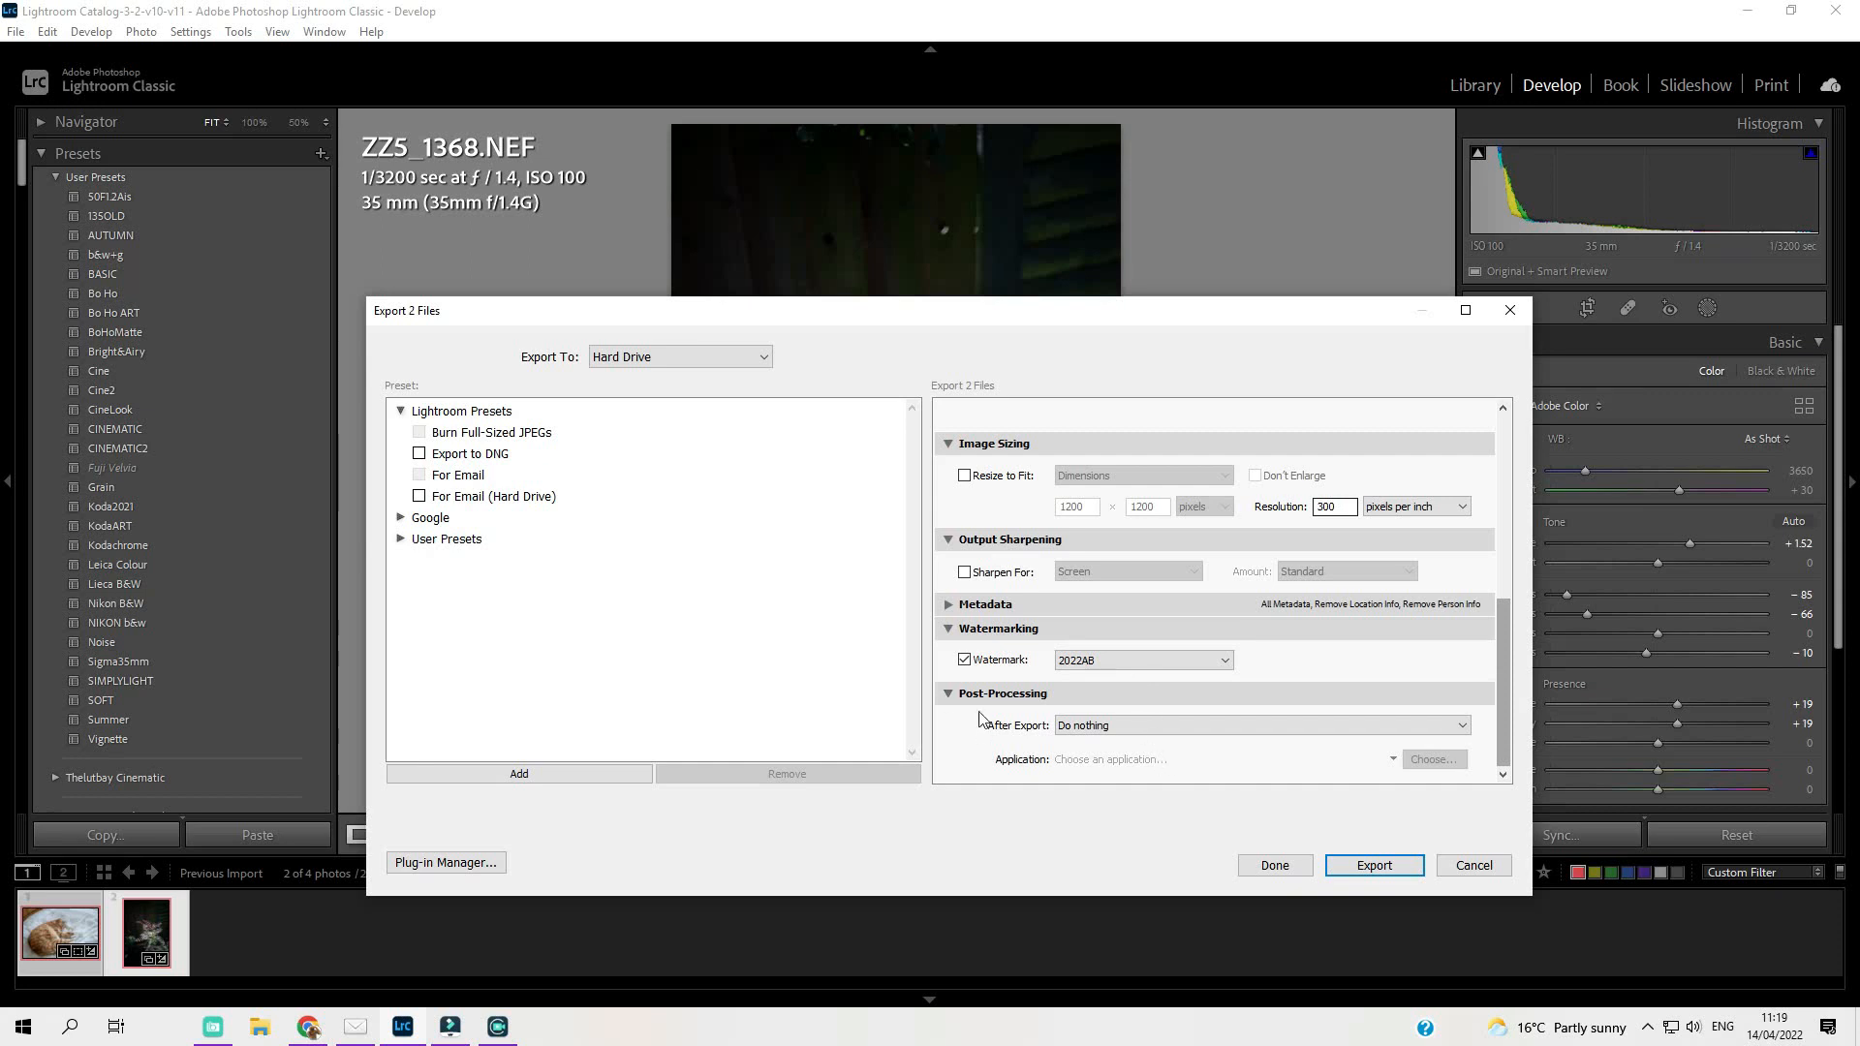
left_click(1401, 874)
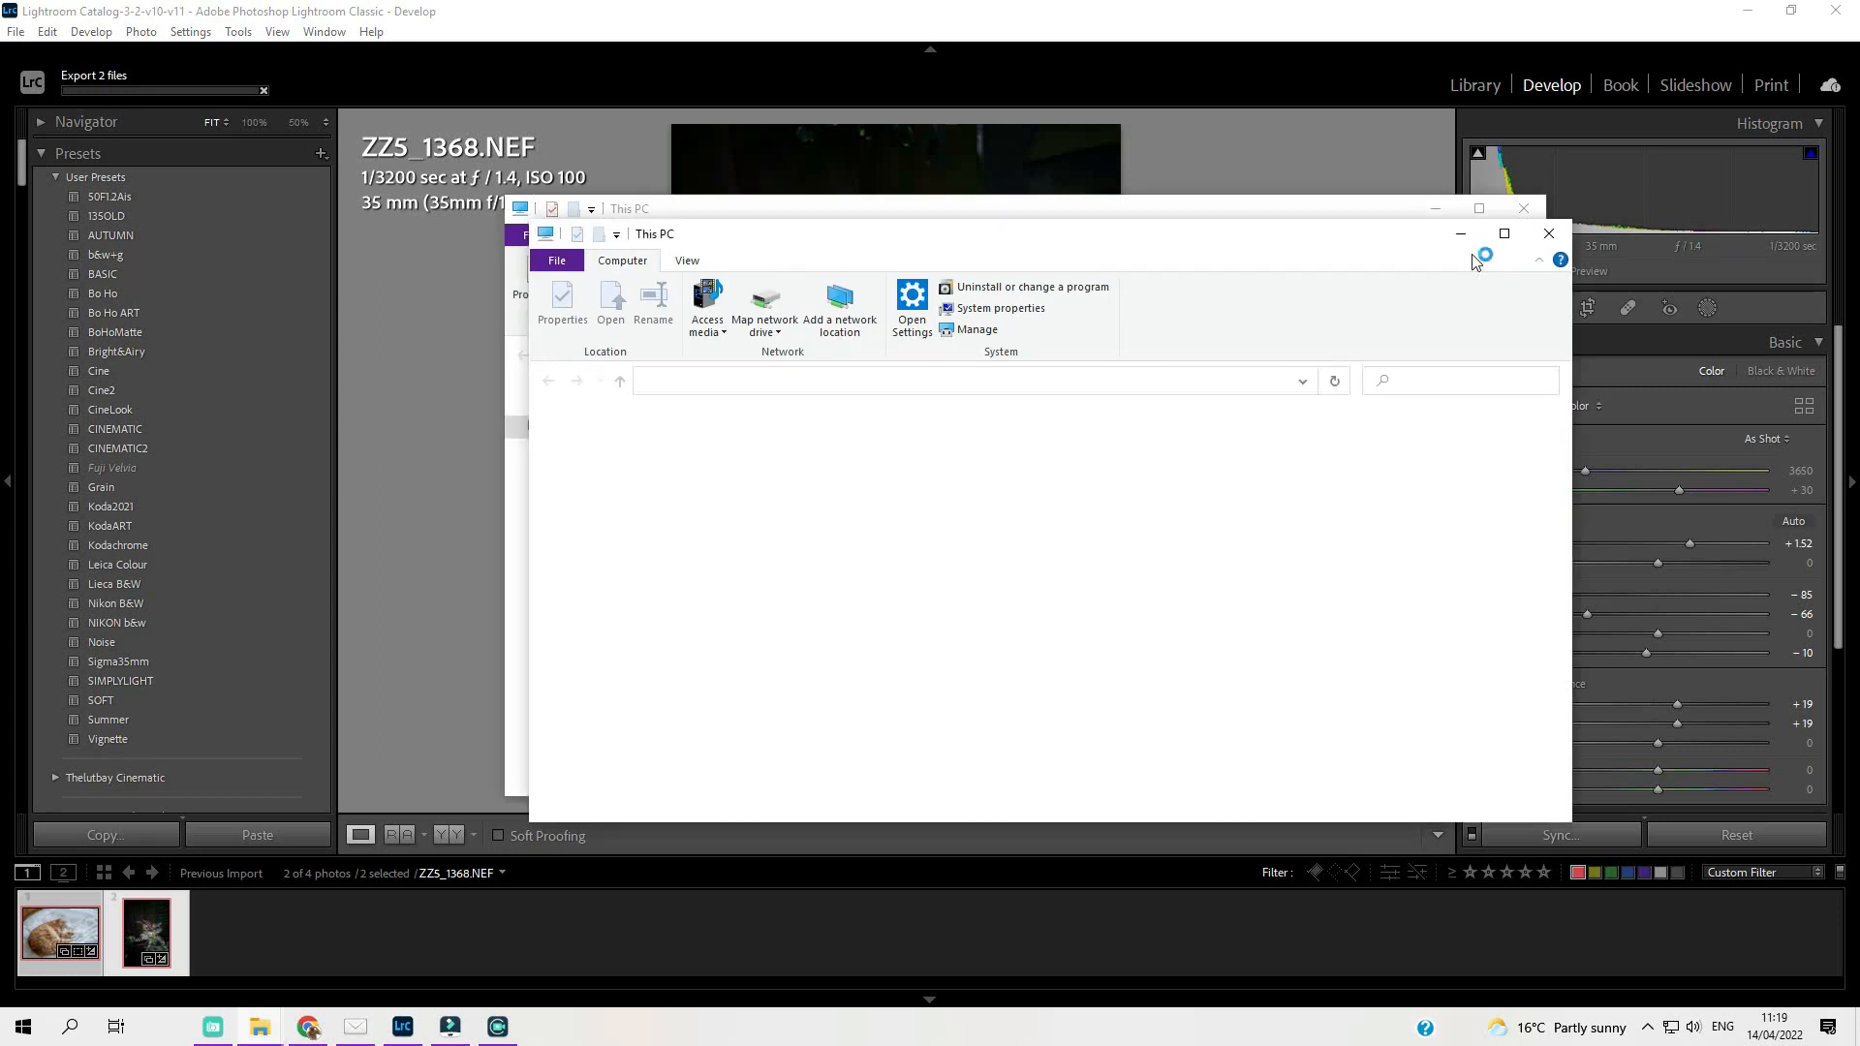
In File Explorer, open F:\Processed\ART\StillLIfe and check the file details of the exported cat photo.
left_click(1549, 236)
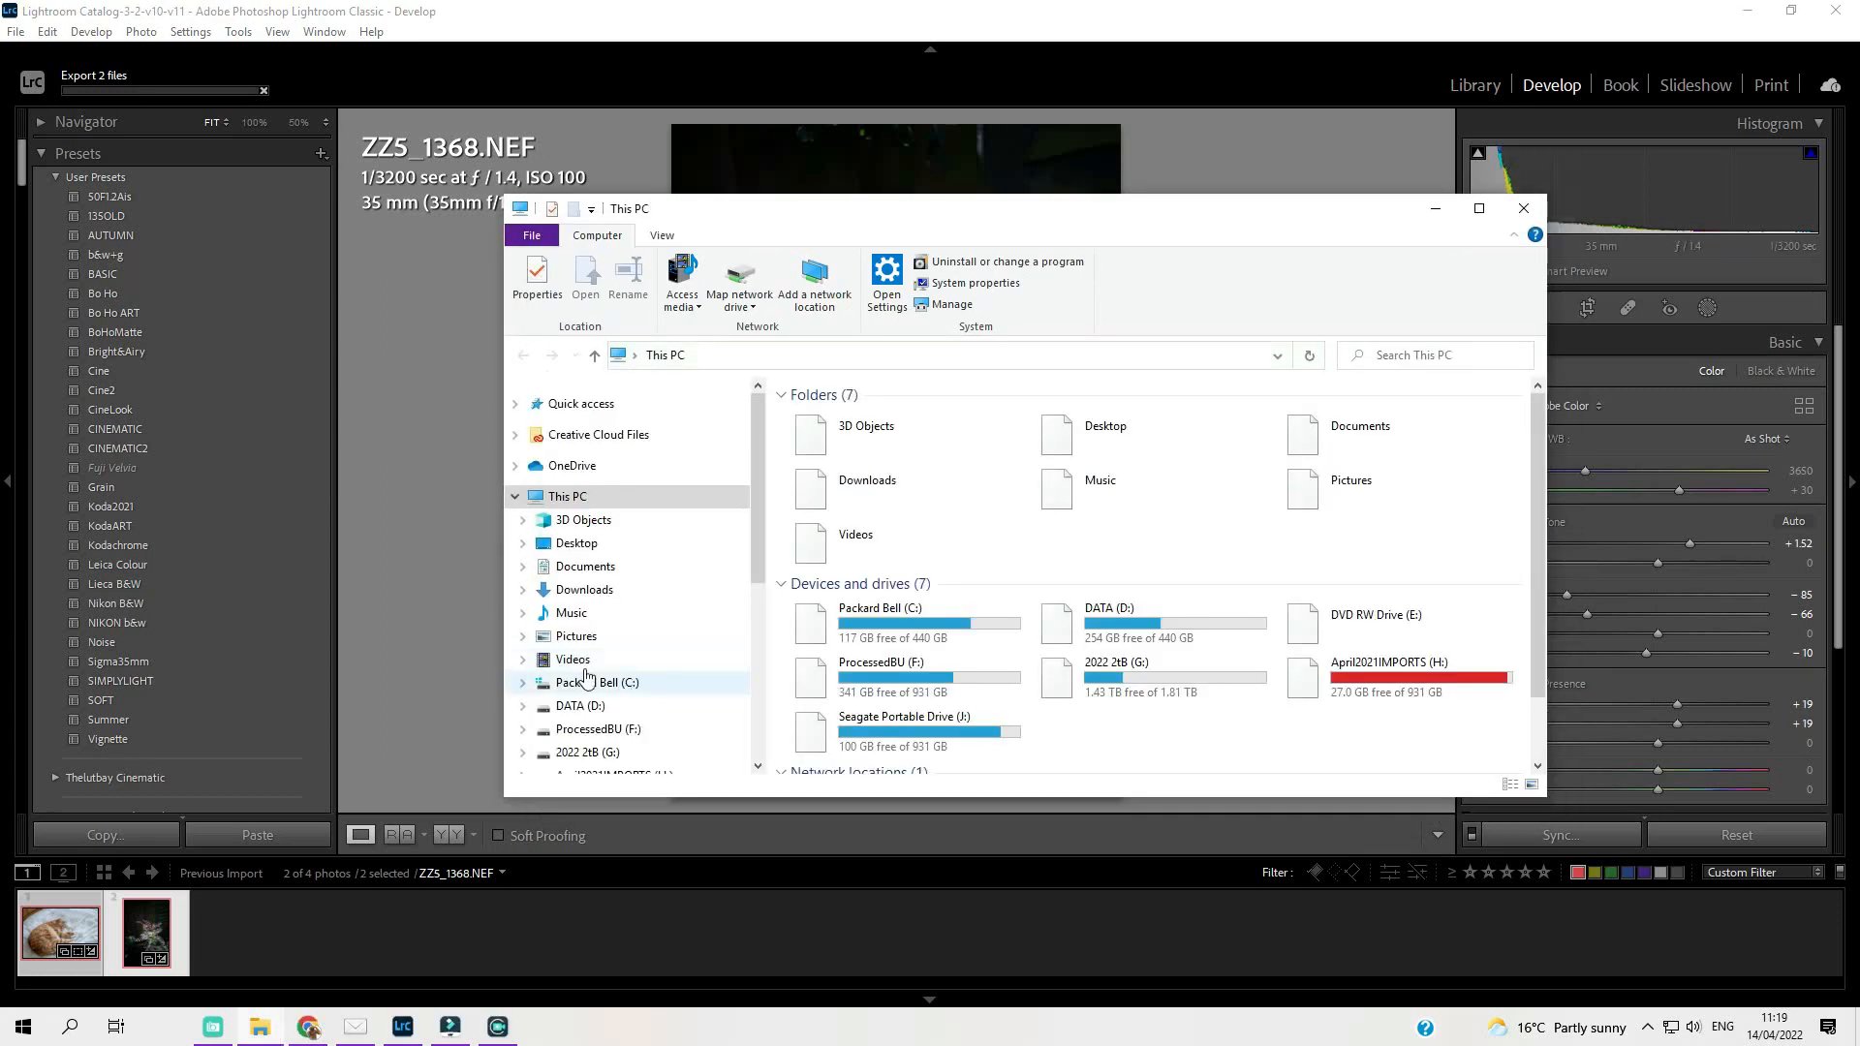
left_click(523, 731)
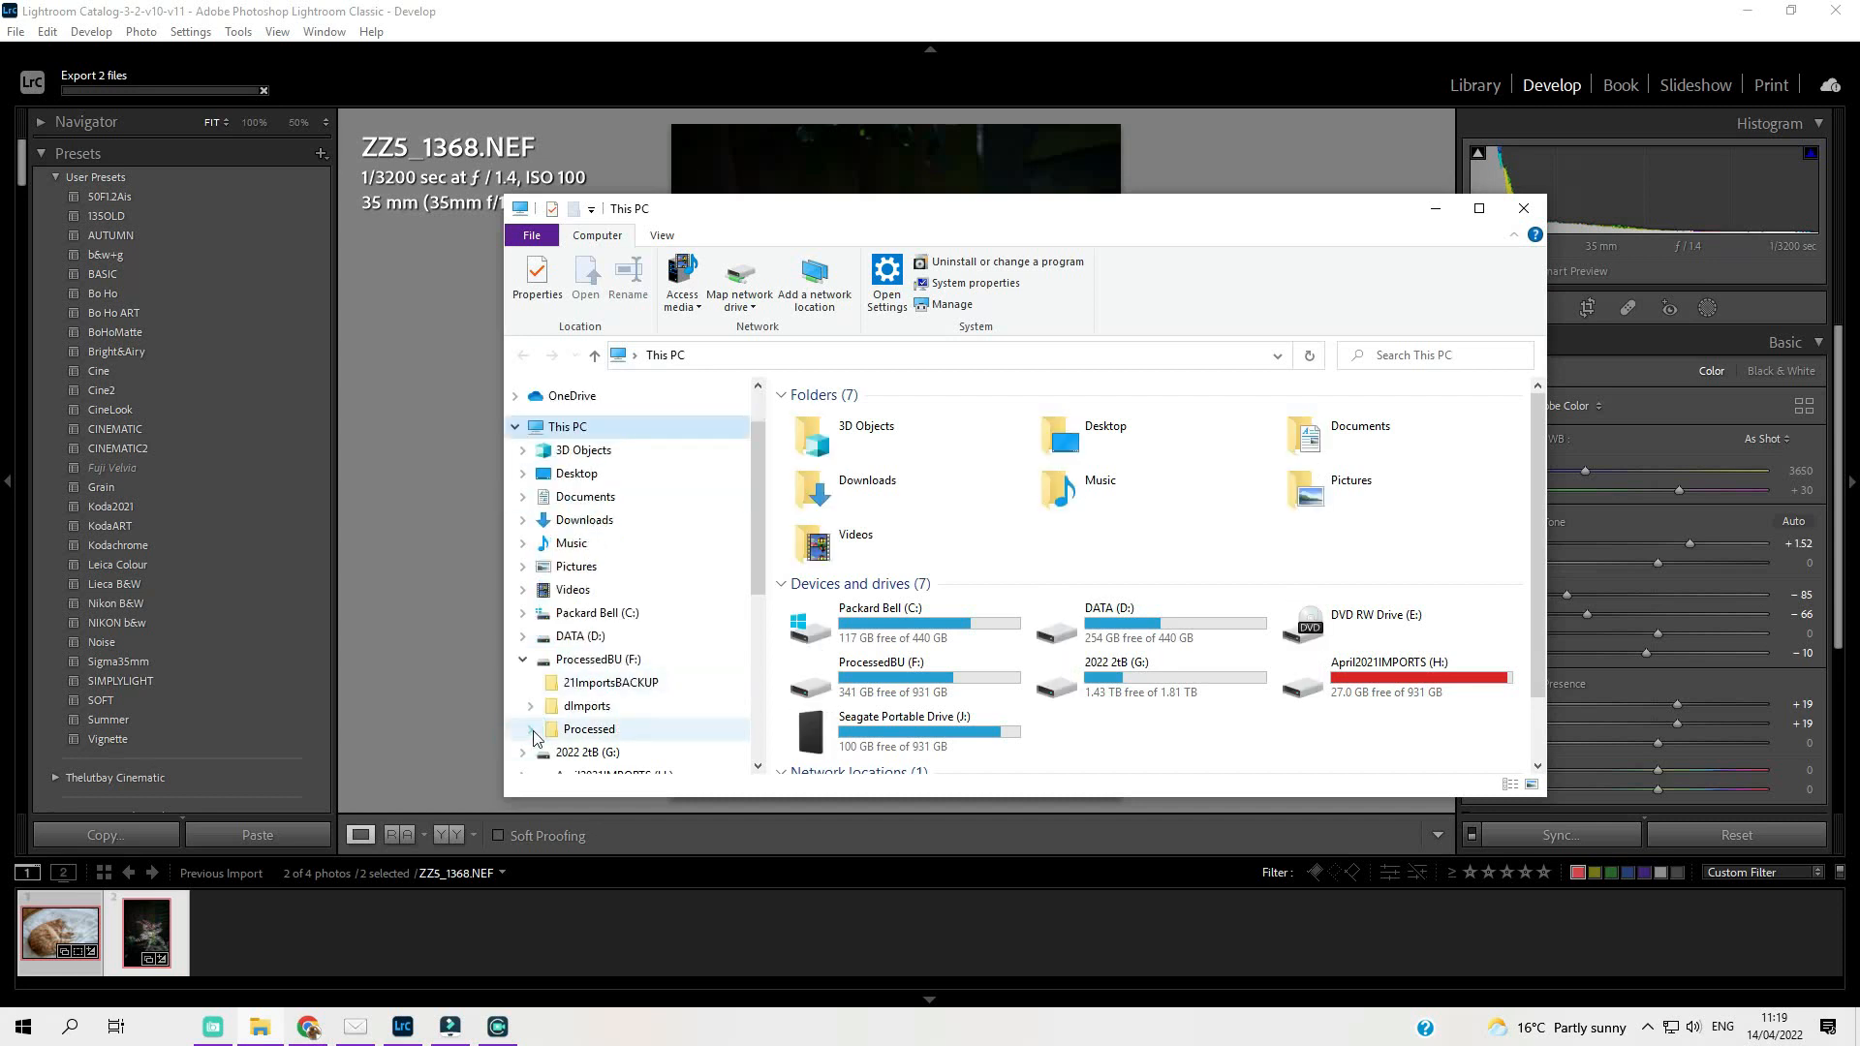
left_click(531, 729)
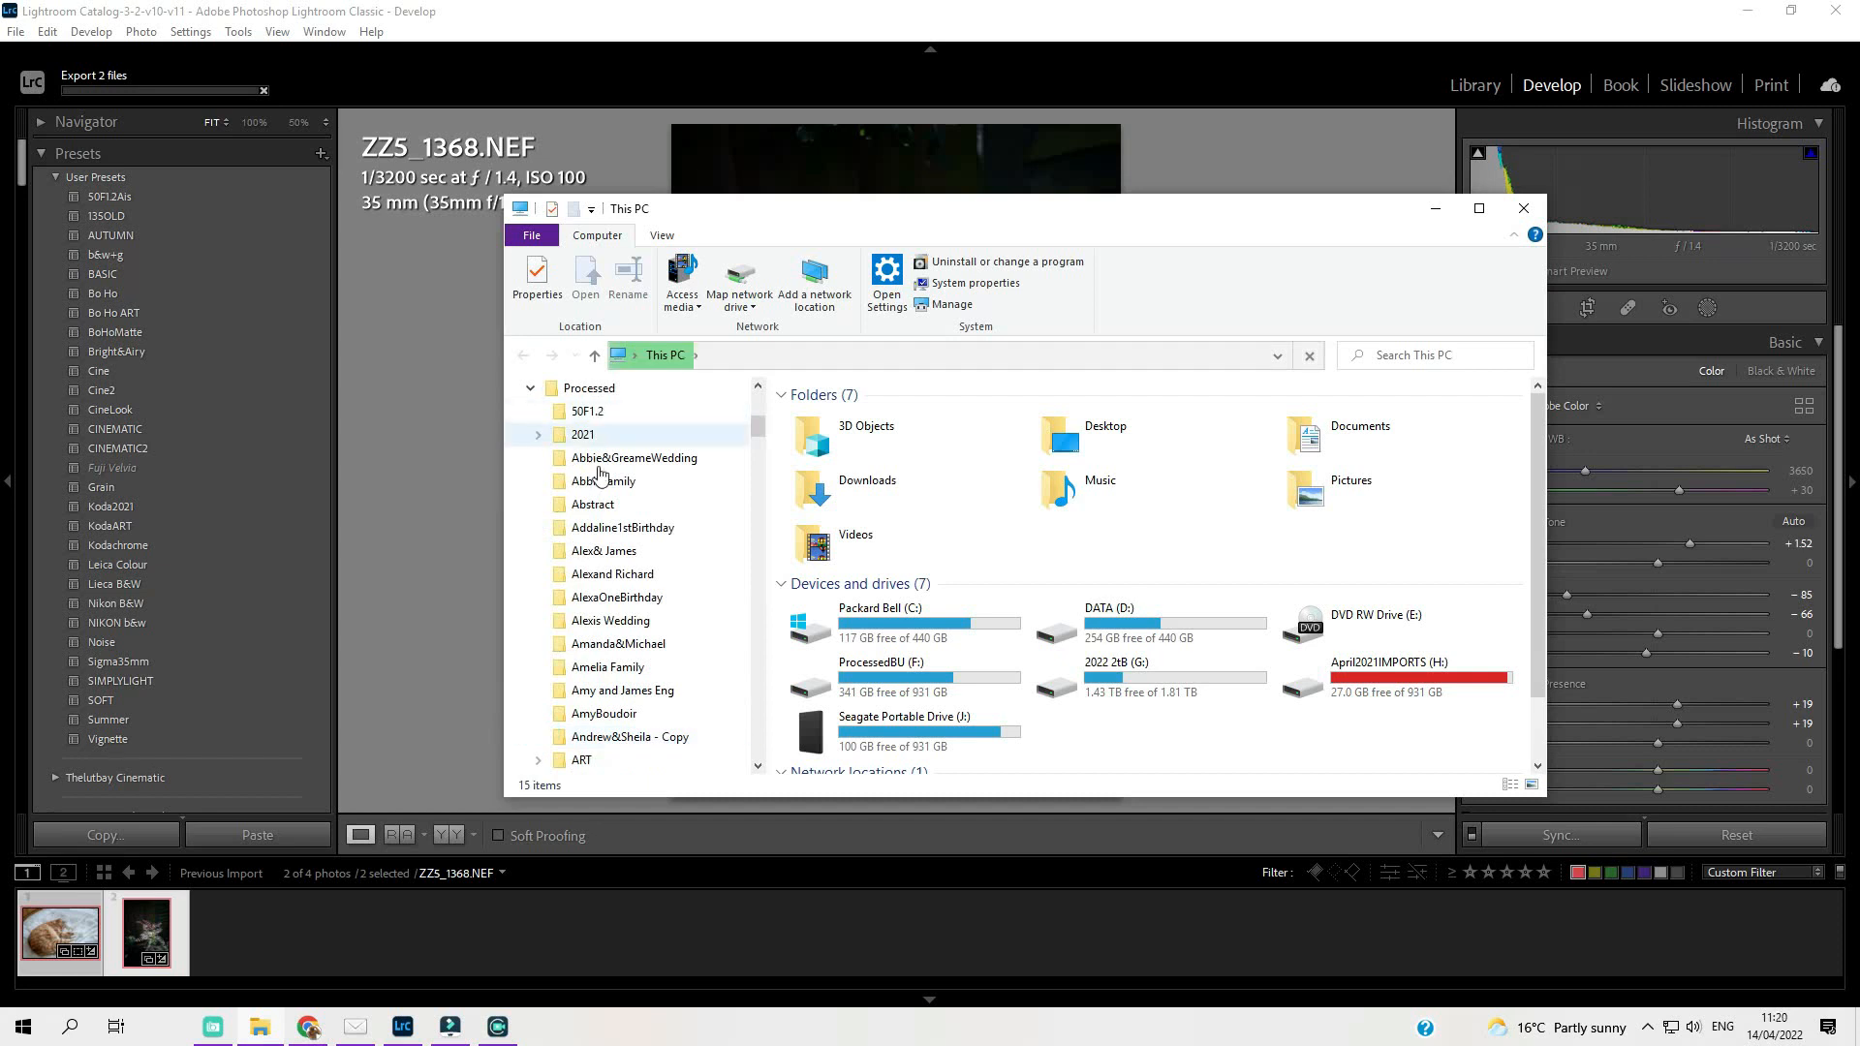
left_click(583, 714)
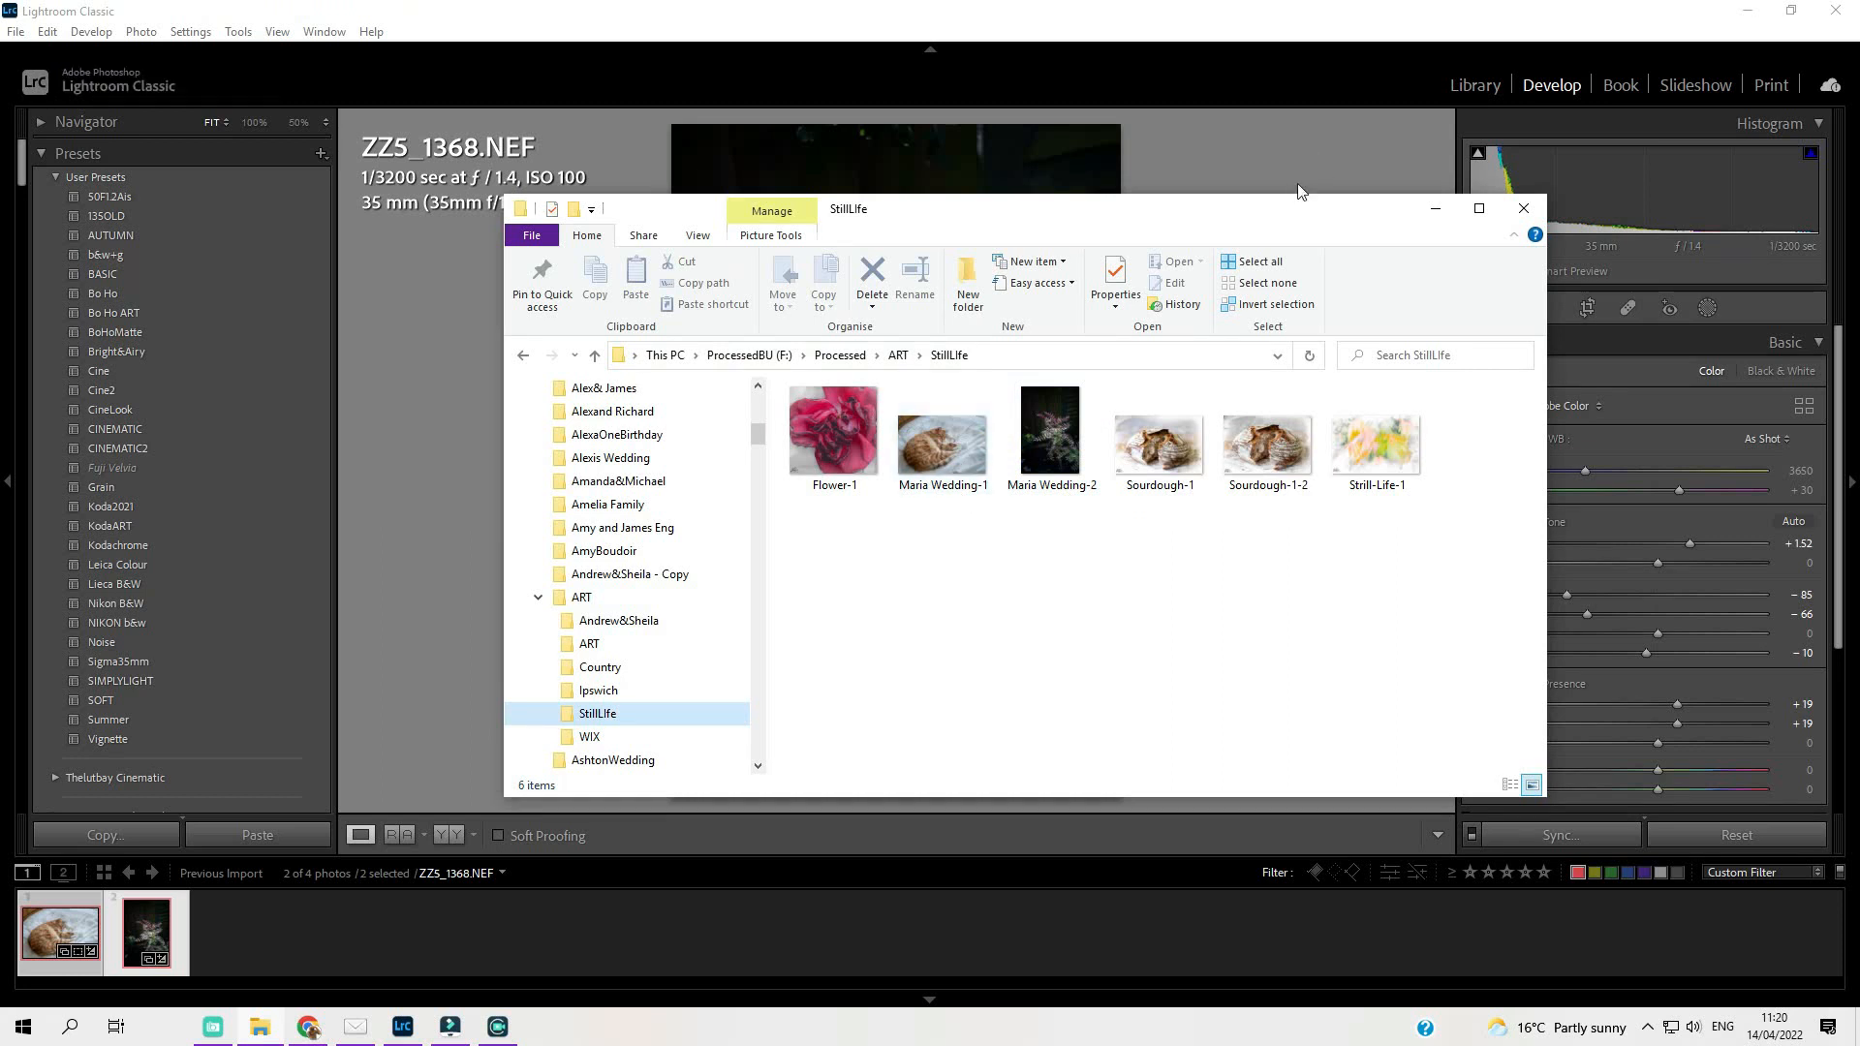
left_click_drag(1257, 211, 1267, 117)
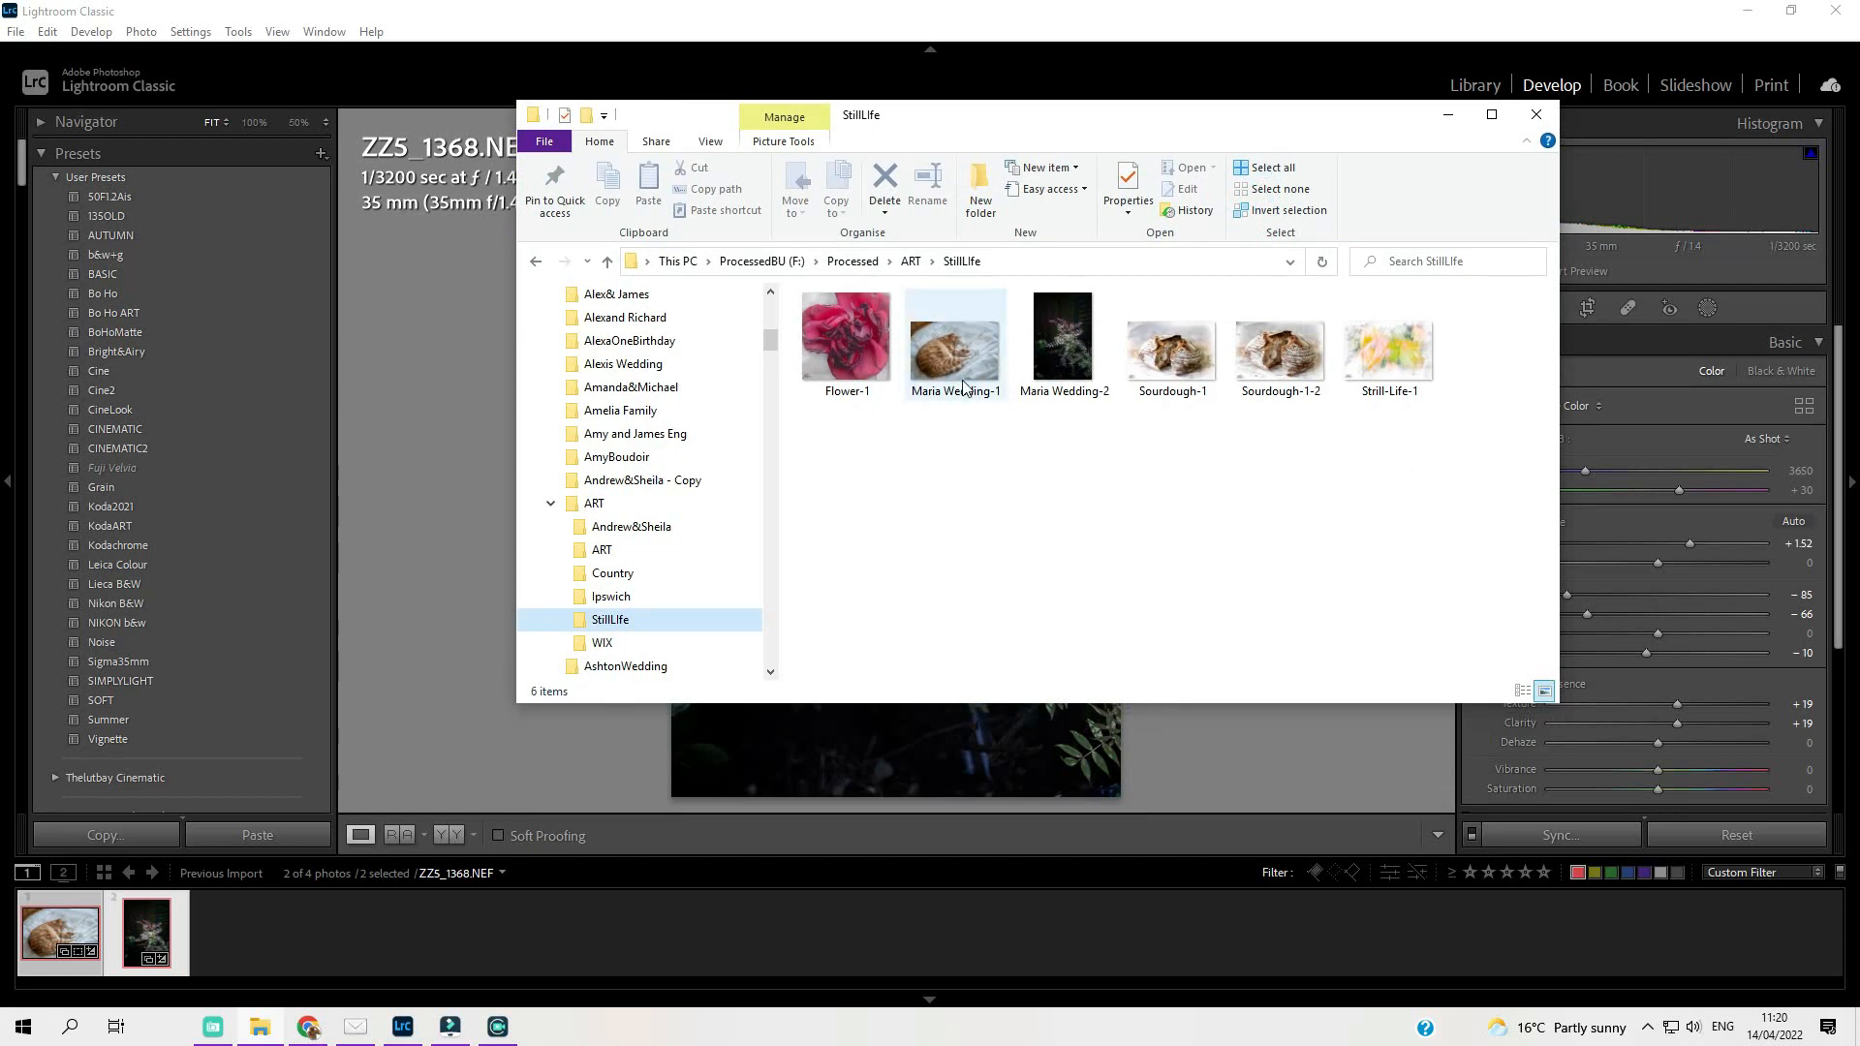
mouse_move(964, 389)
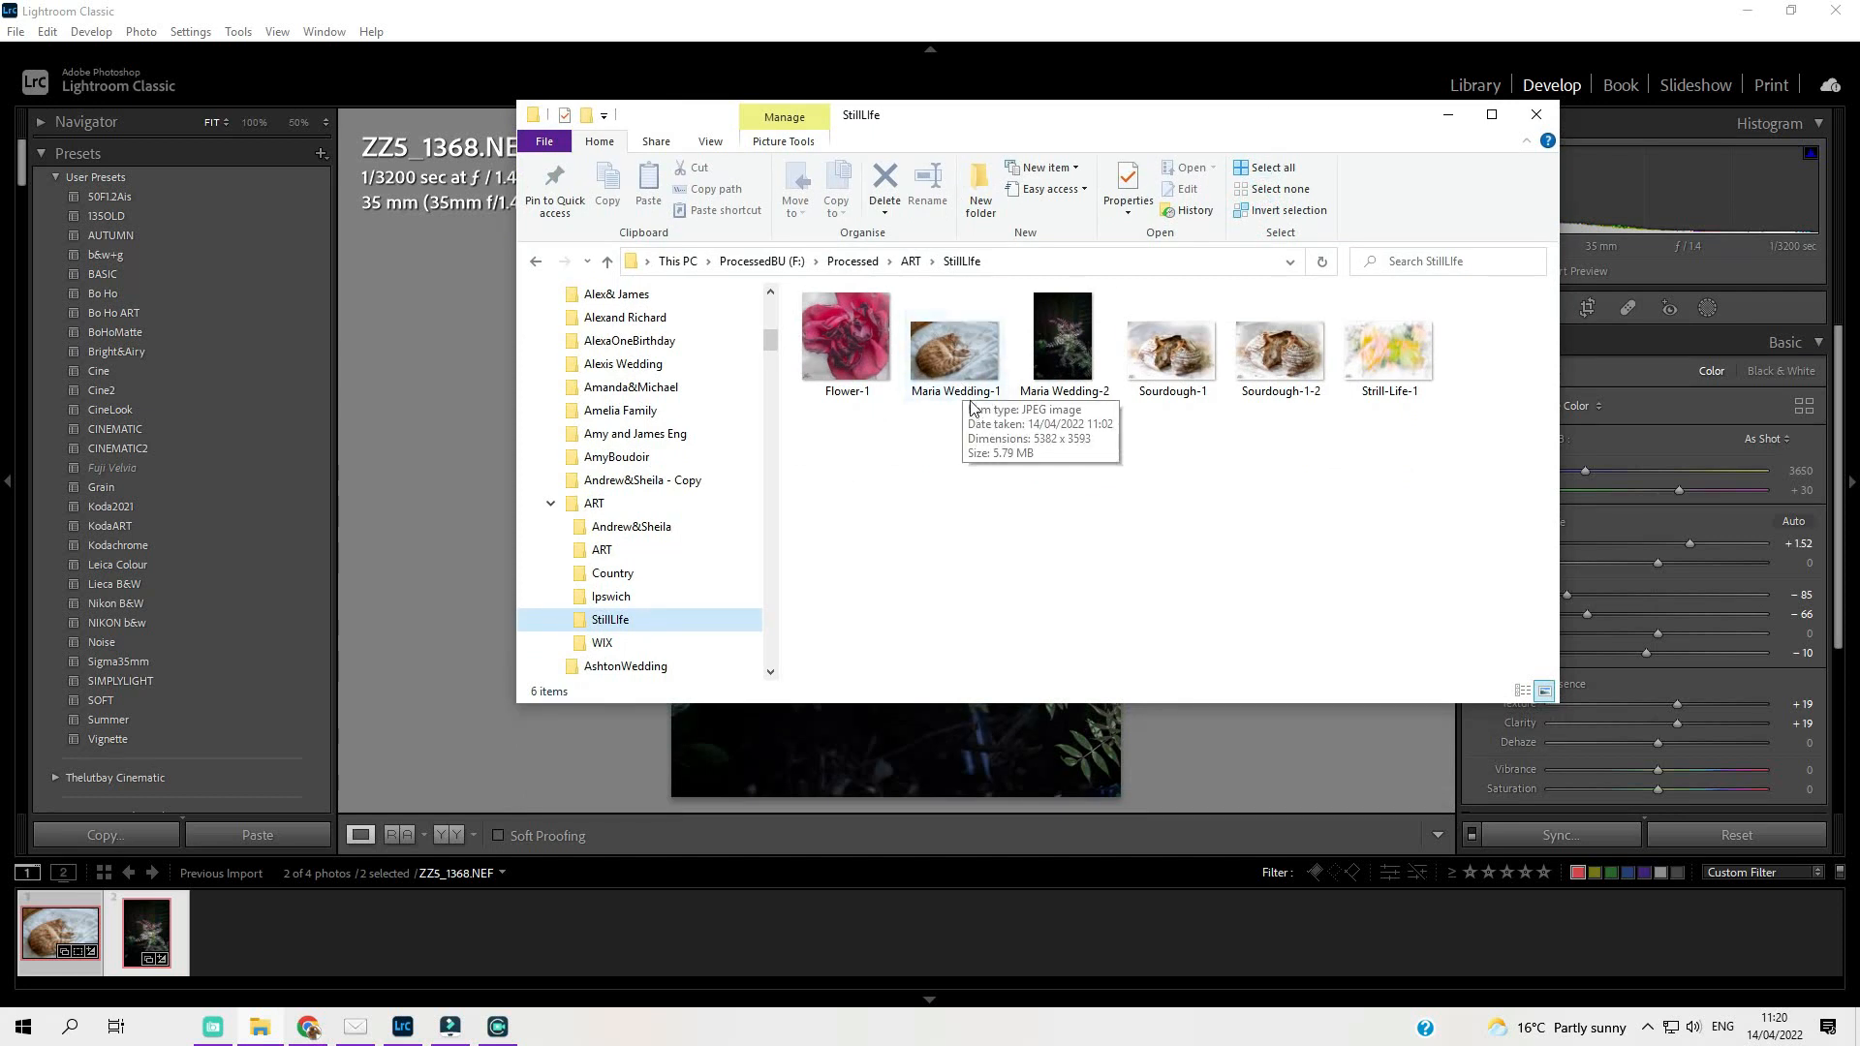
Switch to SmugMug in the browser and create a gallery titled kdsujhfqewdhf on the site homepage.
key("alt+Tab")
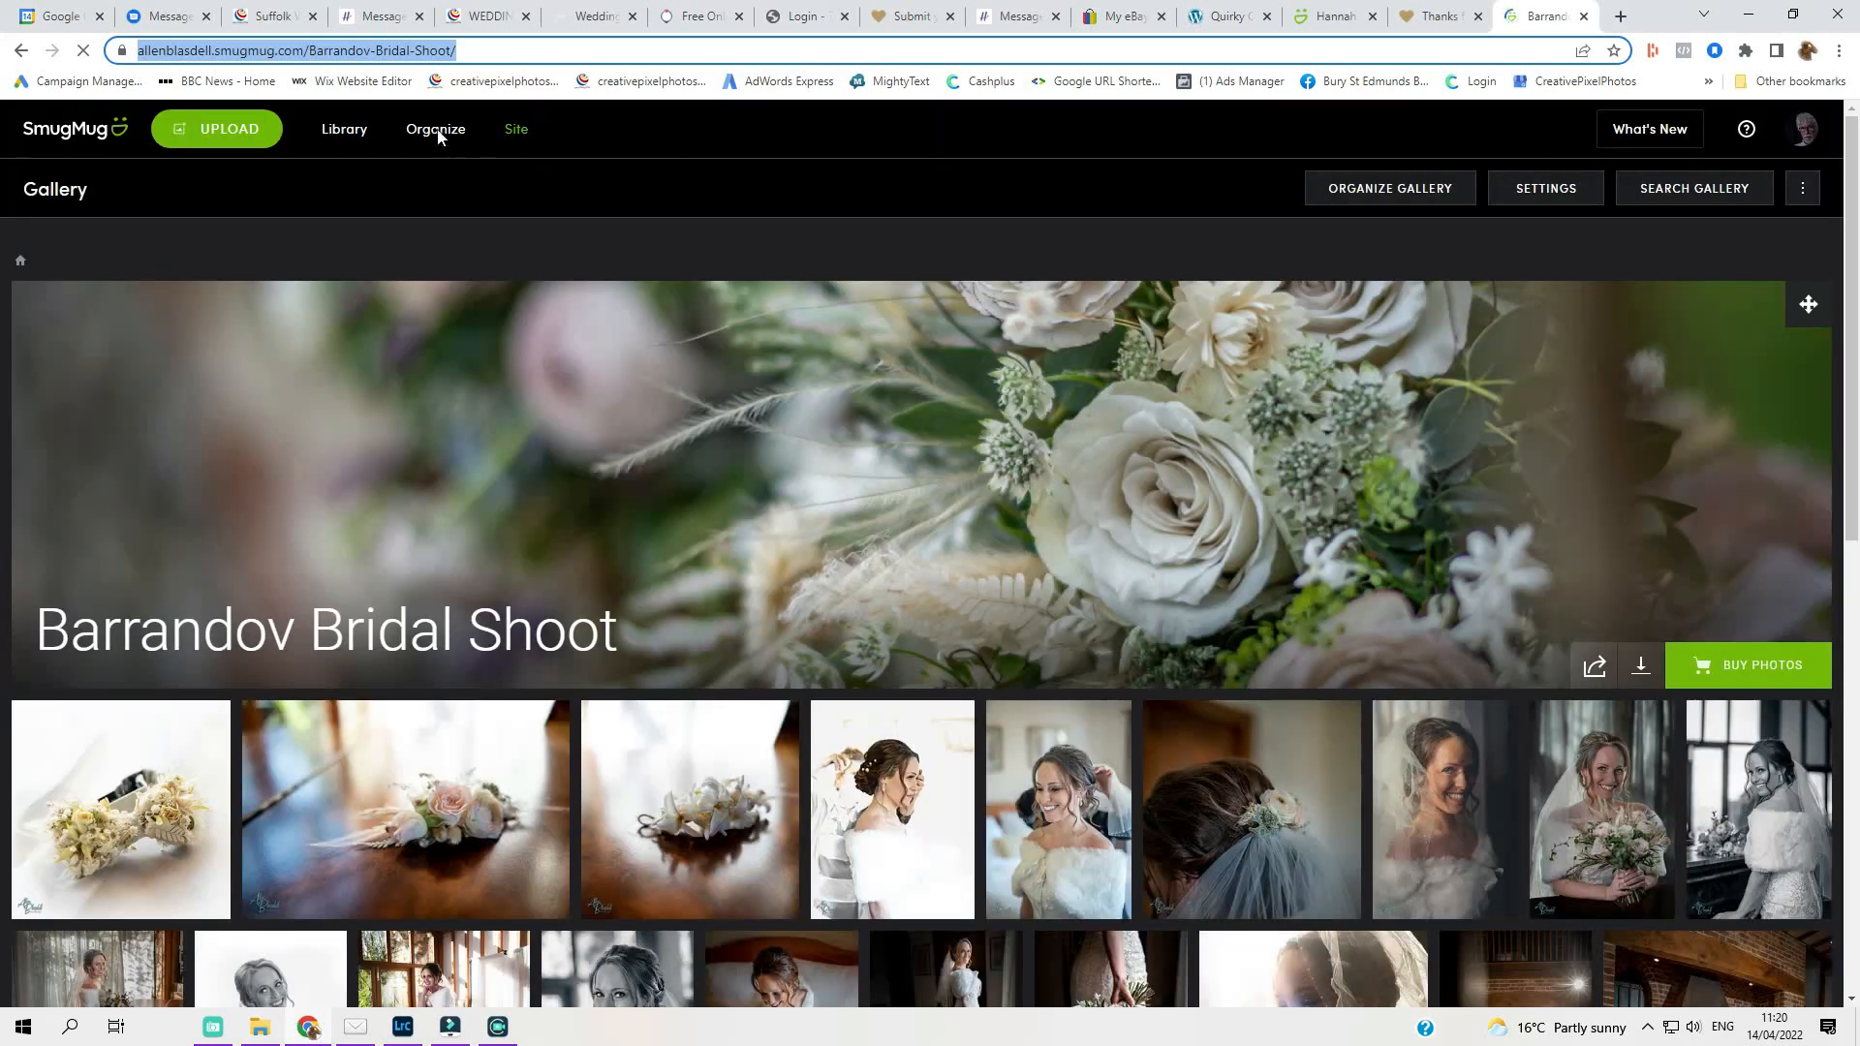
left_click(424, 141)
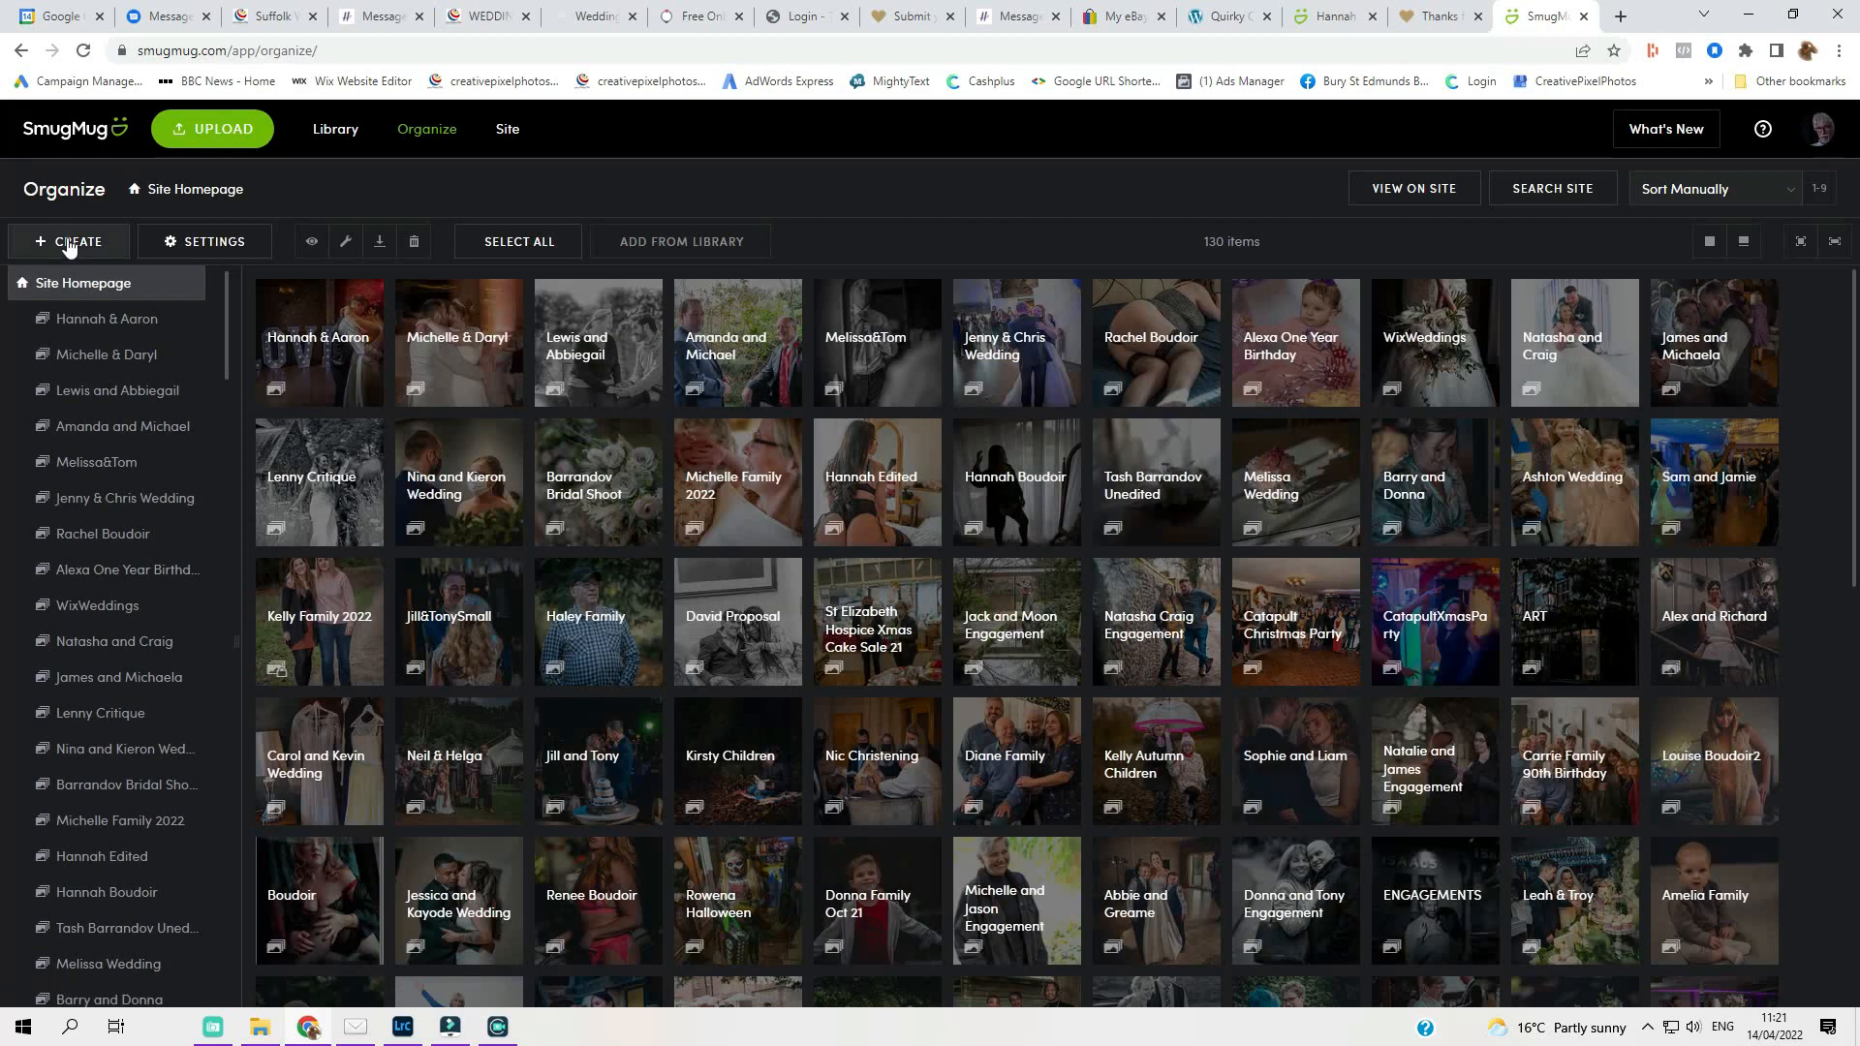
left_click(68, 245)
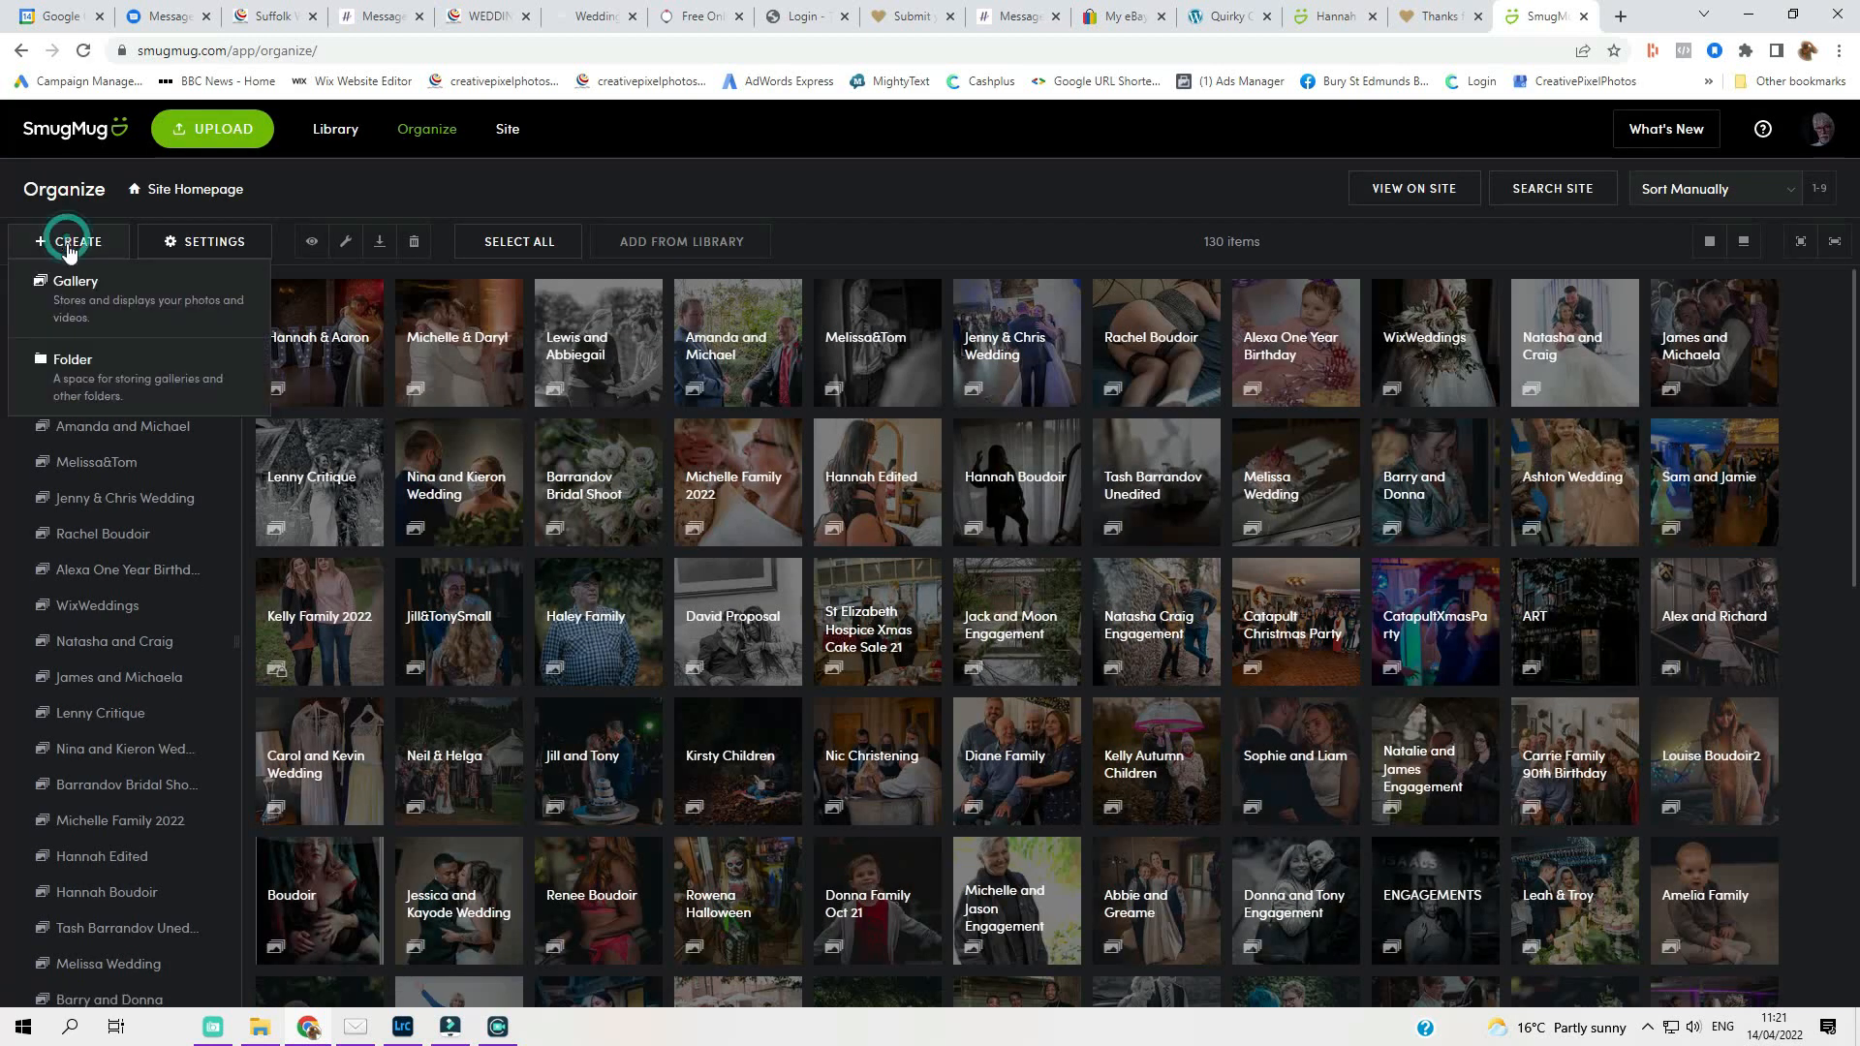
left_click(81, 284)
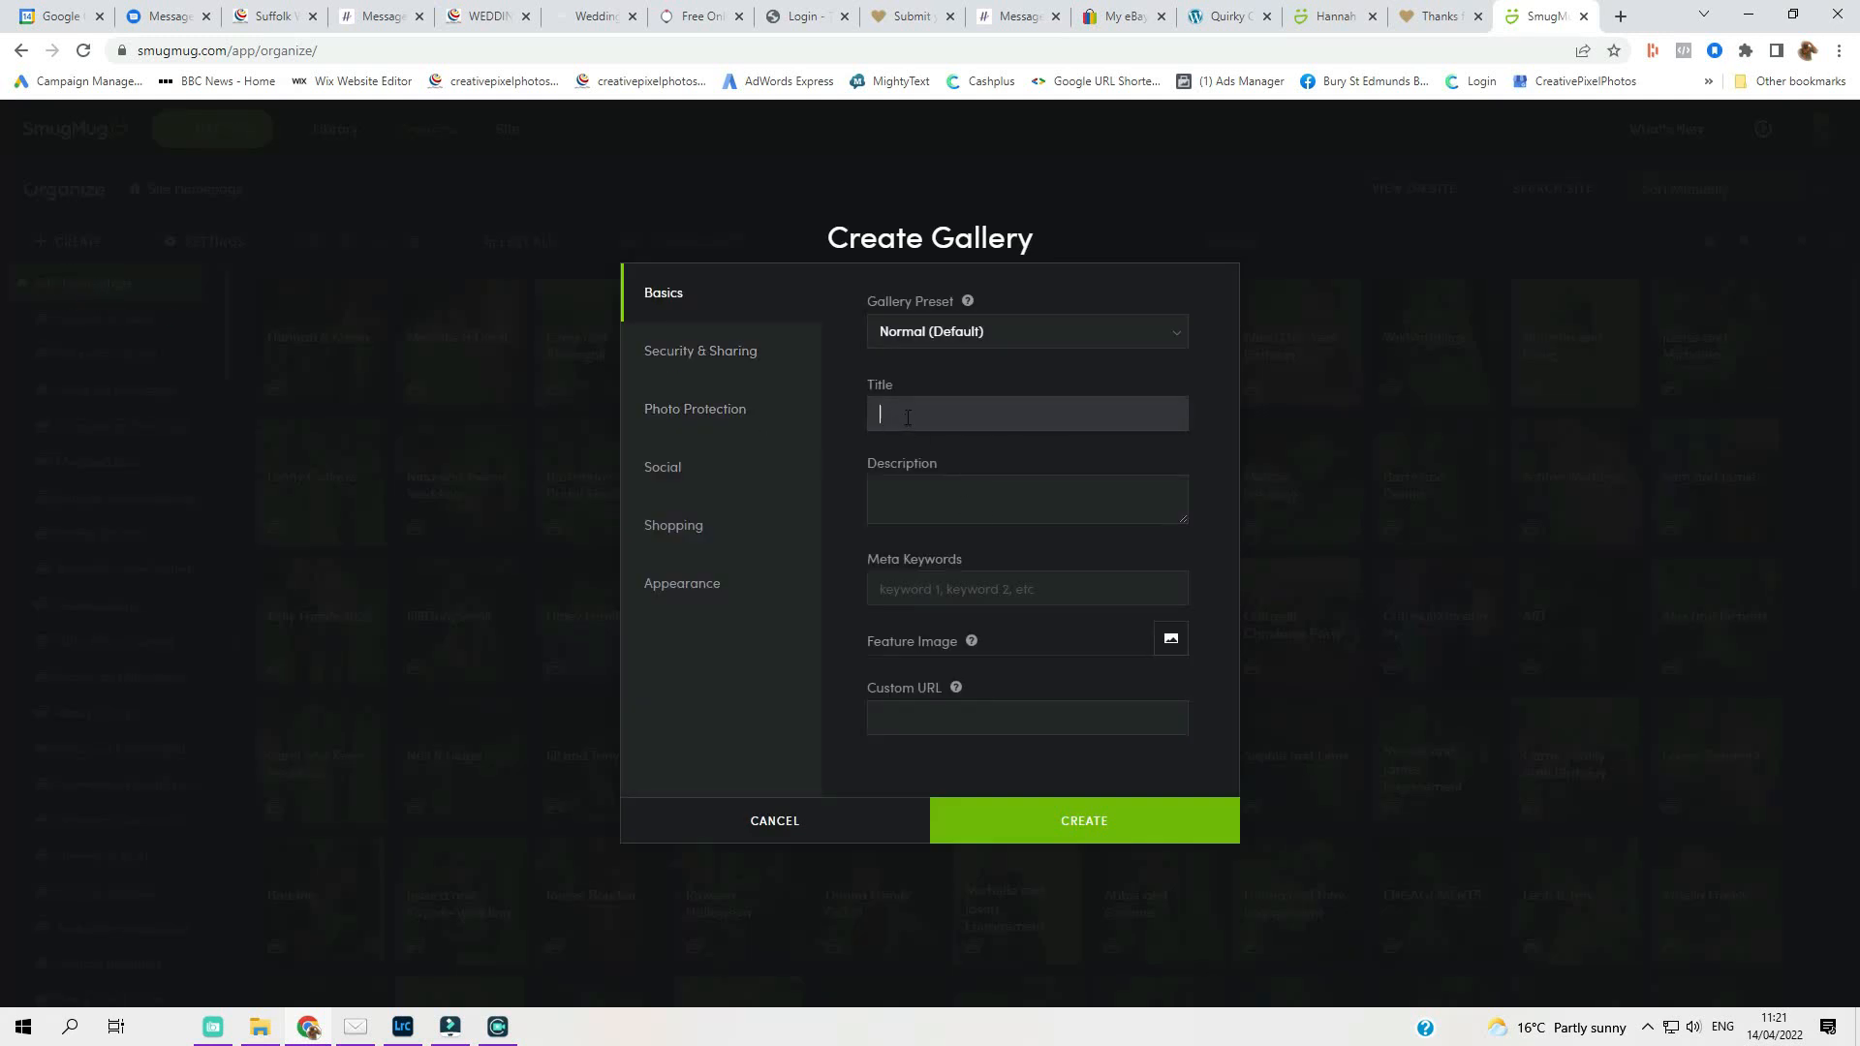
type("kdsujhfqewdhf")
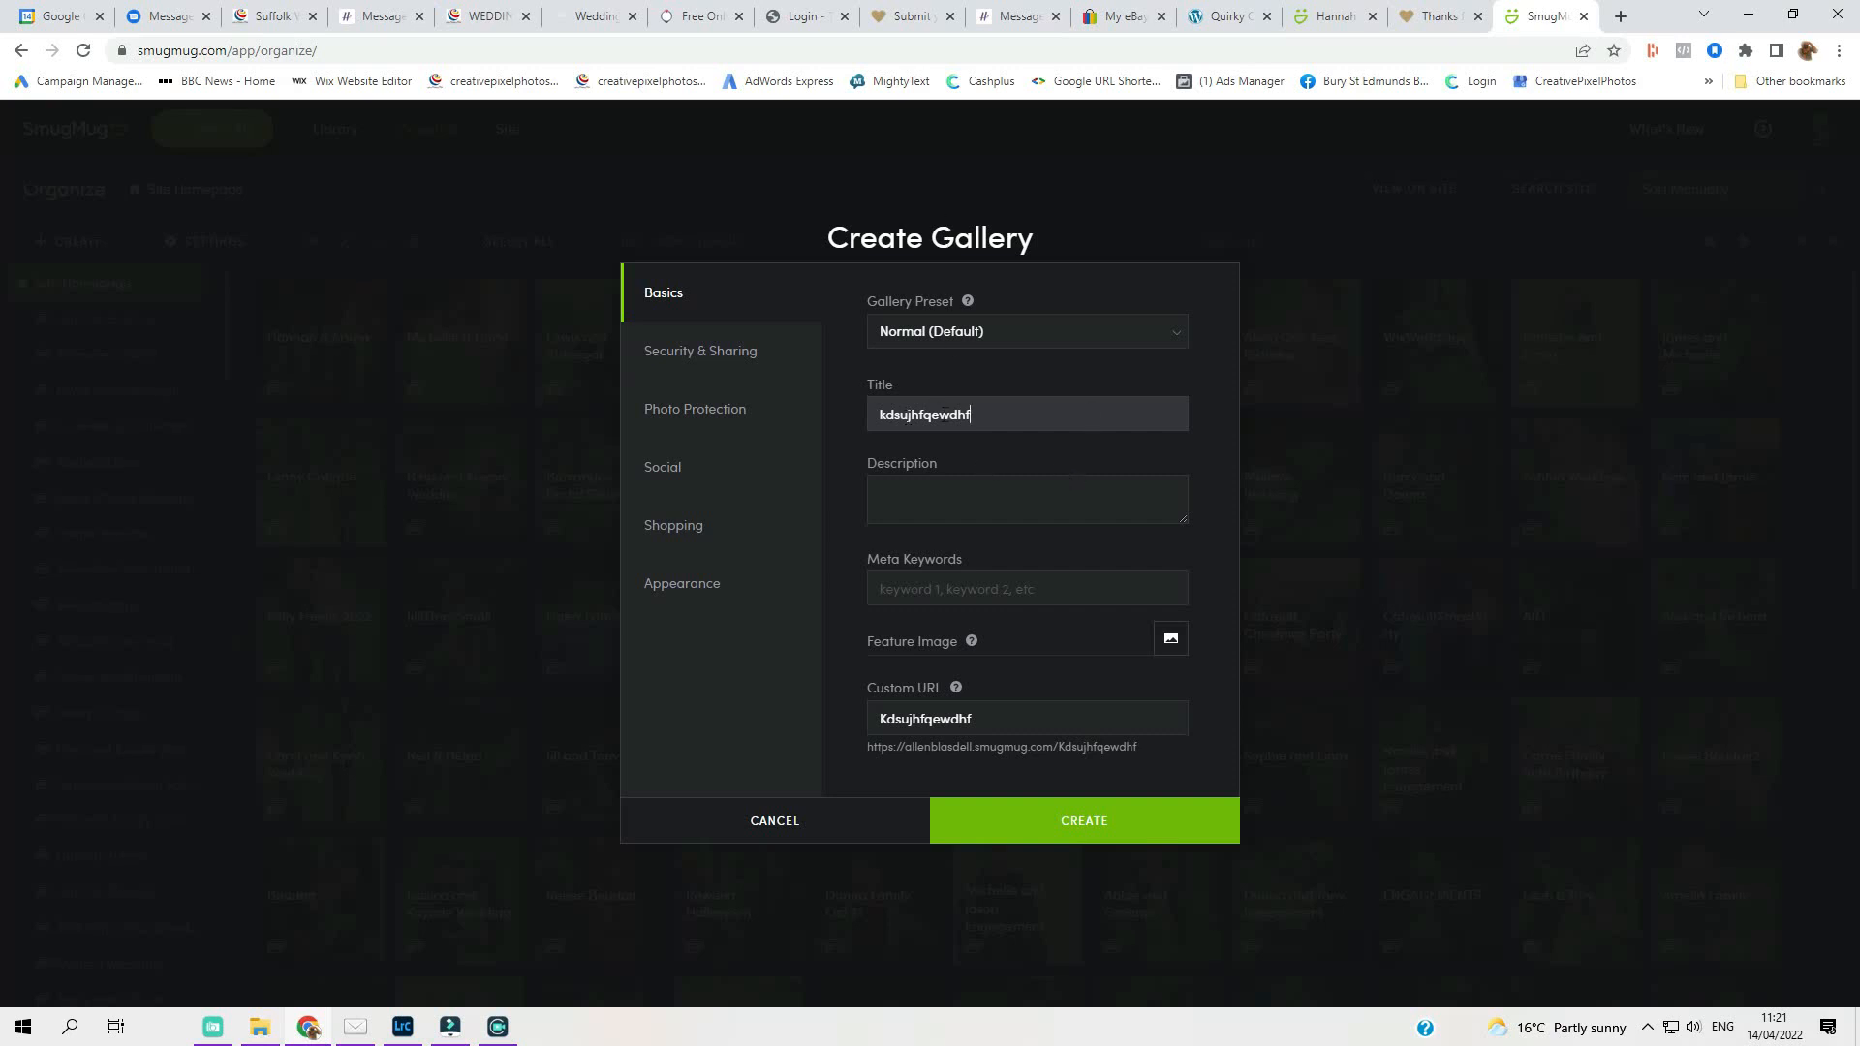
left_click(1094, 825)
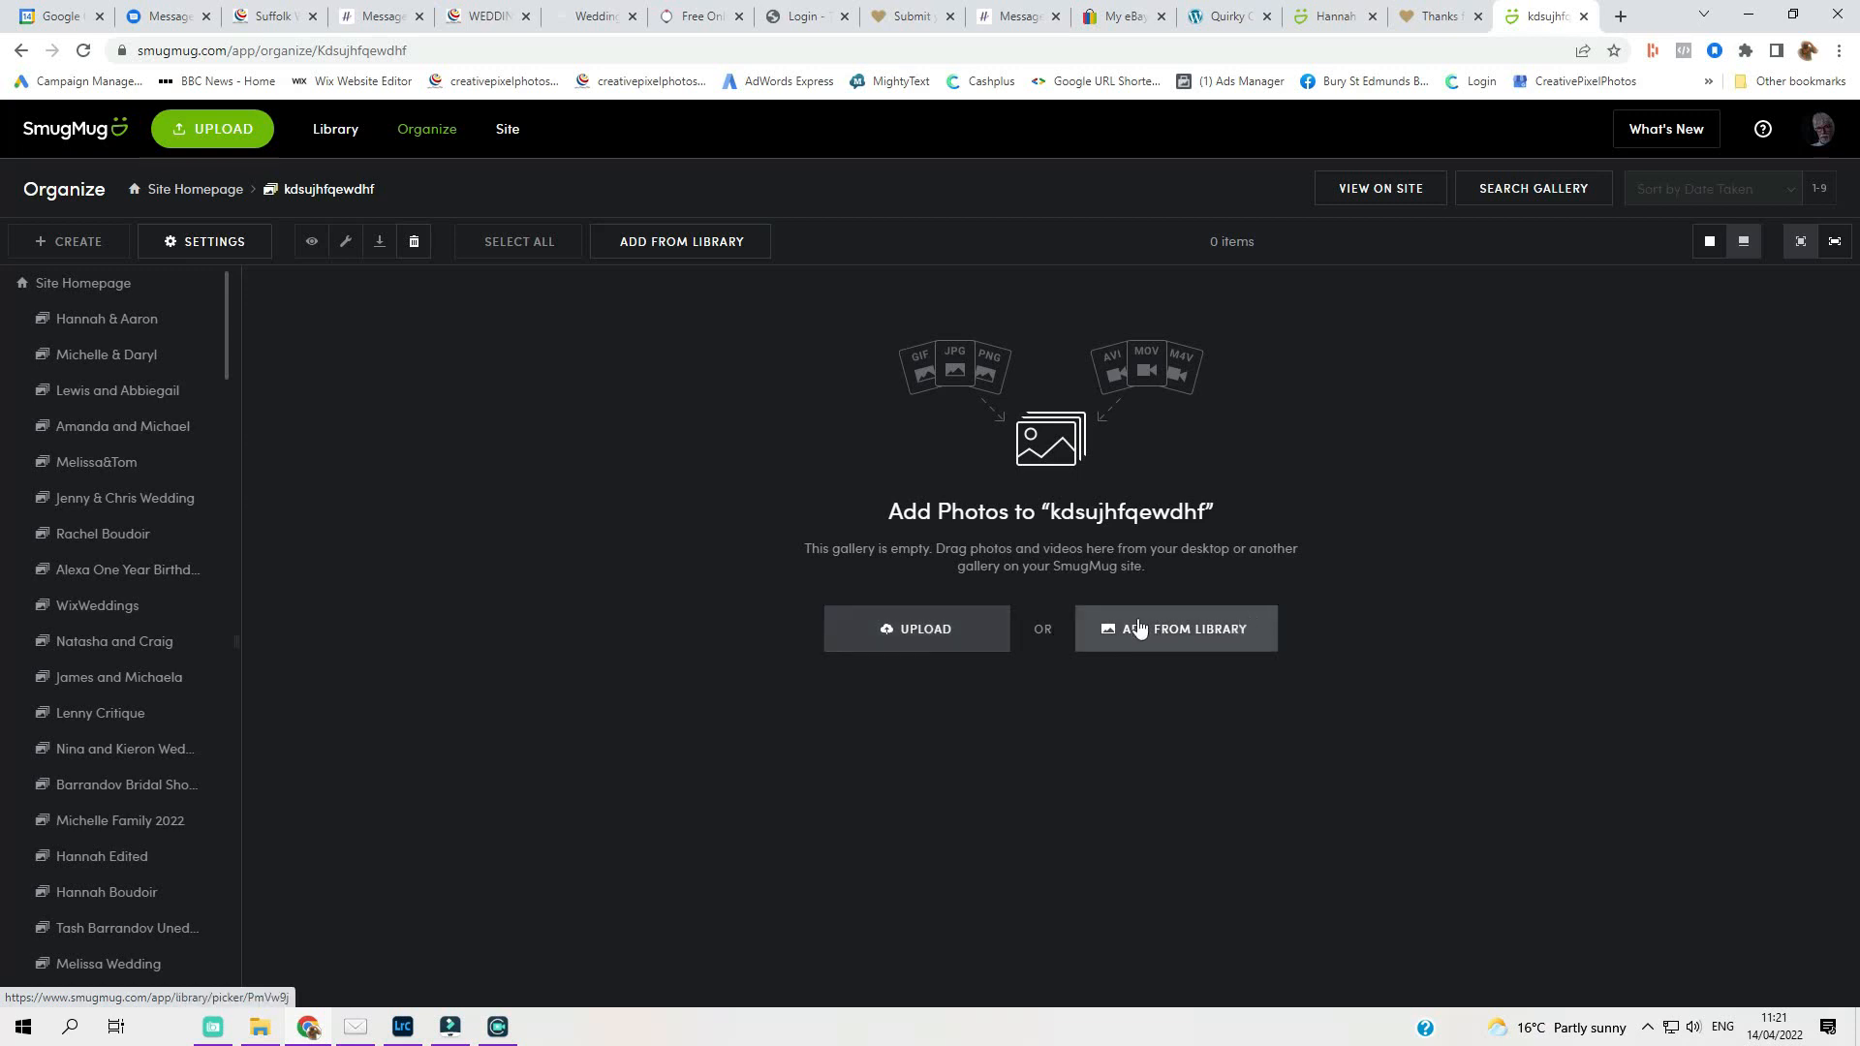
Upload the exported cat and plant photos from F:\Processed\ART\StillLIfe to the new gallery and close the uploader.
left_click(959, 634)
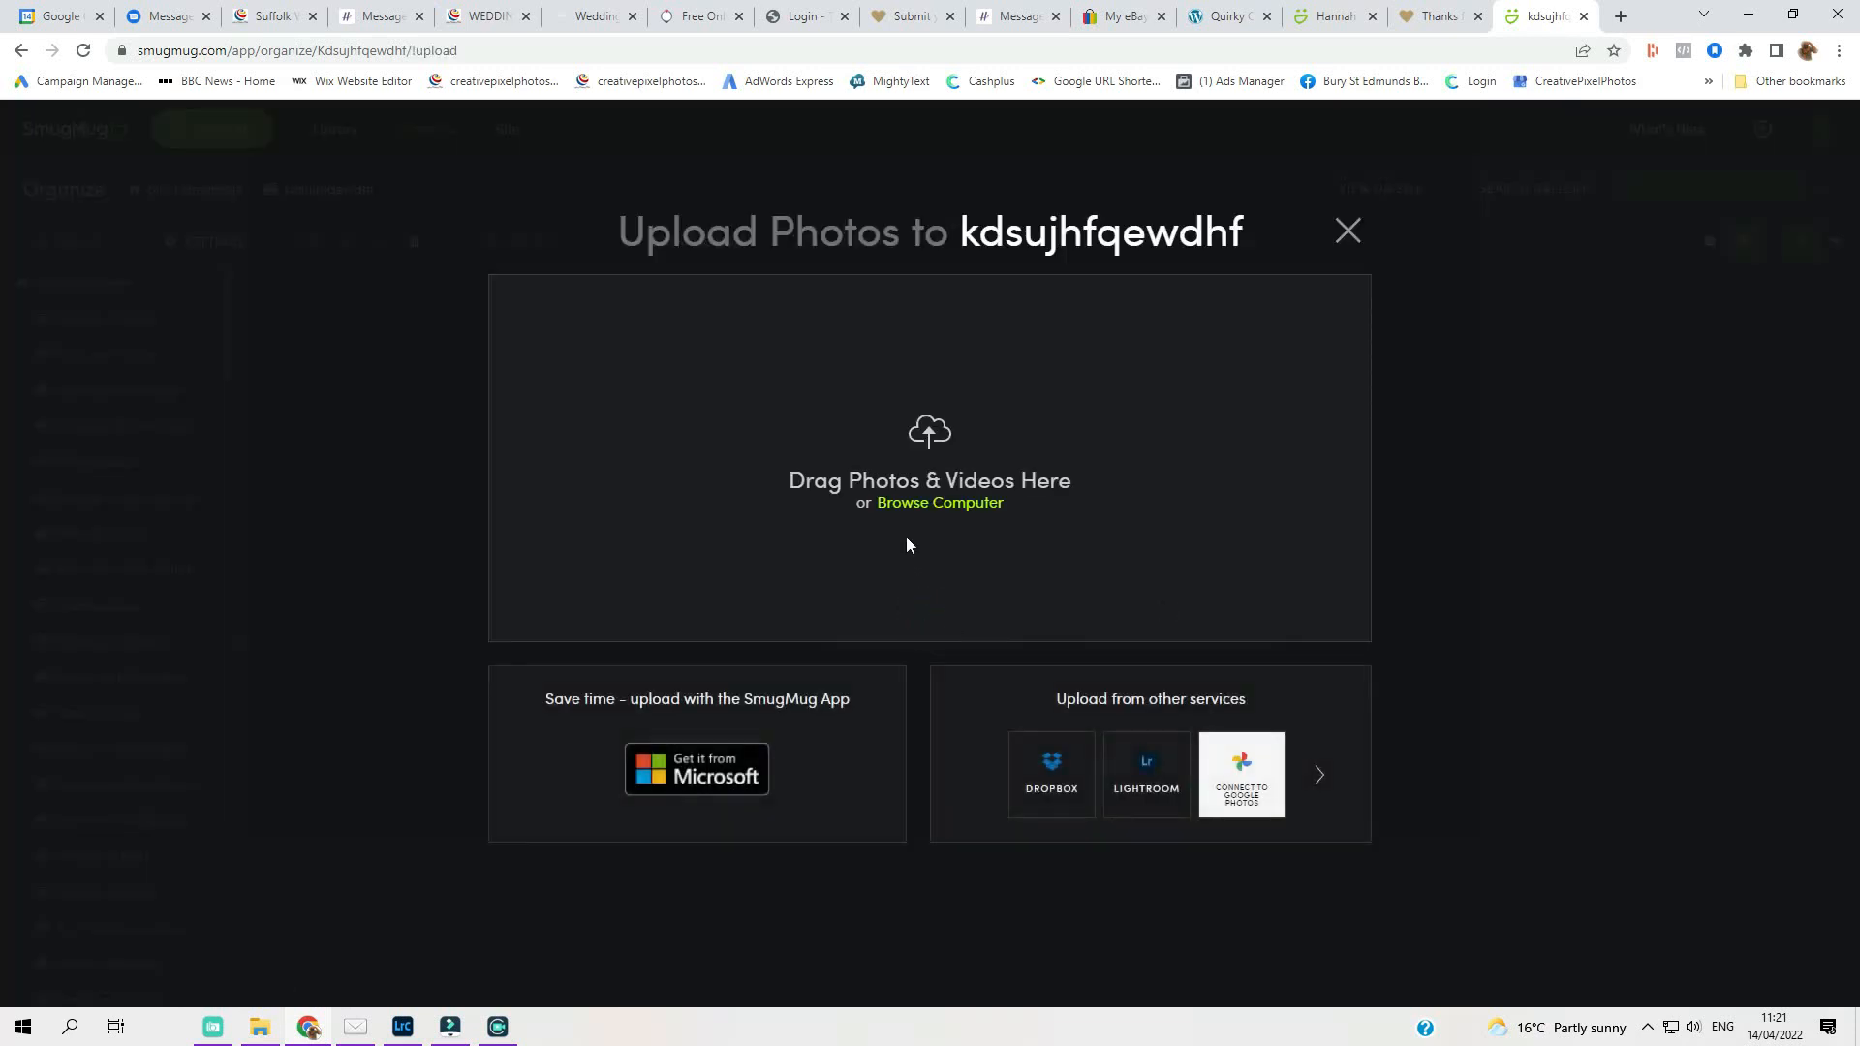
left_click(930, 505)
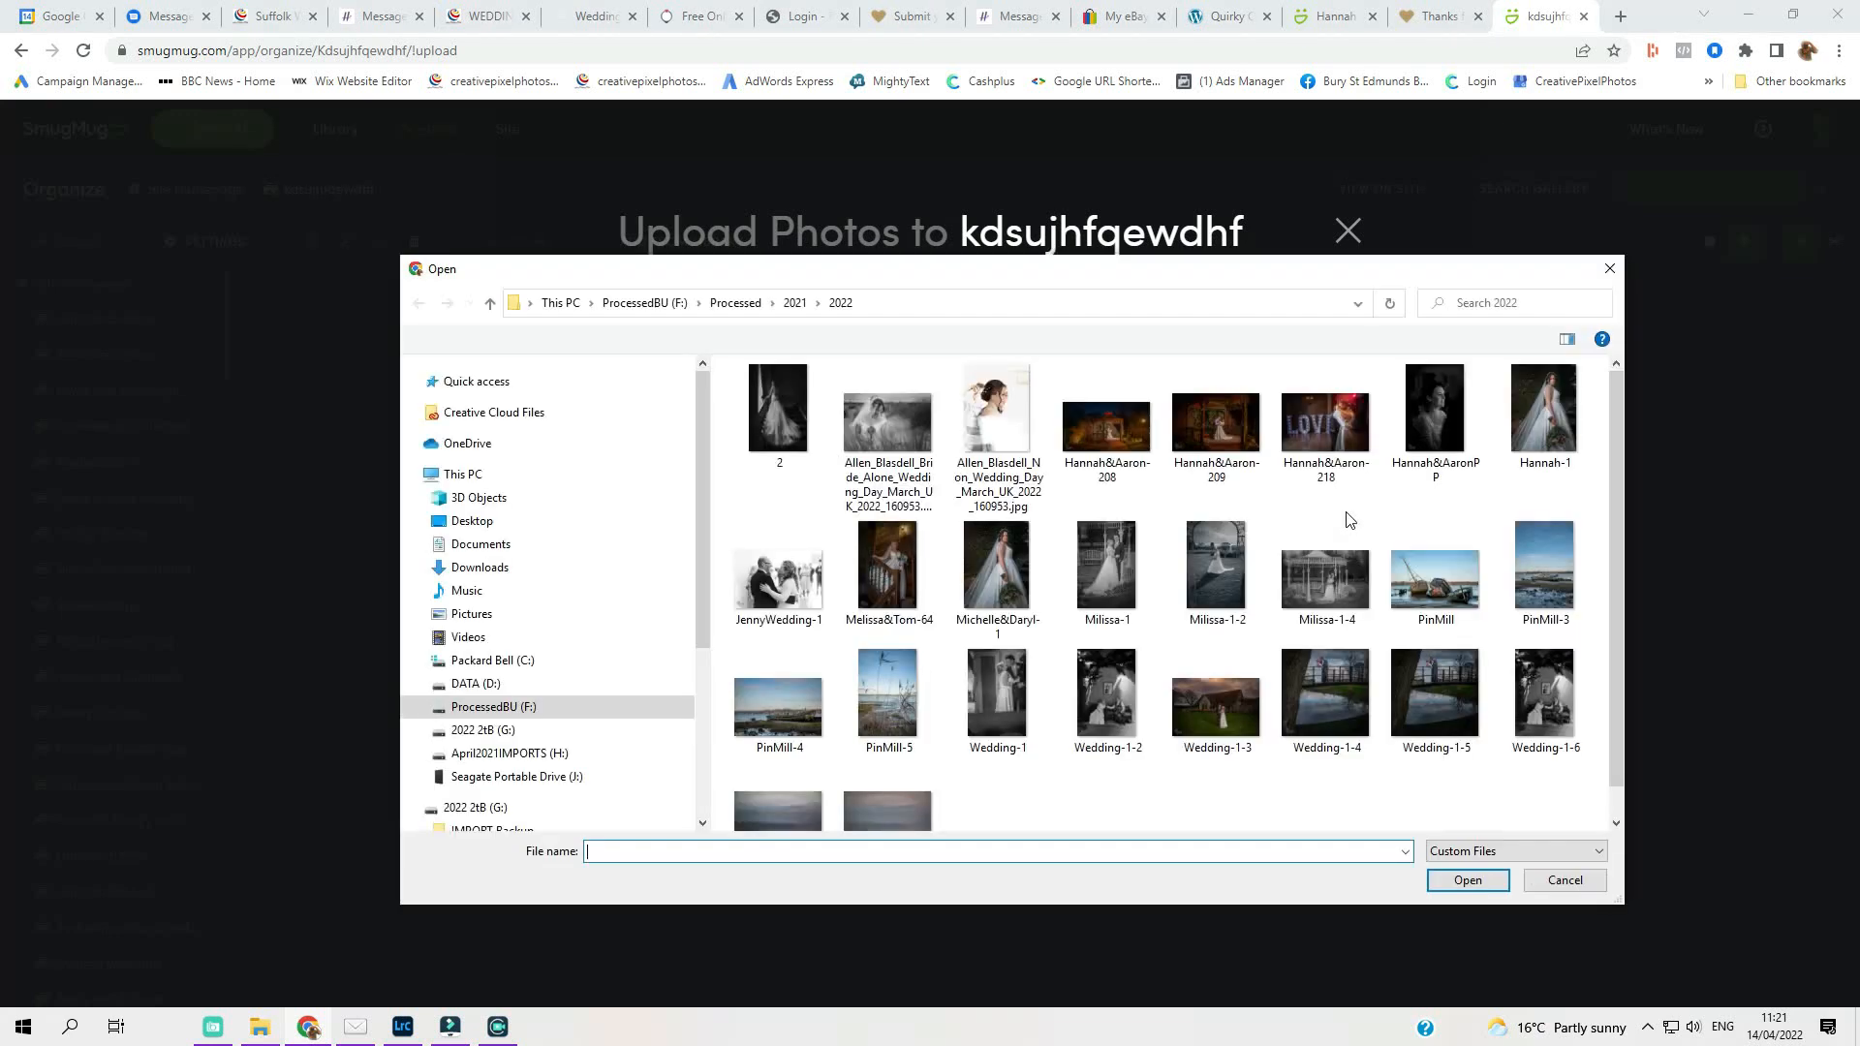
left_click(772, 305)
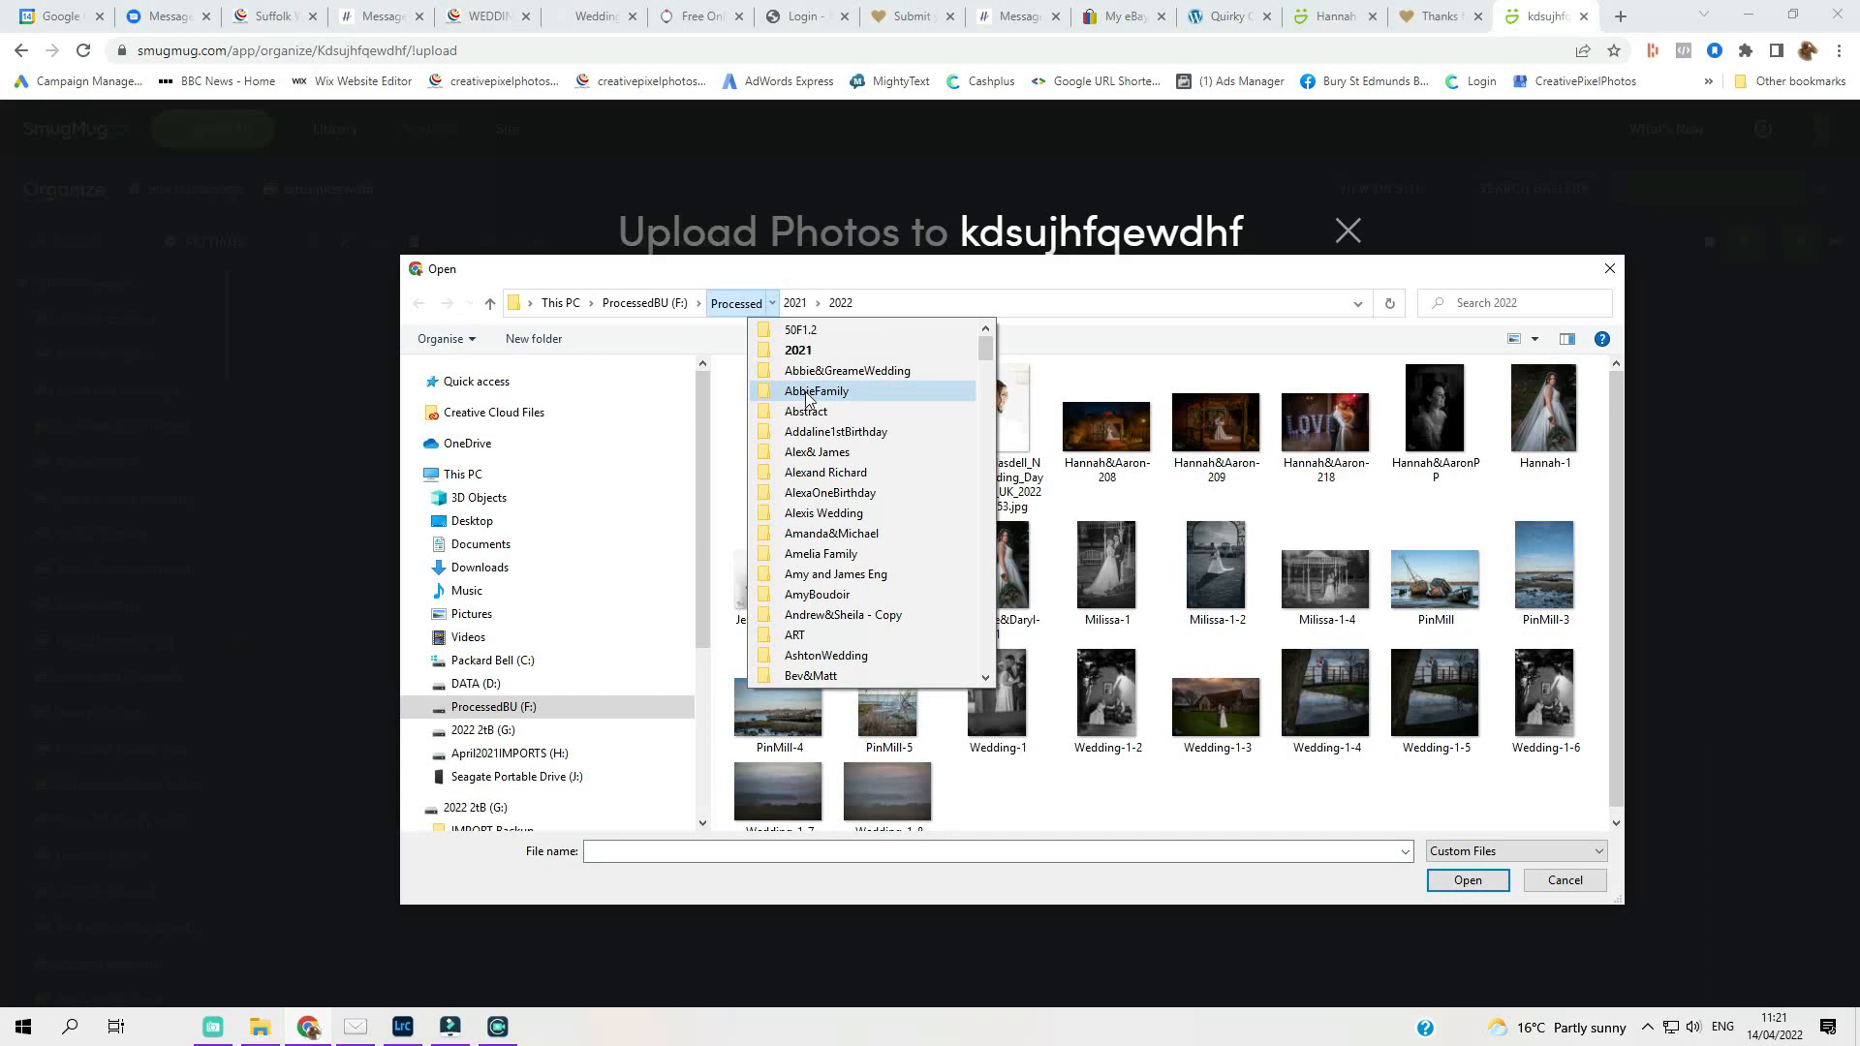
left_click(816, 636)
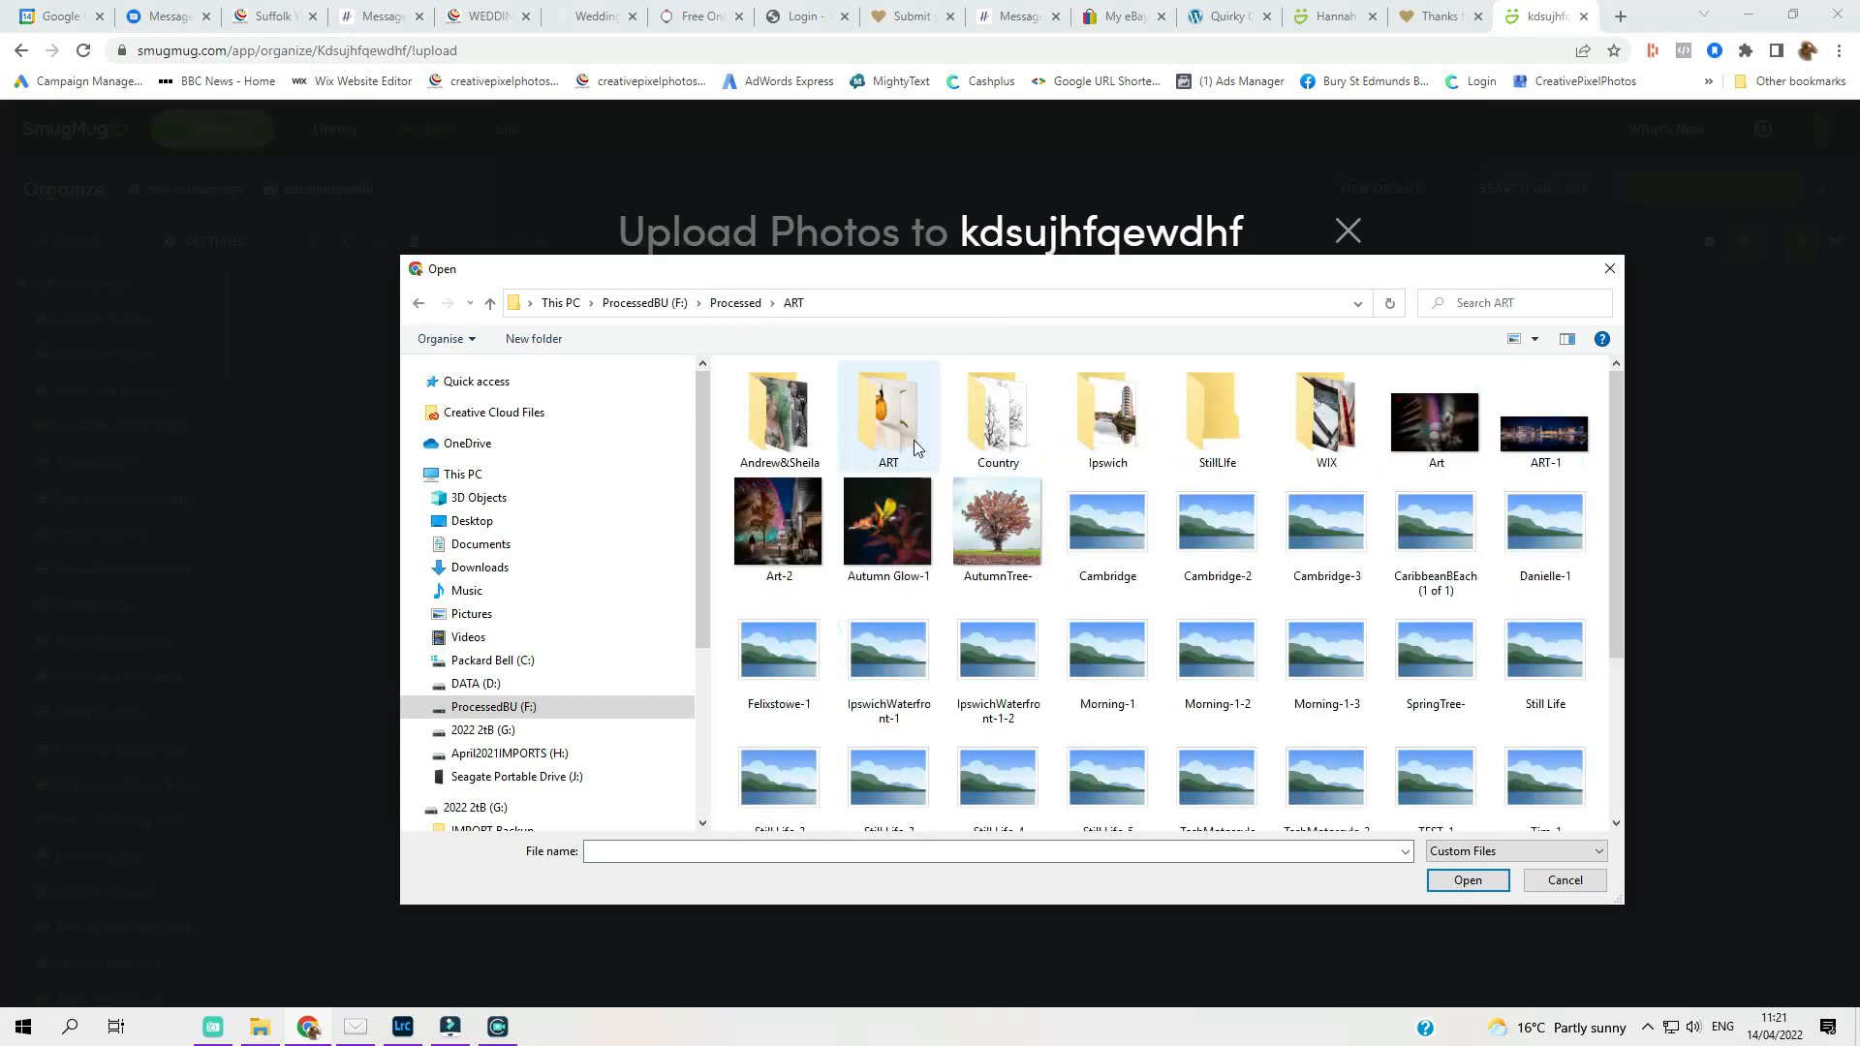
left_click(1189, 418)
left_click(886, 436)
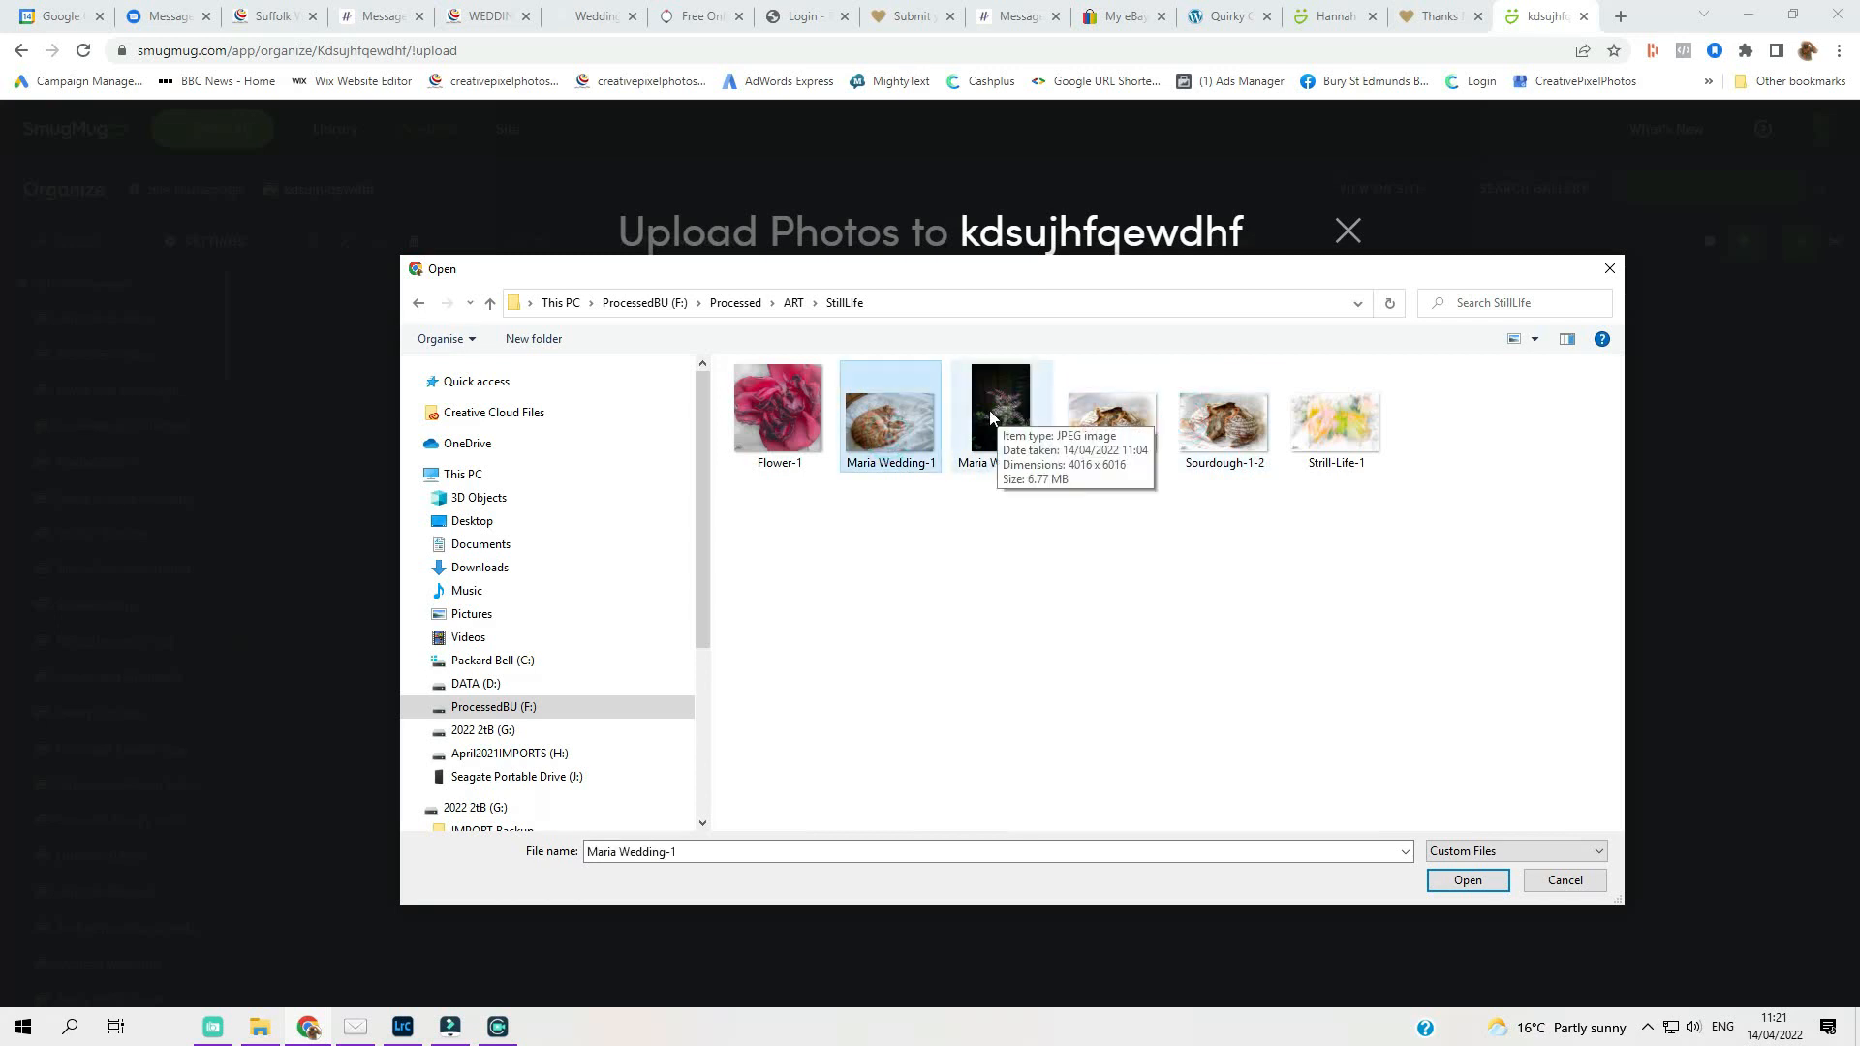
left_click(992, 417, "ctrl")
left_click(1463, 878)
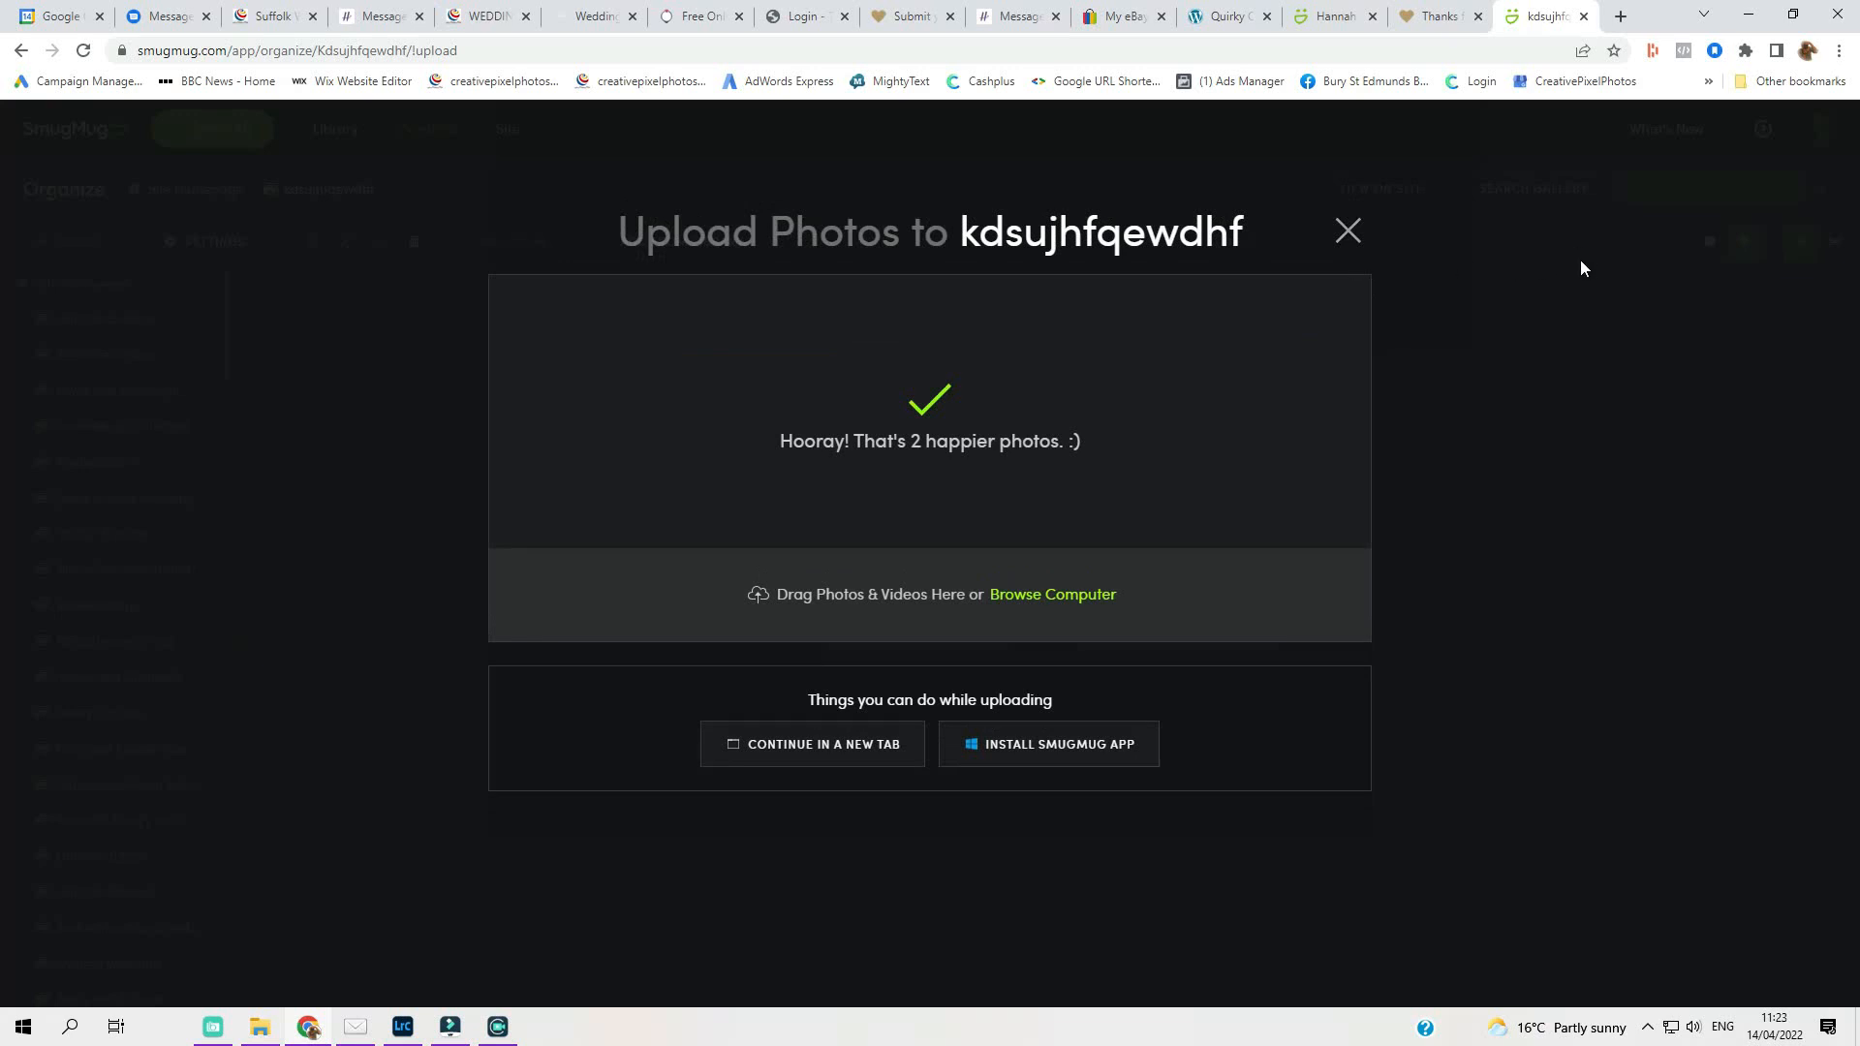
left_click(1346, 229)
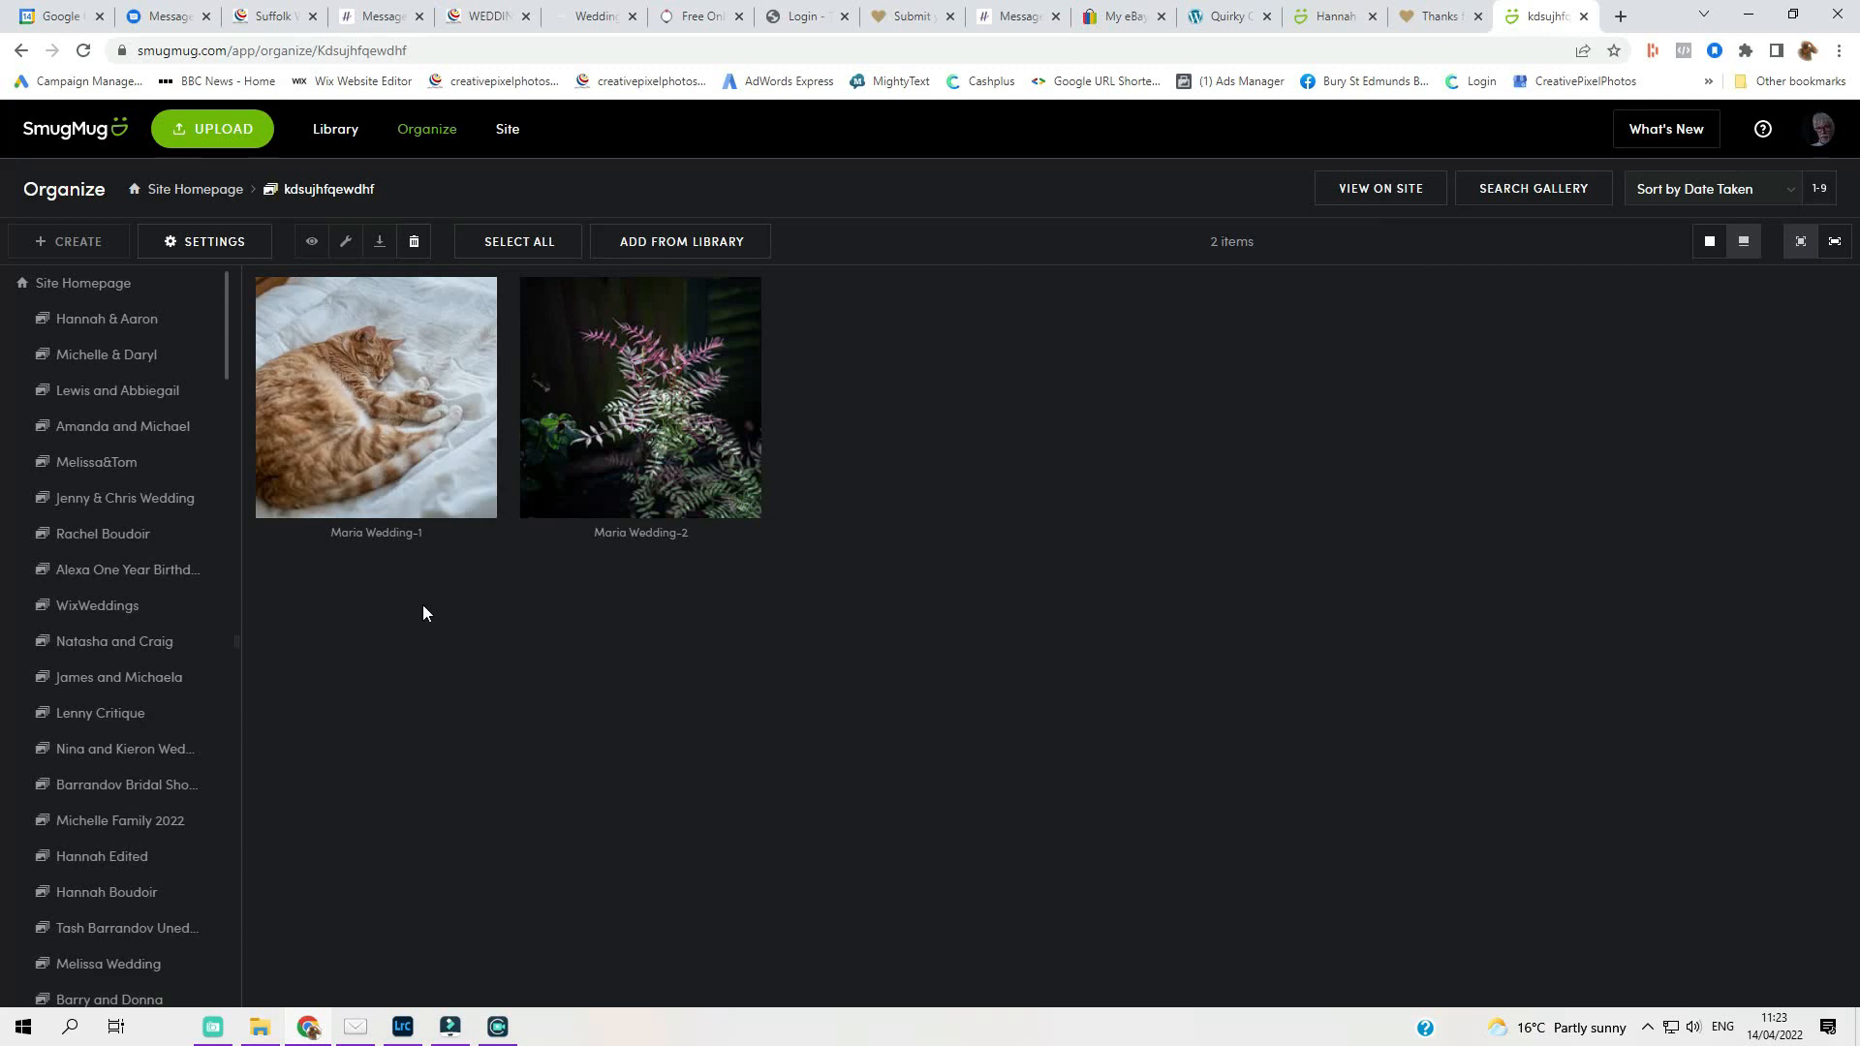
View the new gallery on the site and select its full web address.
left_click(1380, 193)
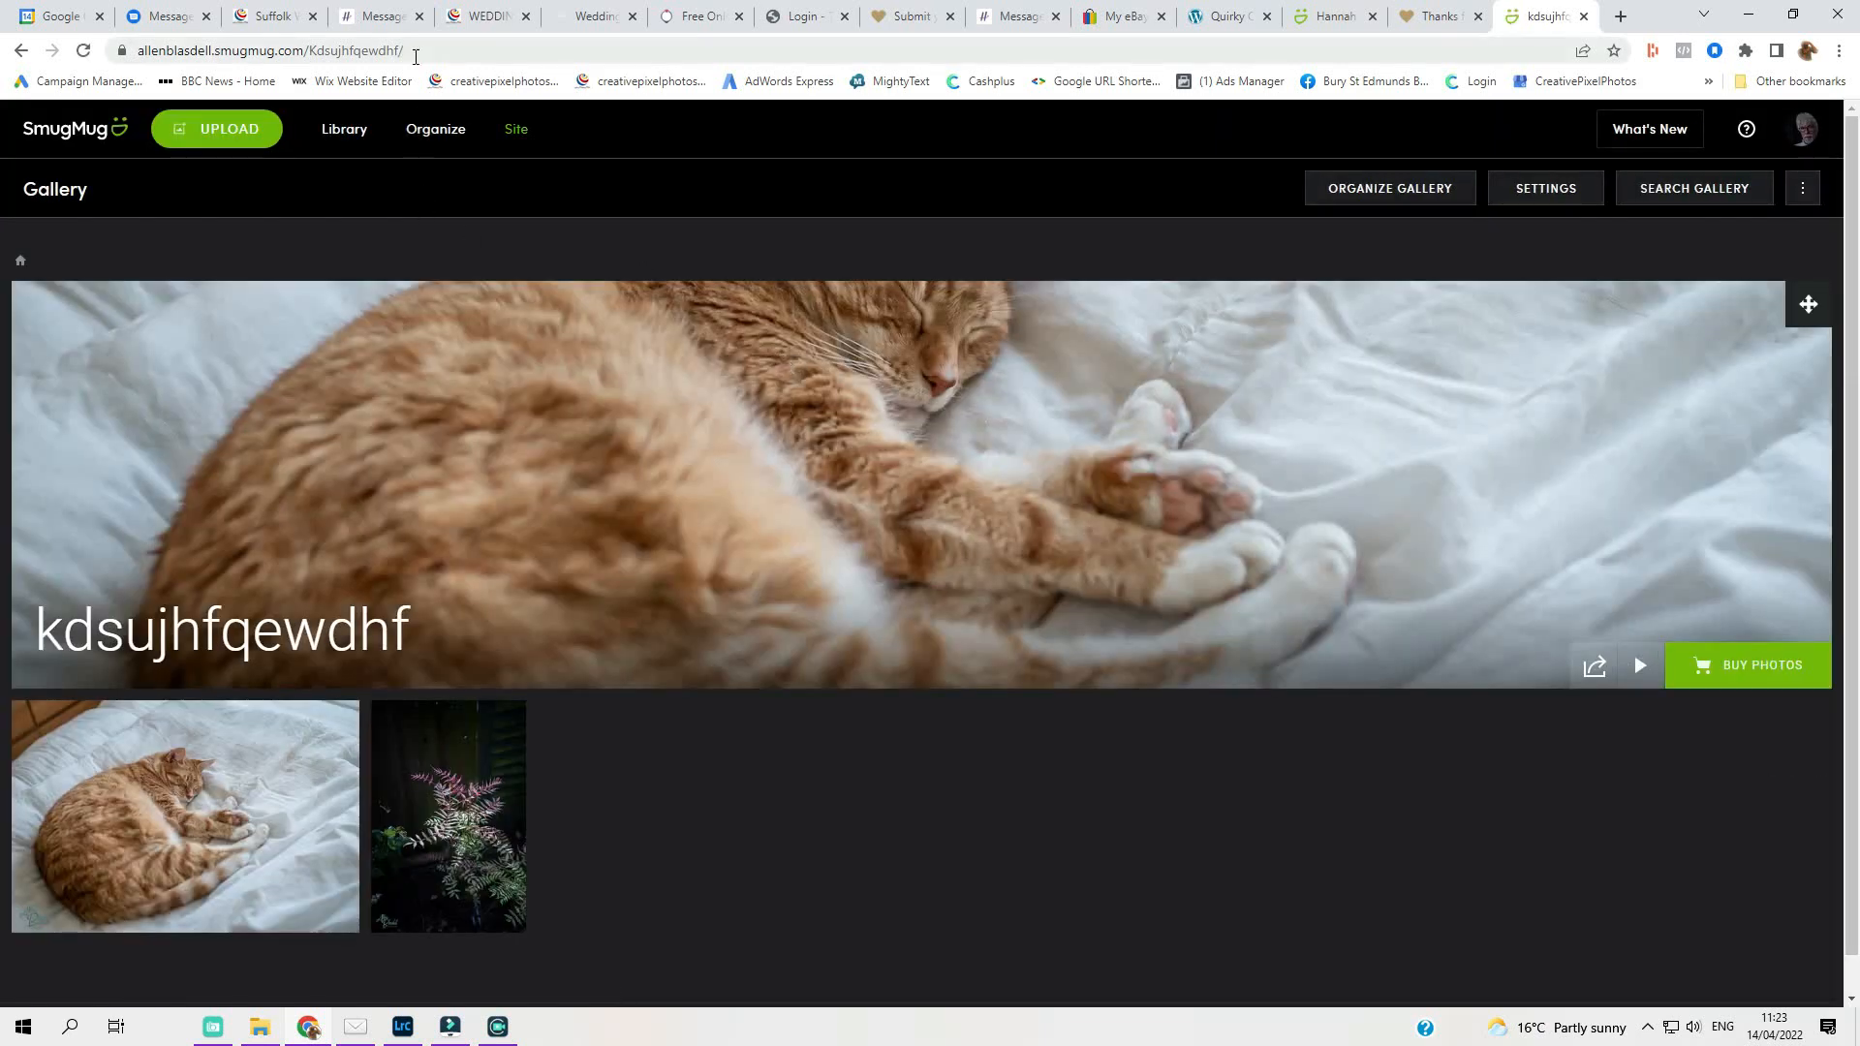
left_click(429, 48)
left_click_drag(428, 45, 141, 50)
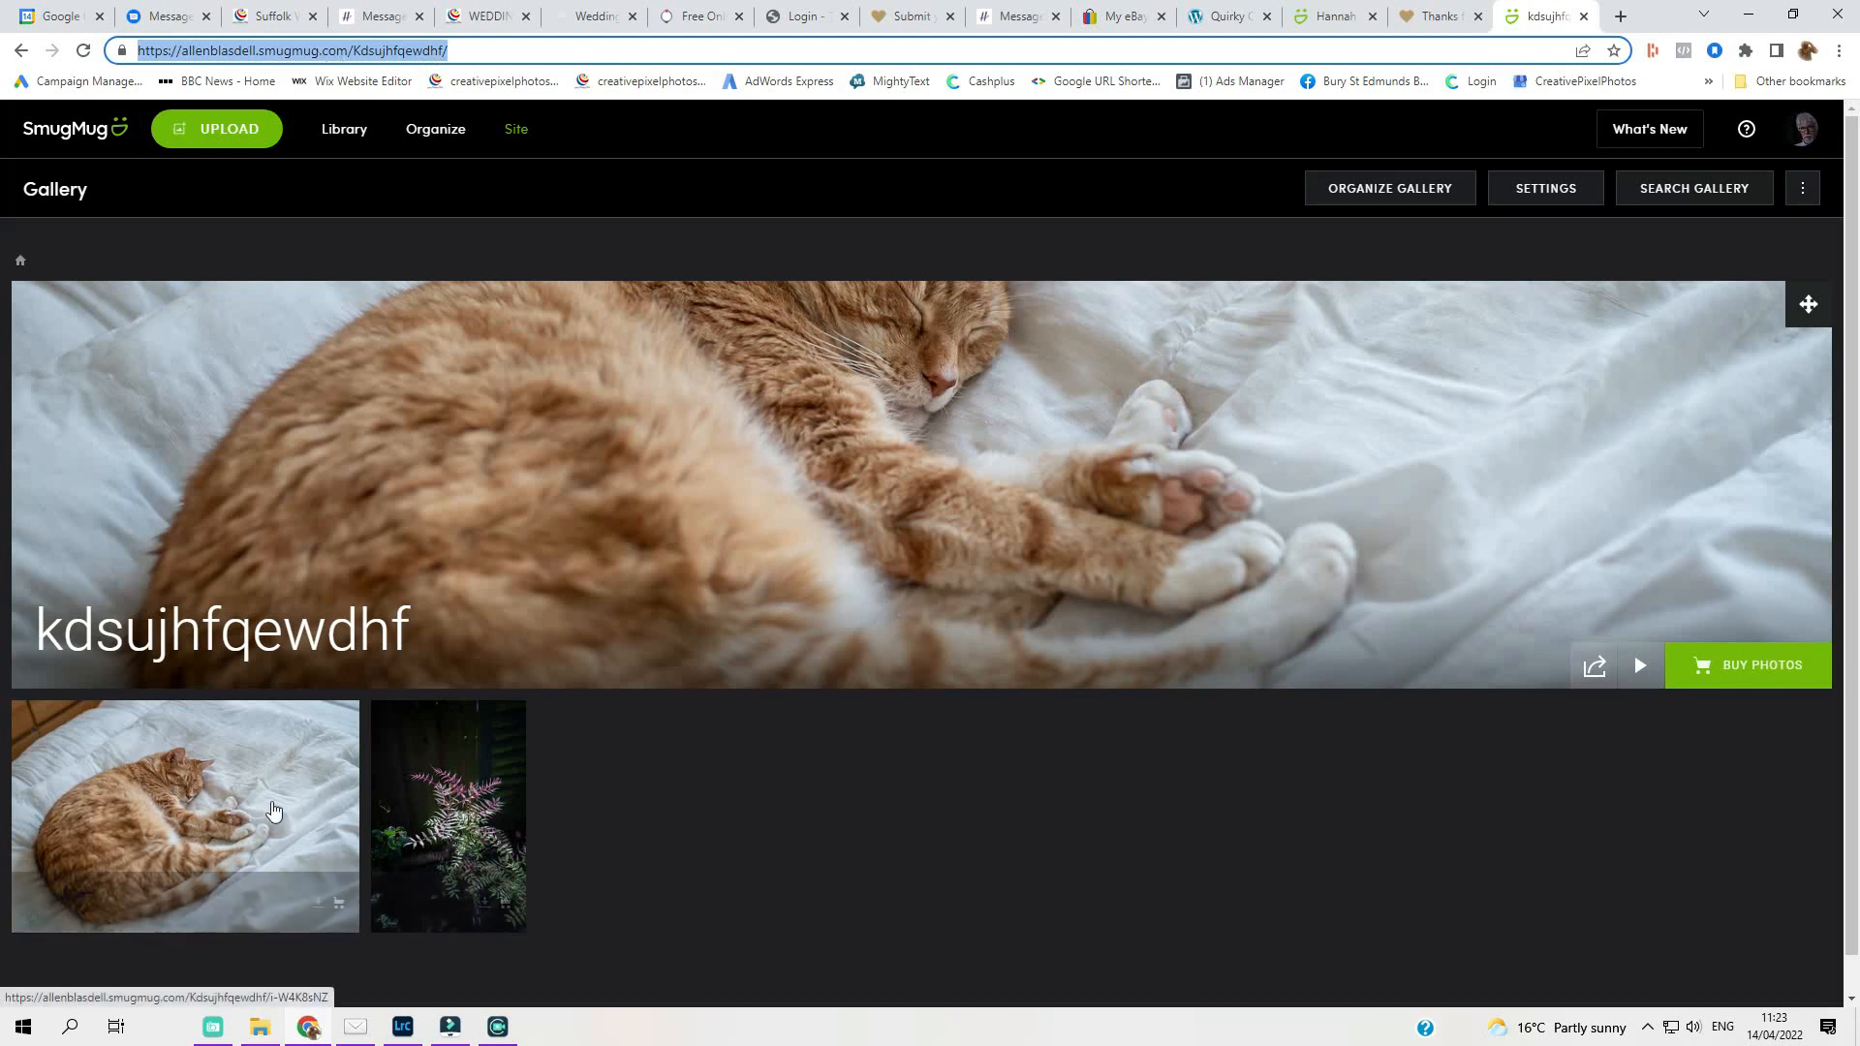
View the cat photo enlarged, move on to the plant photo, and return to the gallery page.
left_click(272, 809)
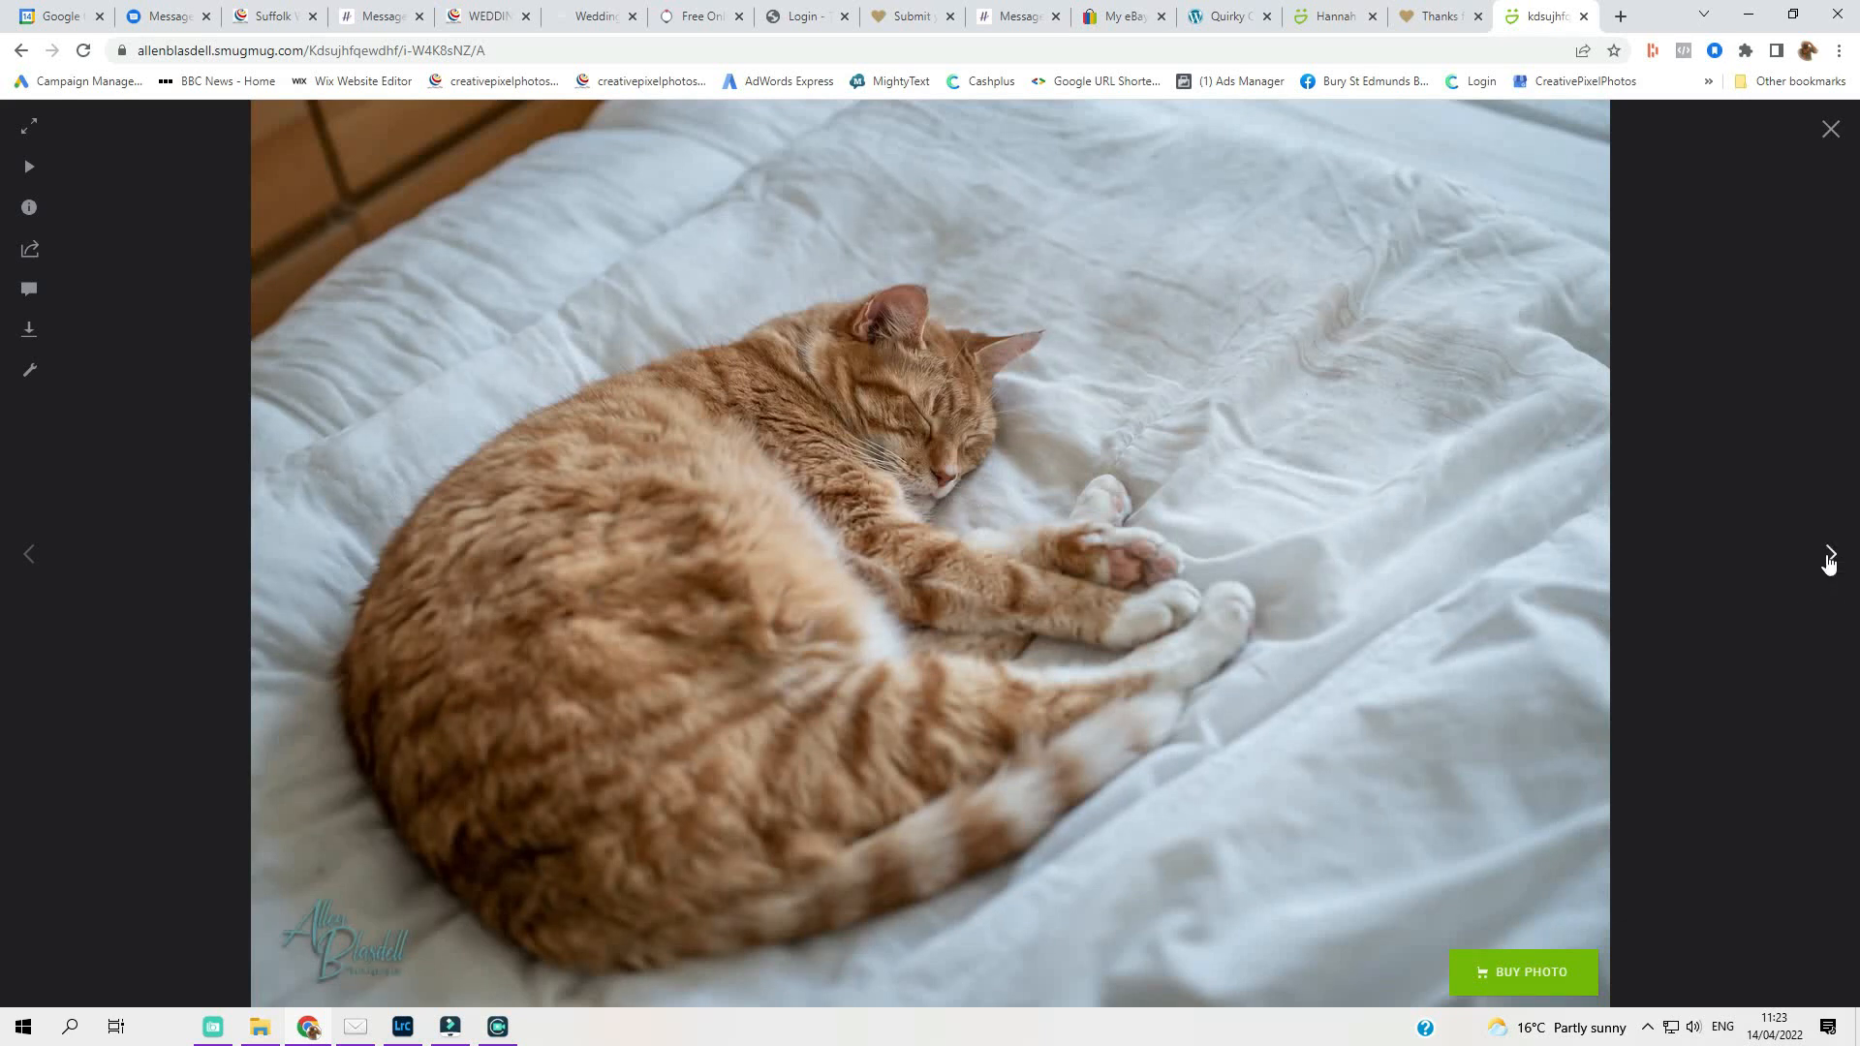
left_click(1829, 557)
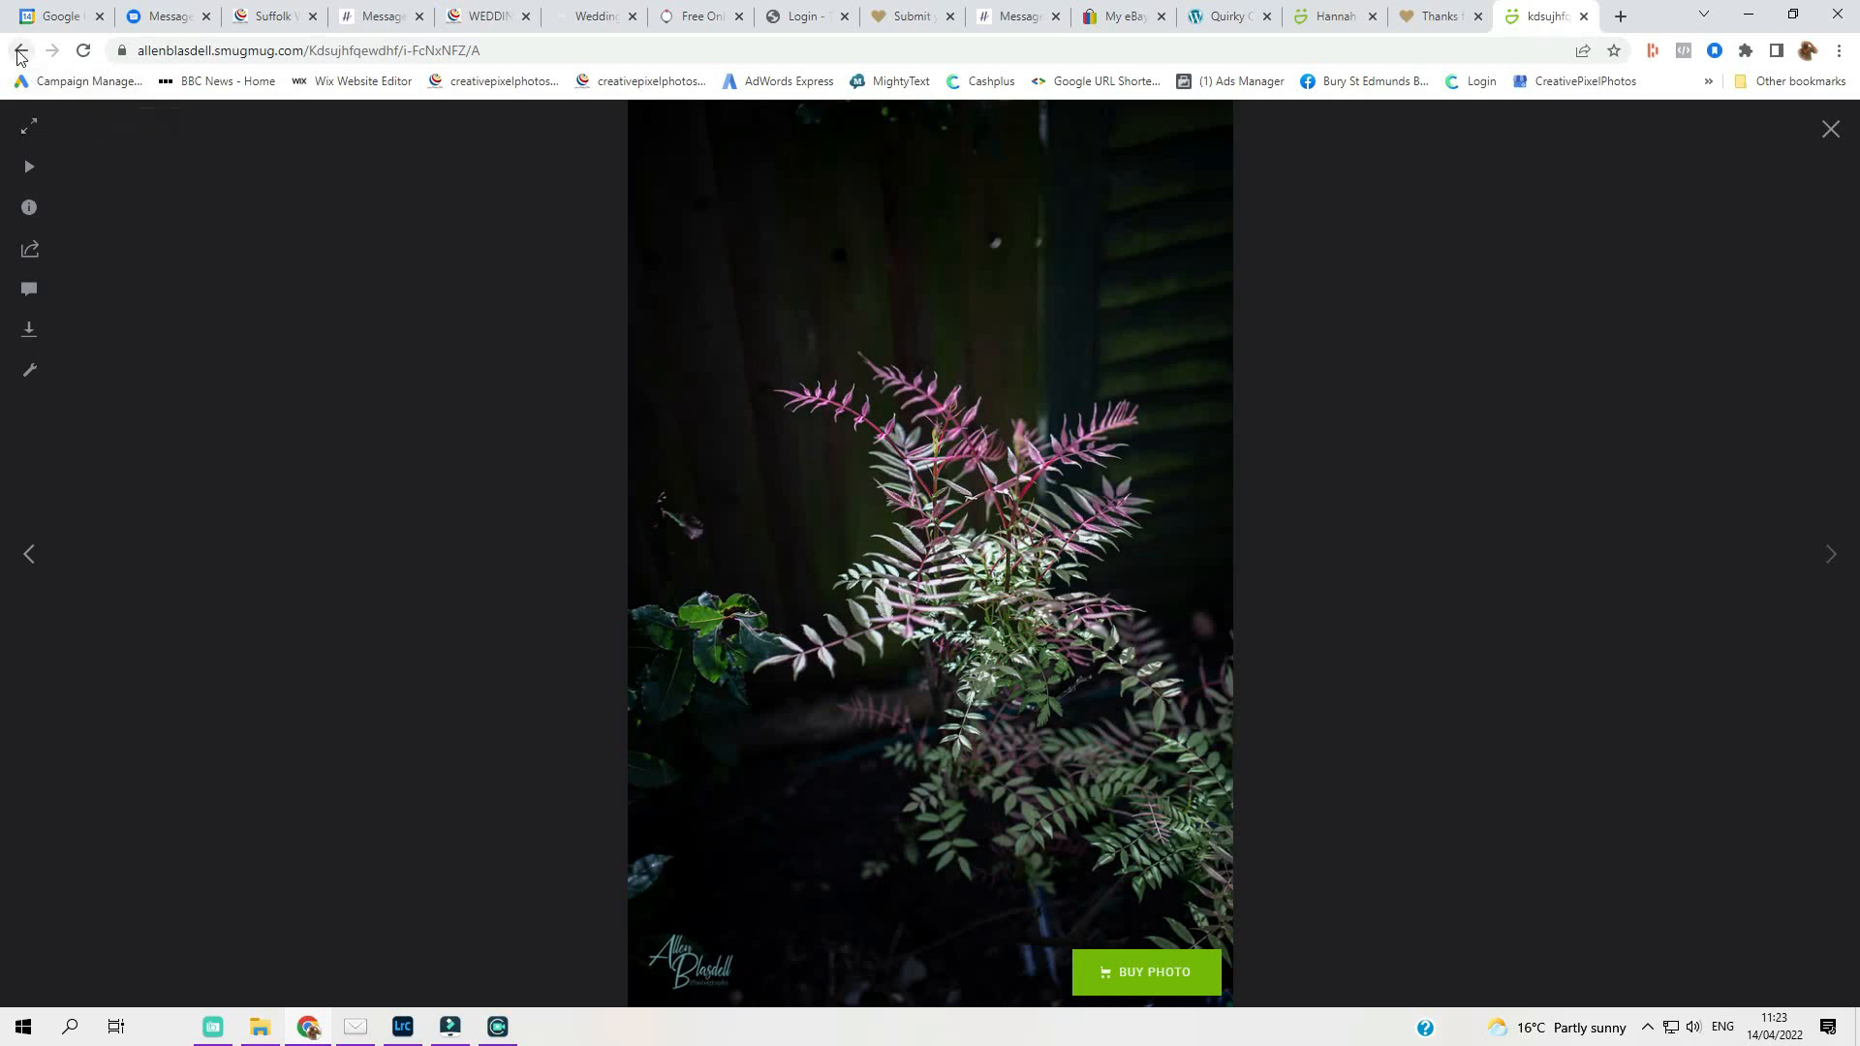
left_click(1830, 128)
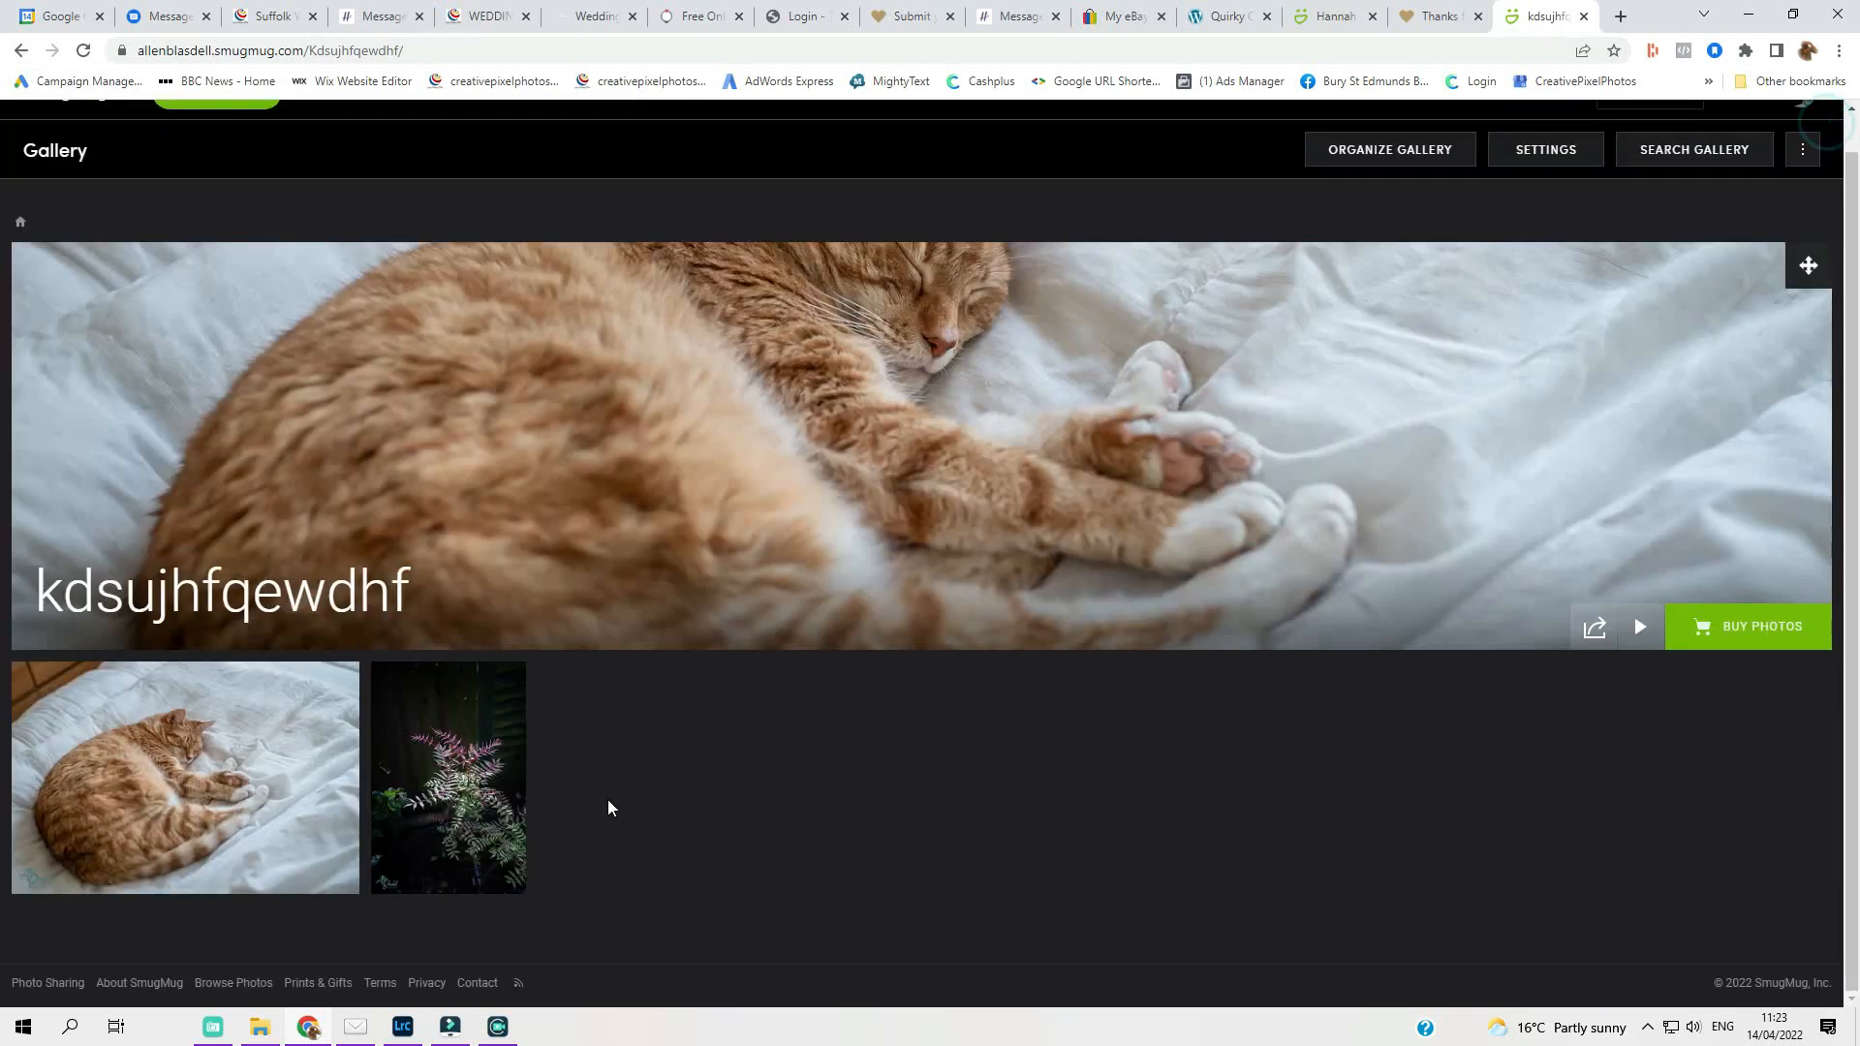